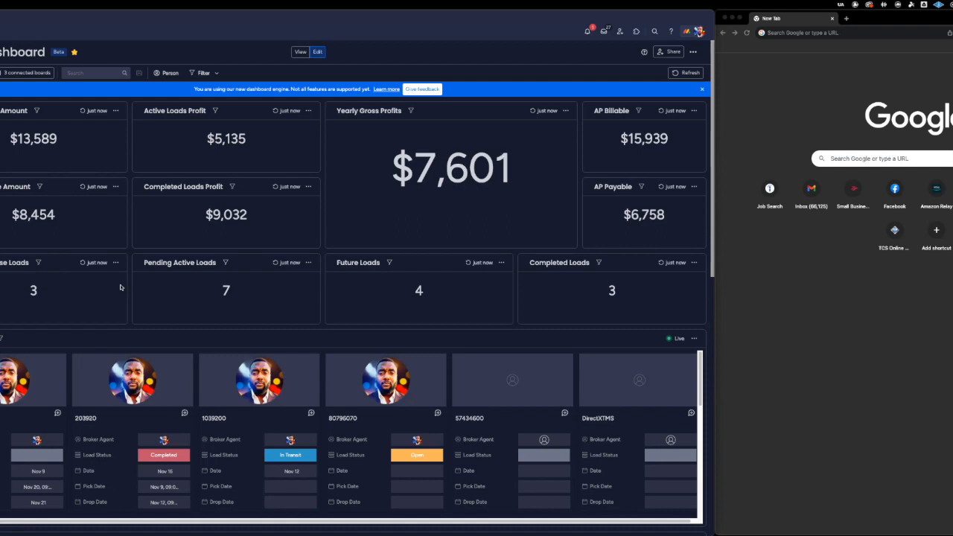
Refresh the dashboard's data from all connected boards.
{"action": "scroll", "coordinate": [121, 287], "scroll_direction": "down", "scroll_amount": 1}
{"action": "scroll", "coordinate": [147, 92], "scroll_direction": "down", "scroll_amount": 5}
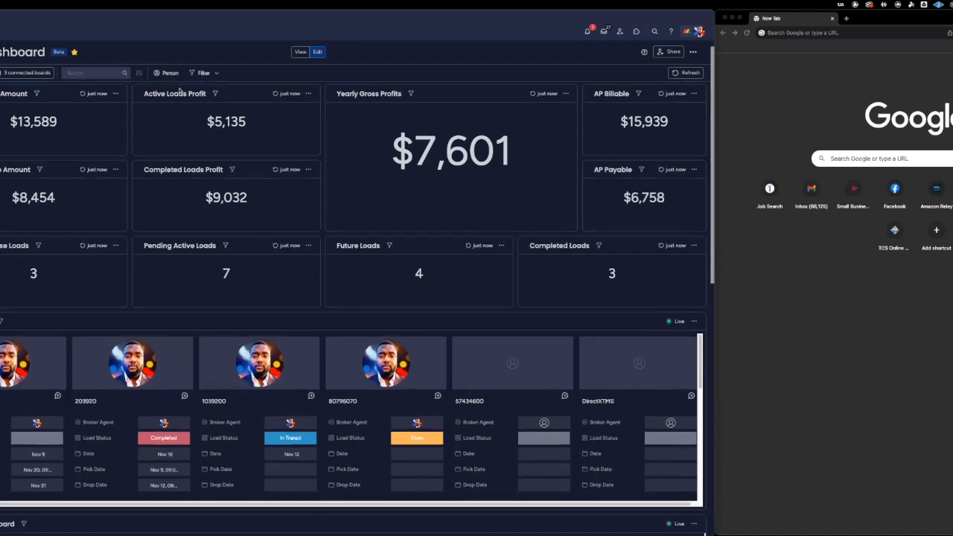
{"action": "scroll", "coordinate": [179, 90], "scroll_direction": "up", "scroll_amount": 5}
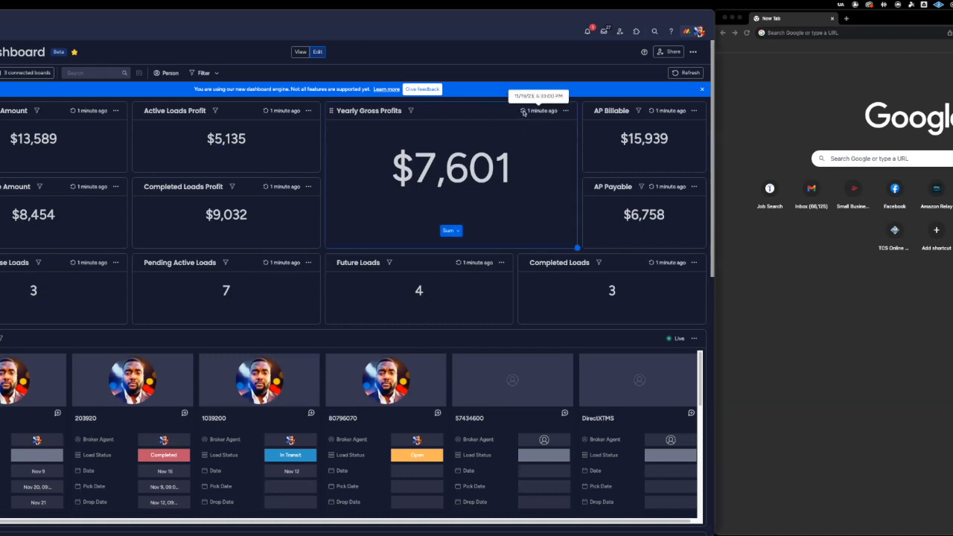
{"action": "left_click", "coordinate": [687, 72]}
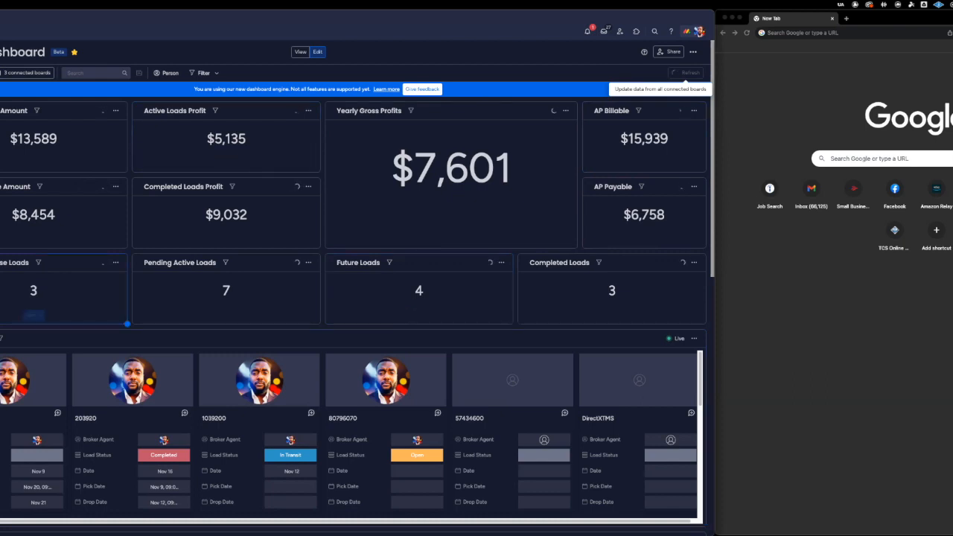
Open the details of the Released load dated Nov 17 from the load cards.
{"action": "scroll", "coordinate": [75, 164], "scroll_direction": "down", "scroll_amount": 2}
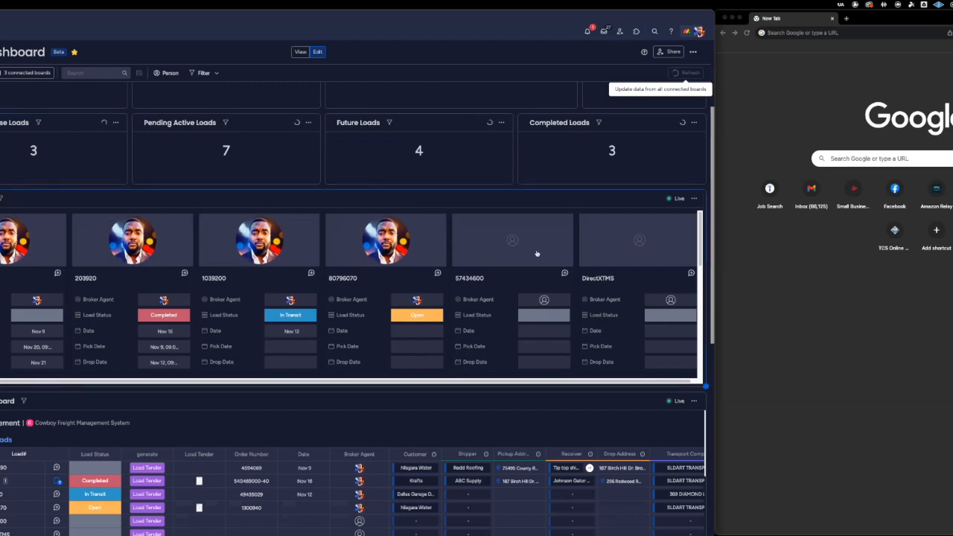
{"action": "scroll", "coordinate": [334, 332], "scroll_direction": "down", "scroll_amount": 3}
{"action": "scroll", "coordinate": [334, 332], "scroll_direction": "down", "scroll_amount": 3}
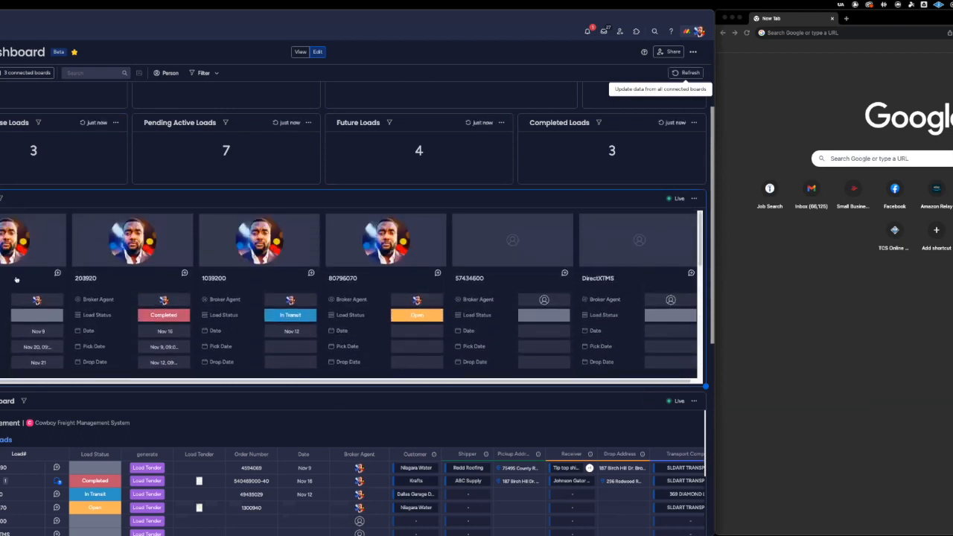
{"action": "scroll", "coordinate": [243, 276], "scroll_direction": "down", "scroll_amount": 7}
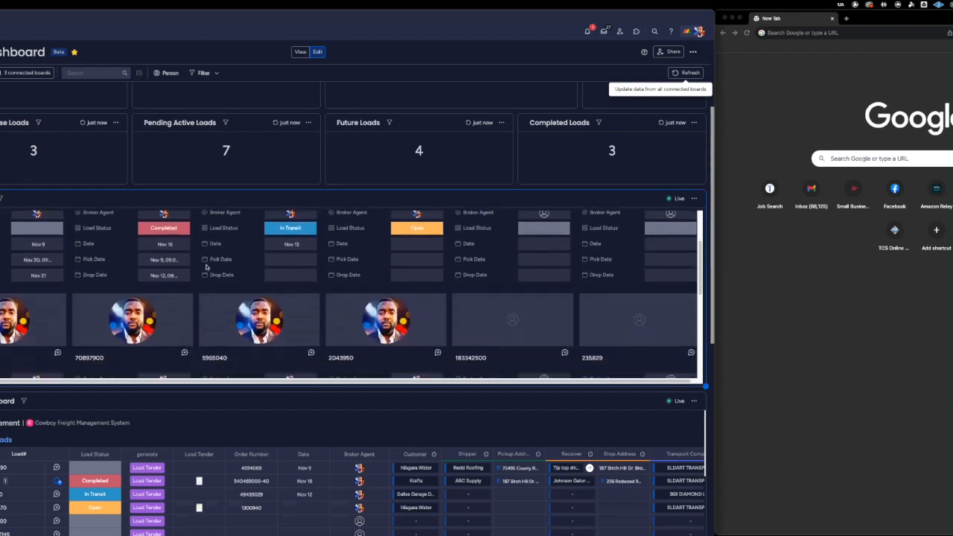
{"action": "scroll", "coordinate": [246, 276], "scroll_direction": "up", "scroll_amount": 2}
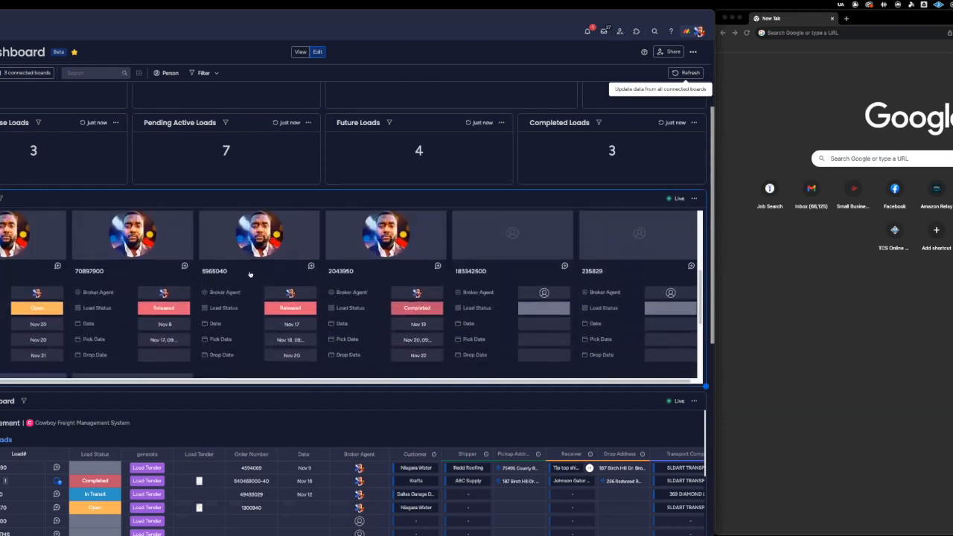
{"action": "left_click", "coordinate": [251, 271]}
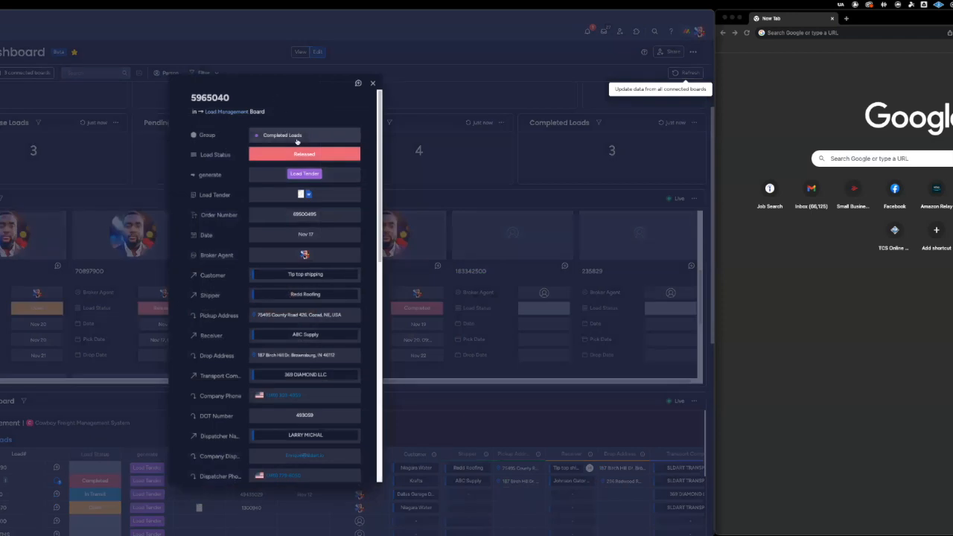
Review the load's fields from its group and status down to the sign-email field, and close the card.
{"action": "scroll", "coordinate": [297, 141], "scroll_direction": "down", "scroll_amount": 2}
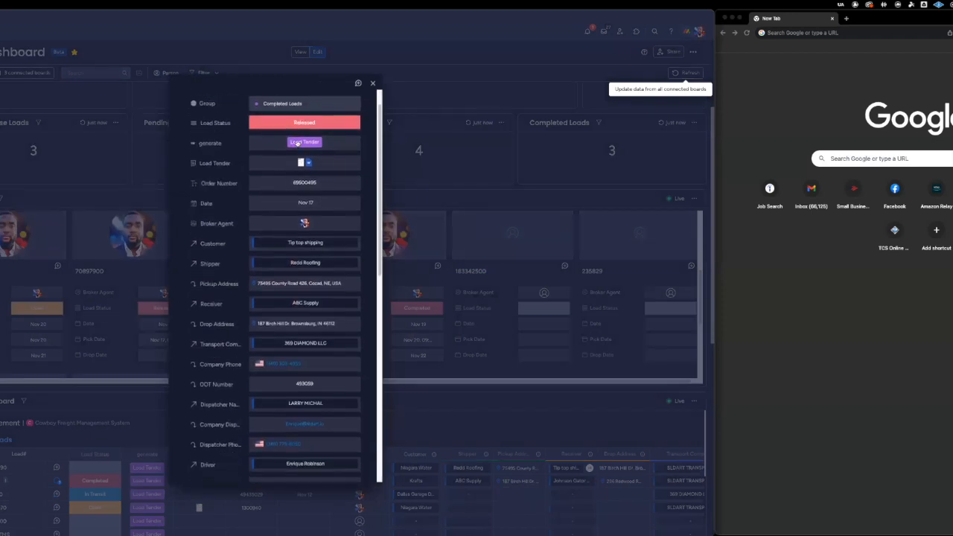
{"action": "left_click", "coordinate": [309, 181]}
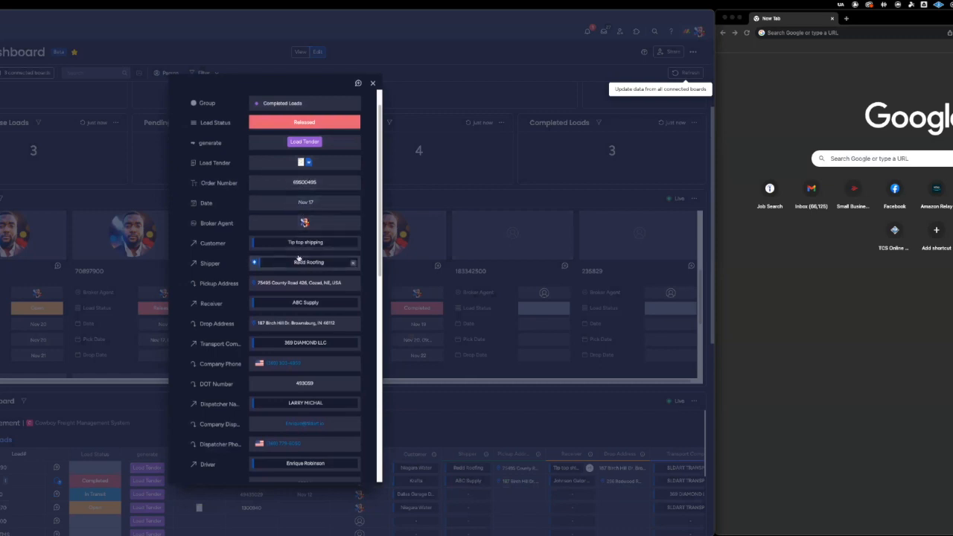
{"action": "mouse_move", "coordinate": [304, 224]}
{"action": "scroll", "coordinate": [287, 257], "scroll_direction": "down", "scroll_amount": 1}
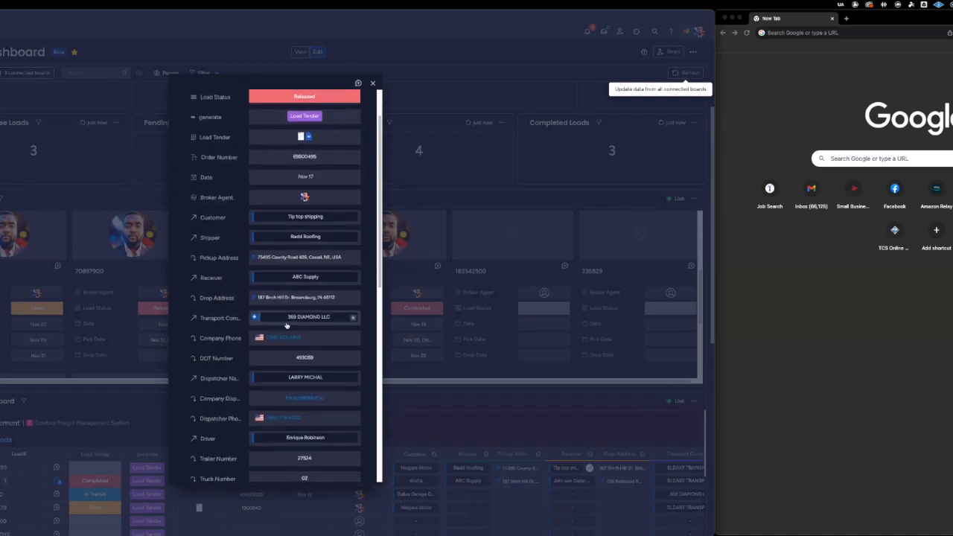
{"action": "scroll", "coordinate": [297, 337], "scroll_direction": "down", "scroll_amount": 10}
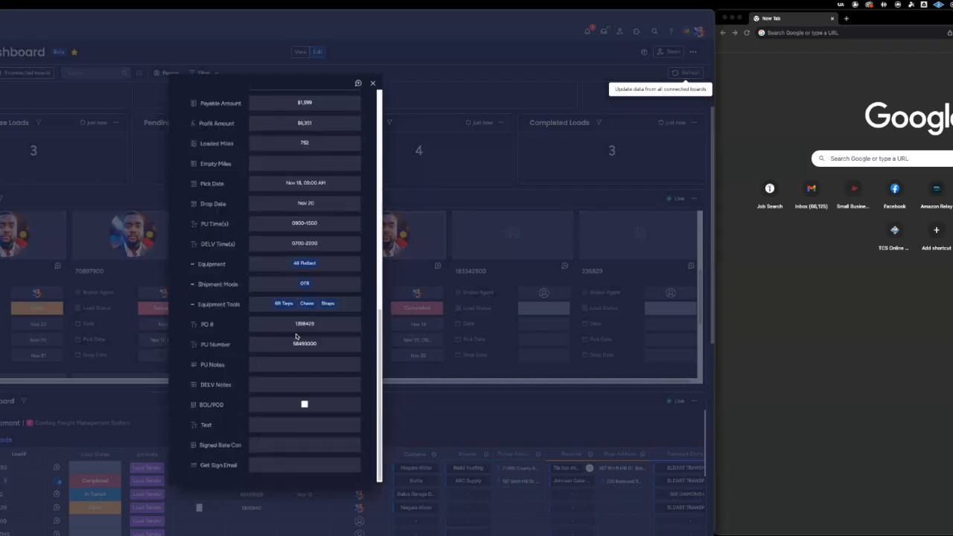
{"action": "left_click", "coordinate": [85, 241]}
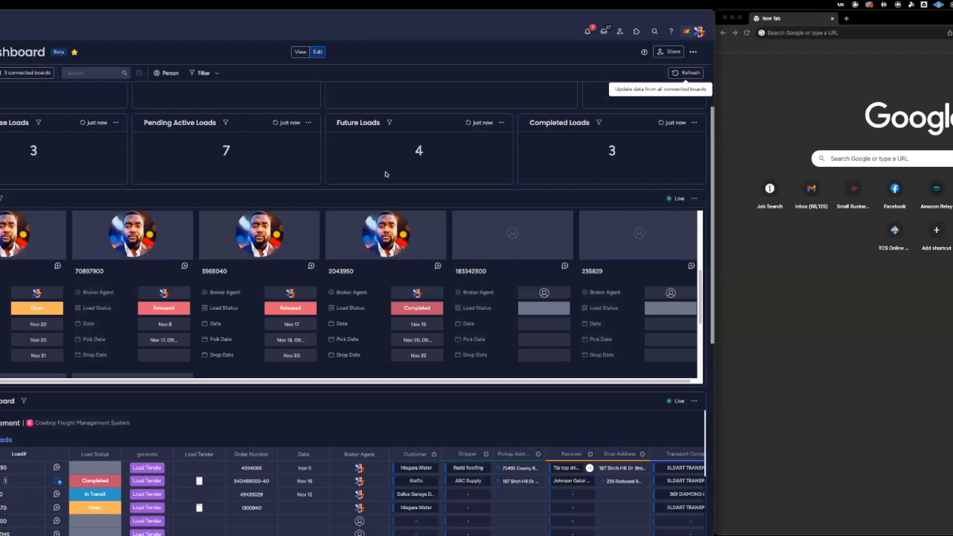
Examine the load management and accounts tables, including their load statuses, driver details, billable and payable amounts, and pick dates.
{"action": "scroll", "coordinate": [385, 174], "scroll_direction": "down", "scroll_amount": 1}
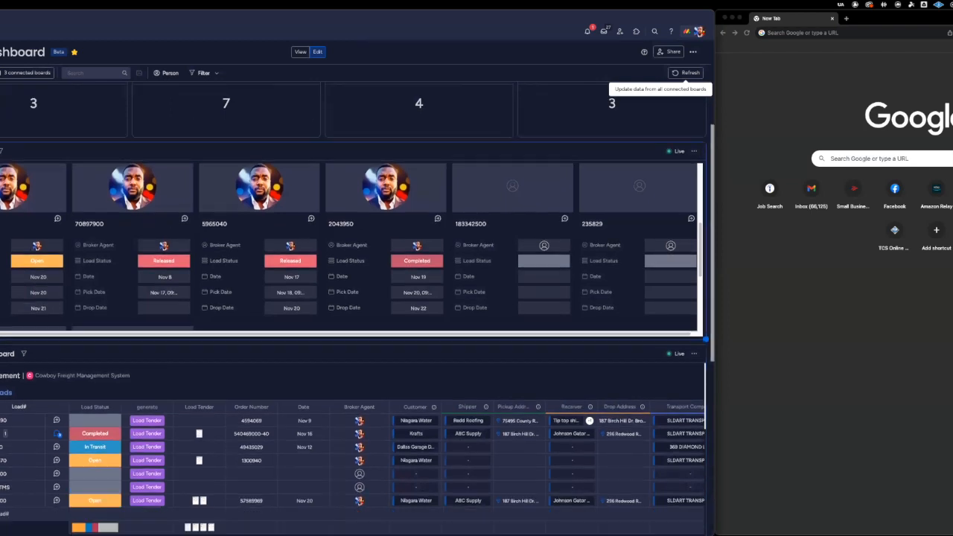
{"action": "scroll", "coordinate": [20, 275], "scroll_direction": "down", "scroll_amount": 4}
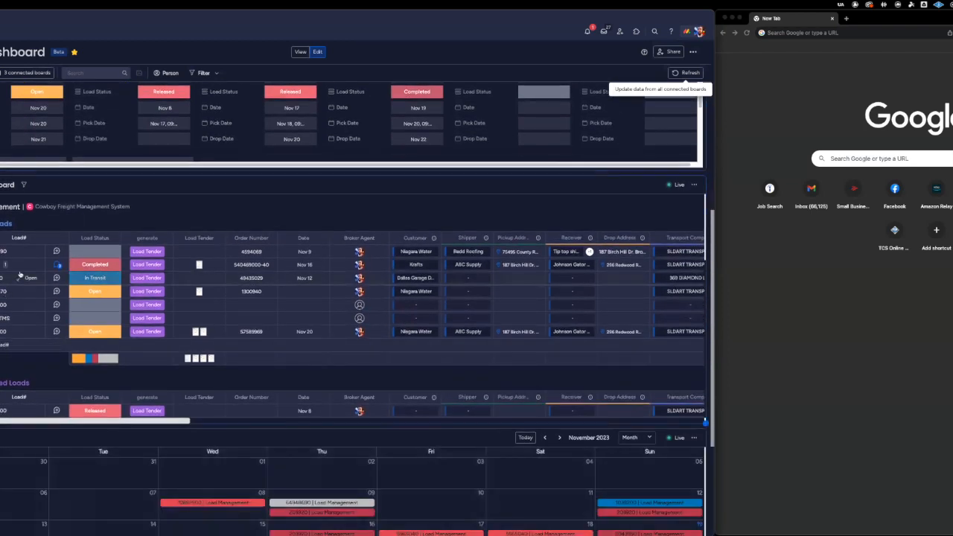
{"action": "scroll", "coordinate": [144, 211], "scroll_direction": "down", "scroll_amount": 1}
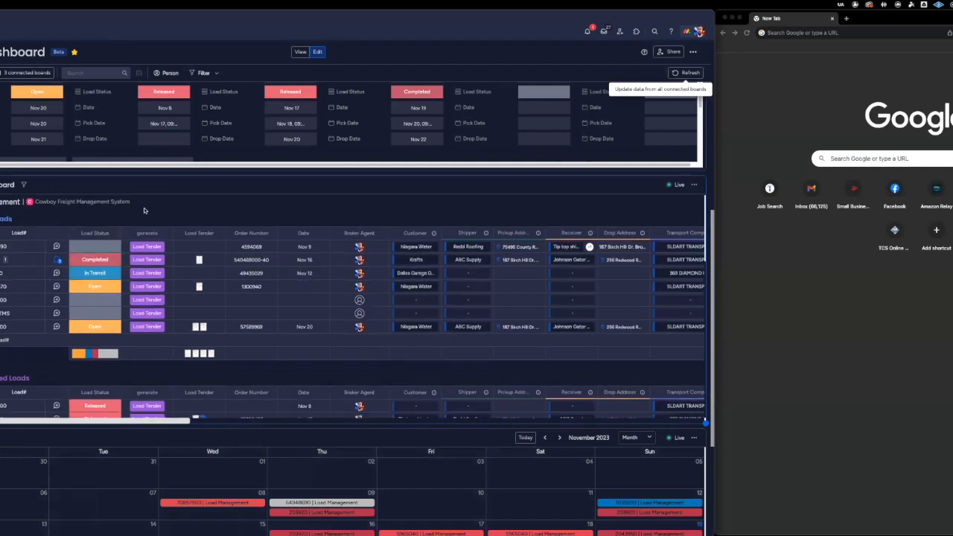
{"action": "scroll", "coordinate": [145, 210], "scroll_direction": "down", "scroll_amount": 10}
{"action": "scroll", "coordinate": [144, 211], "scroll_direction": "down", "scroll_amount": 8}
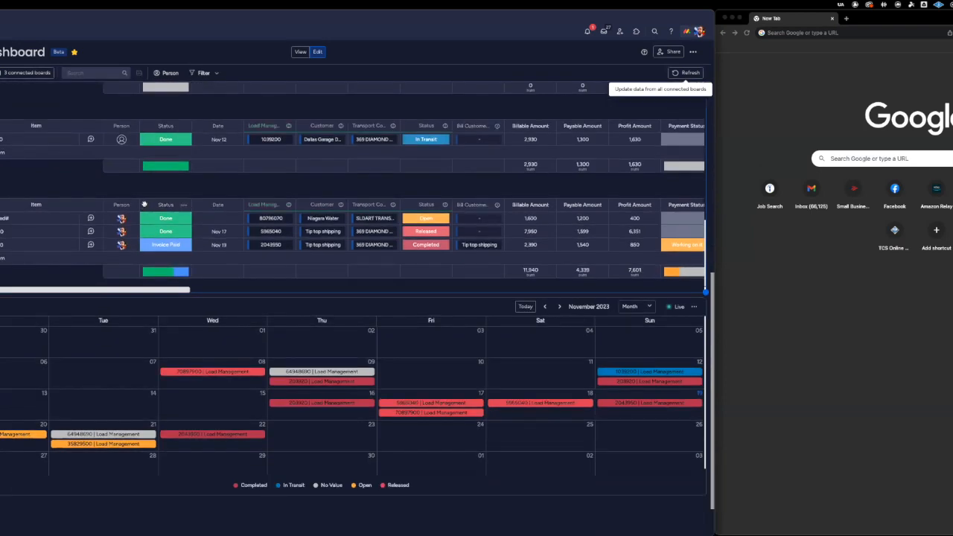
{"action": "scroll", "coordinate": [145, 207], "scroll_direction": "up", "scroll_amount": 5}
{"action": "scroll", "coordinate": [145, 204], "scroll_direction": "up", "scroll_amount": 8}
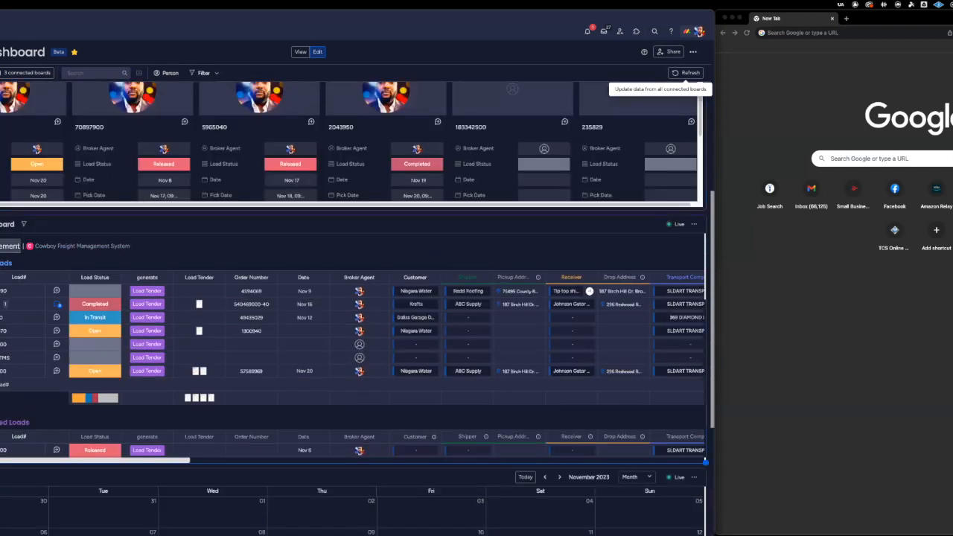
{"action": "scroll", "coordinate": [15, 240], "scroll_direction": "down", "scroll_amount": 2}
{"action": "scroll", "coordinate": [15, 291], "scroll_direction": "down", "scroll_amount": 5}
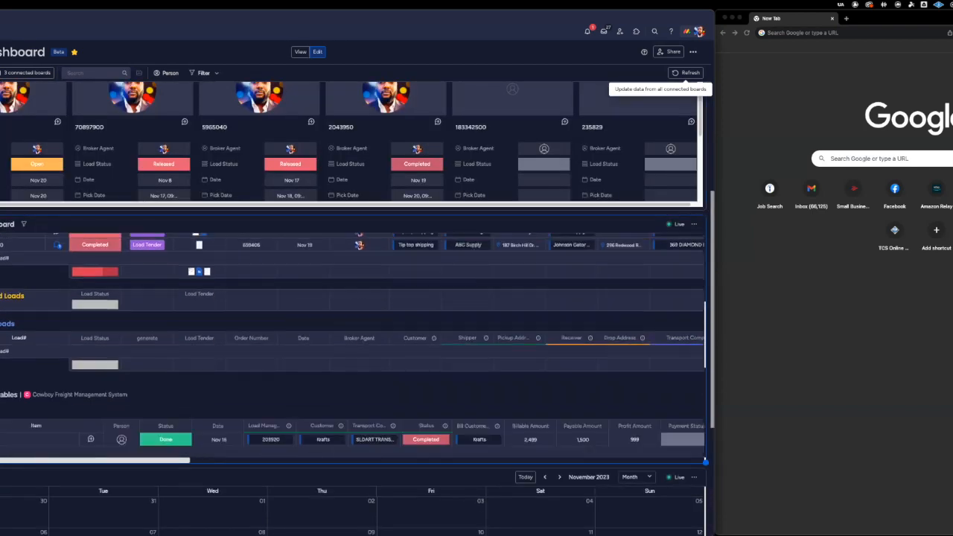
{"action": "scroll", "coordinate": [14, 290], "scroll_direction": "down", "scroll_amount": 7}
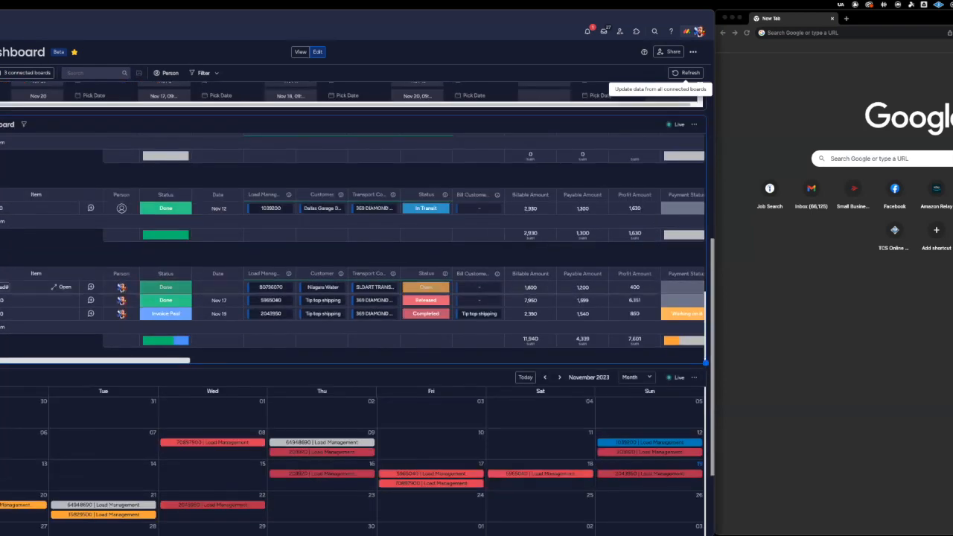
{"action": "scroll", "coordinate": [353, 245], "scroll_direction": "up", "scroll_amount": 3}
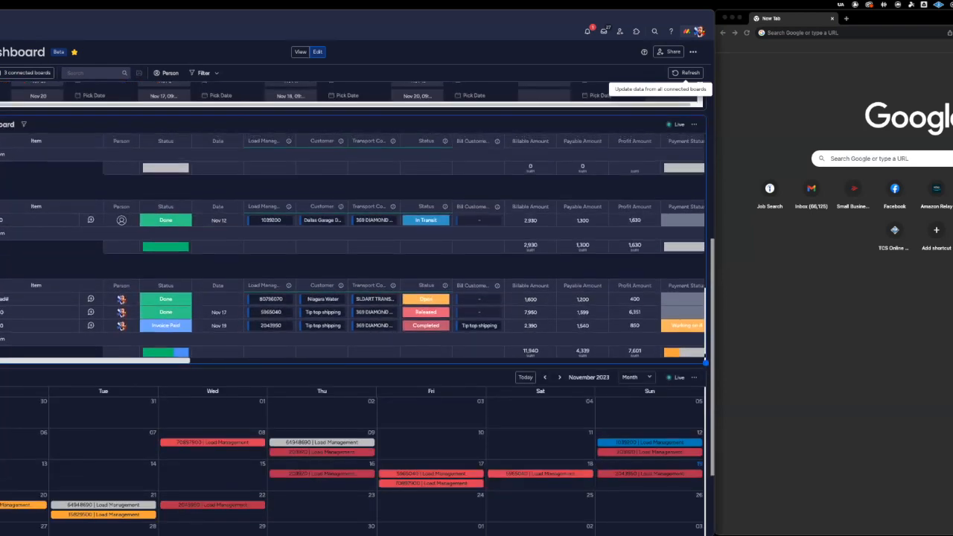
{"action": "scroll", "coordinate": [352, 245], "scroll_direction": "up", "scroll_amount": 5}
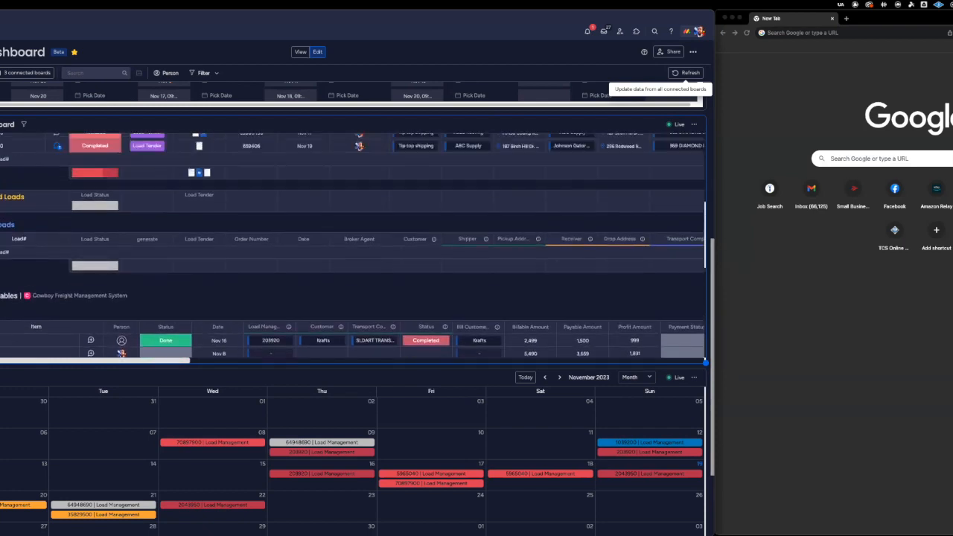
{"action": "scroll", "coordinate": [3, 385], "scroll_direction": "up", "scroll_amount": 6}
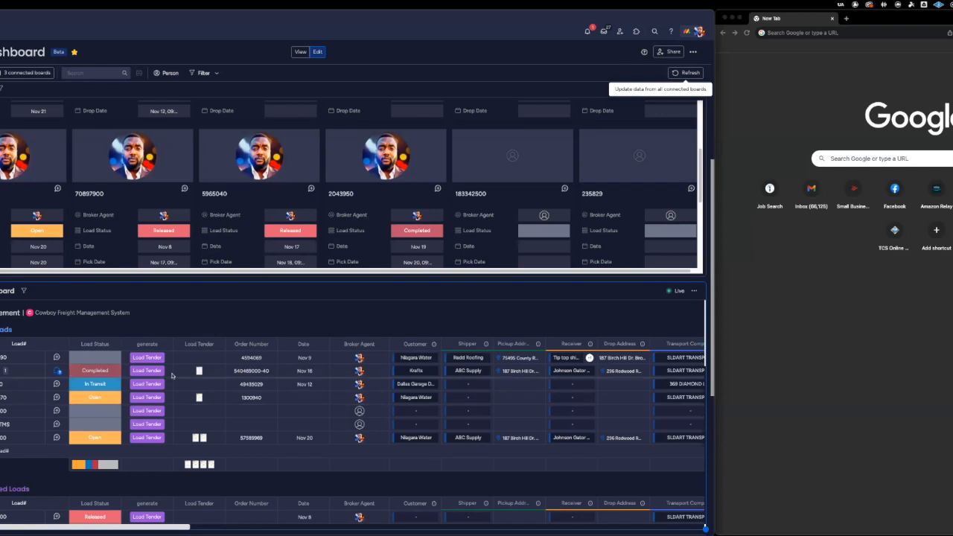
{"action": "scroll", "coordinate": [173, 376], "scroll_direction": "right", "scroll_amount": 8}
{"action": "scroll", "coordinate": [173, 376], "scroll_direction": "right", "scroll_amount": 14}
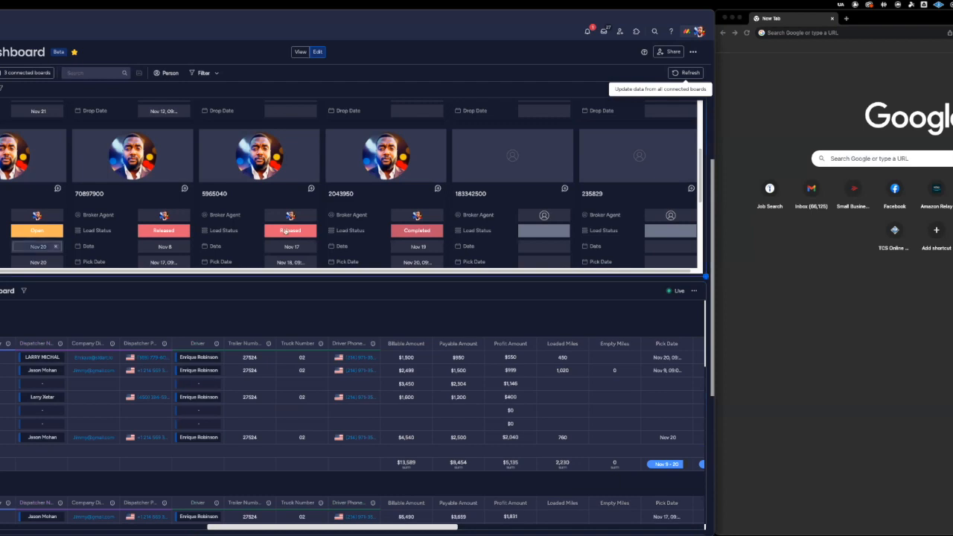
Enlarge the November 2023 load calendar widget slightly in height.
{"action": "scroll", "coordinate": [300, 228], "scroll_direction": "down", "scroll_amount": 4}
{"action": "scroll", "coordinate": [221, 279], "scroll_direction": "down", "scroll_amount": 3}
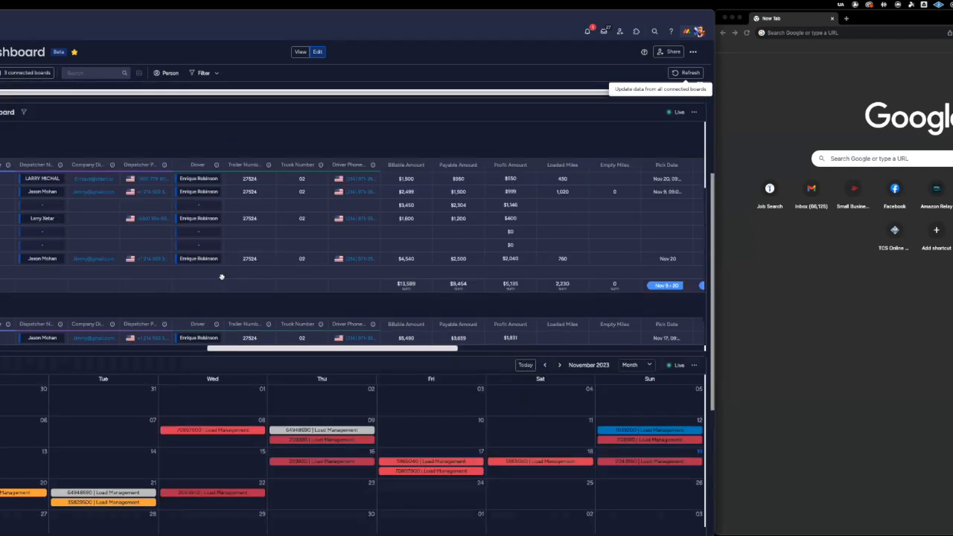
{"action": "scroll", "coordinate": [221, 277], "scroll_direction": "down", "scroll_amount": 3}
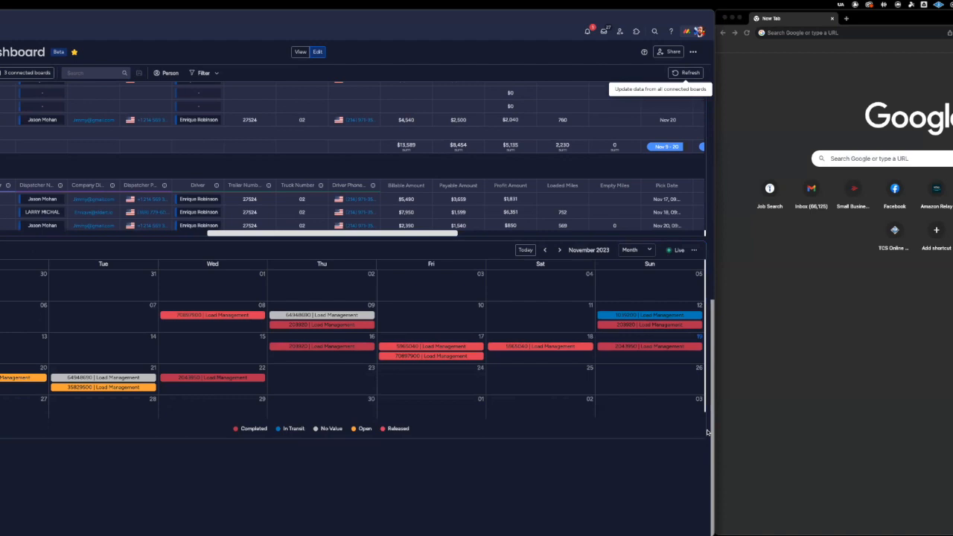
{"action": "left_click_drag", "start_coordinate": [706, 488], "coordinate": [706, 493]}
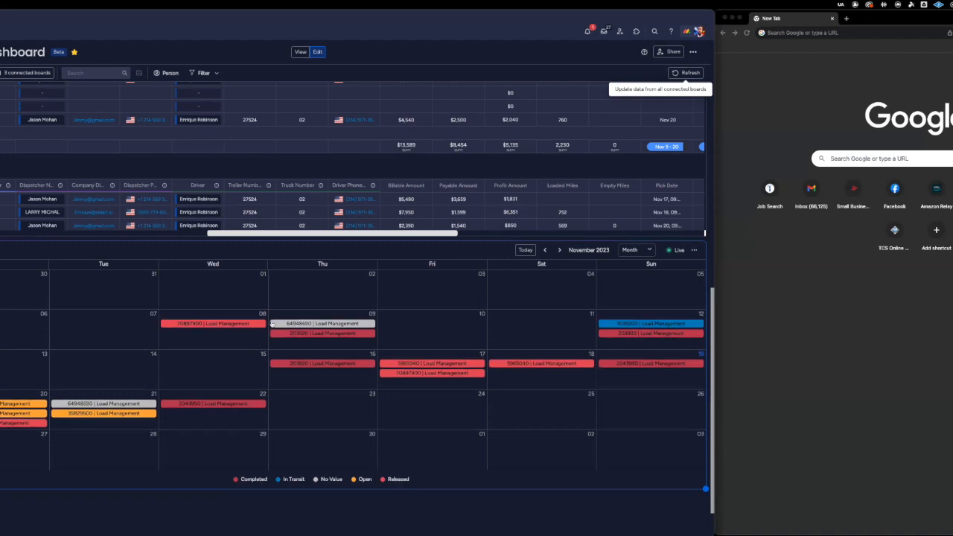
Start a new load on November 10 in the calendar and name it 50490.
{"action": "left_click", "coordinate": [431, 332]}
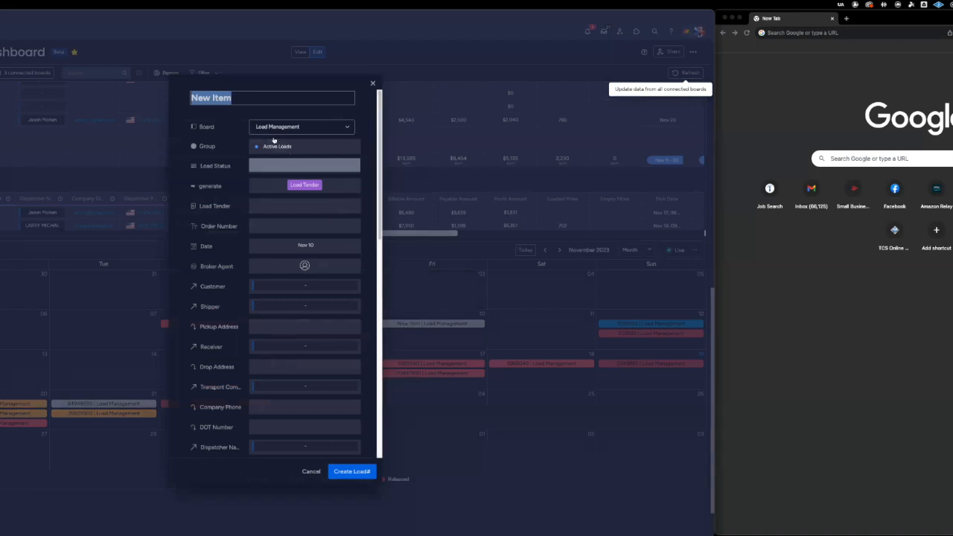
{"action": "triple_click", "coordinate": [254, 91]}
{"action": "type", "text": "50490"}
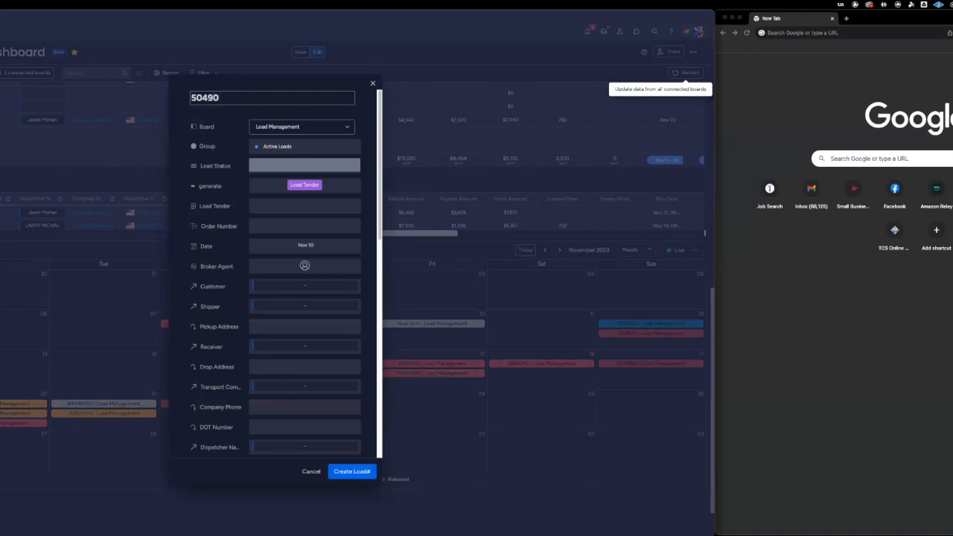
Examine the Board field, the Load Status labels and the Load Tender file sources in the new load form without changing them.
{"action": "left_click", "coordinate": [301, 129]}
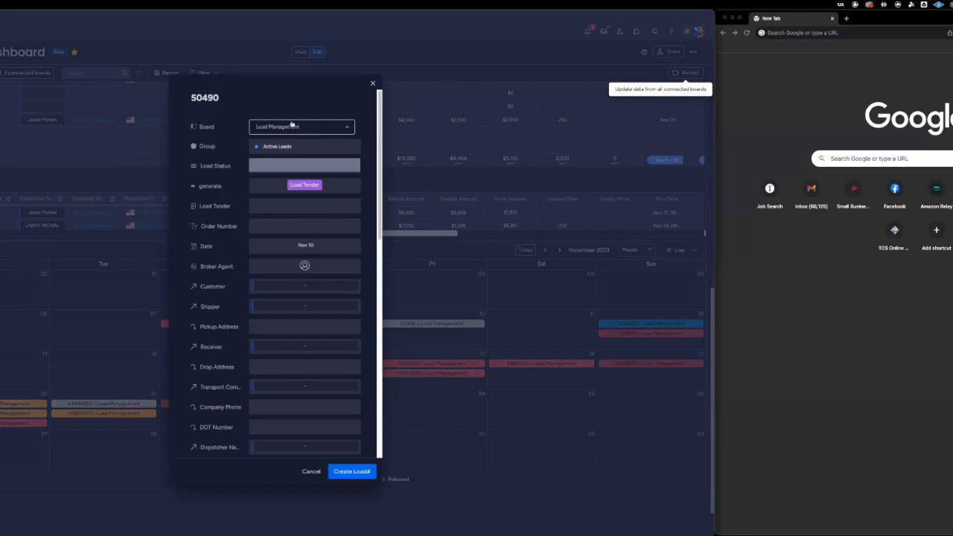
{"action": "left_click", "coordinate": [277, 141]}
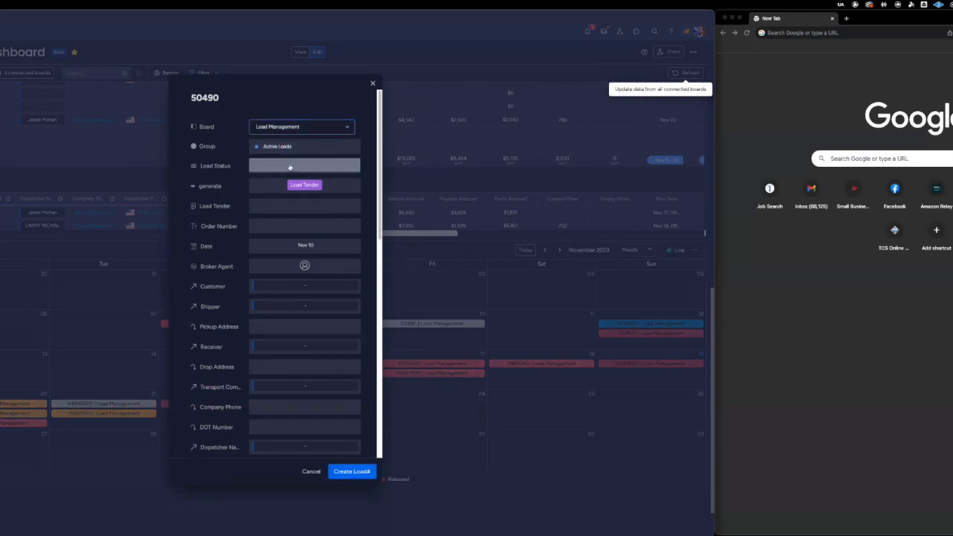
{"action": "left_click", "coordinate": [290, 167]}
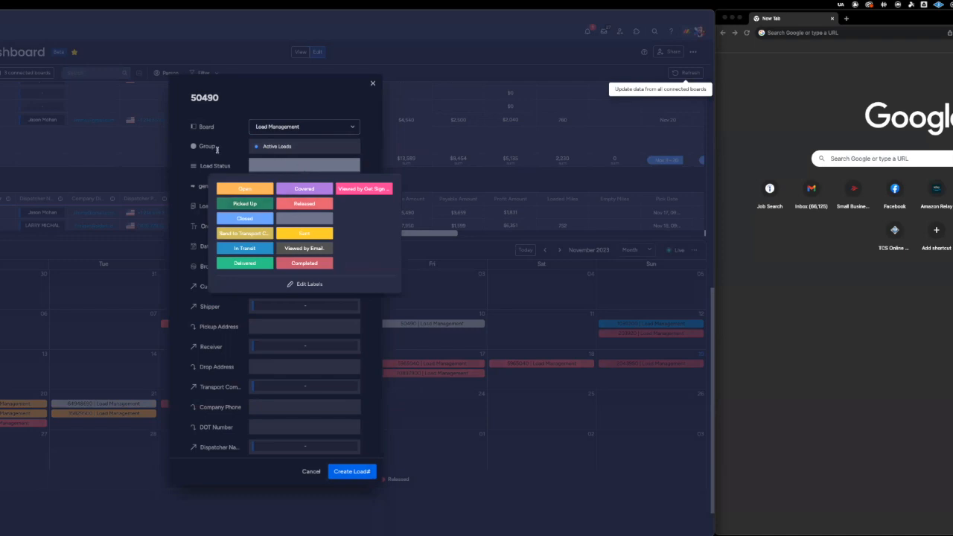
{"action": "left_click", "coordinate": [243, 158]}
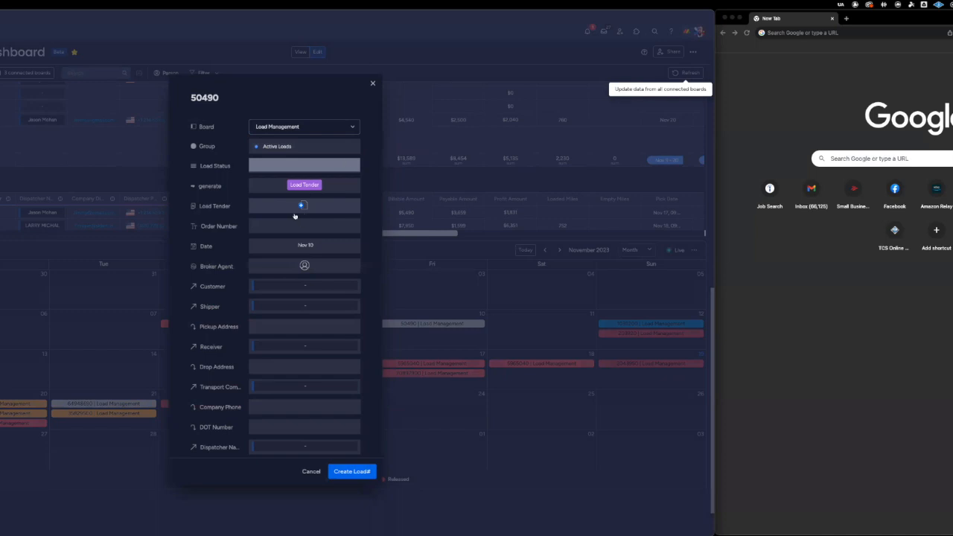
{"action": "left_click", "coordinate": [301, 205]}
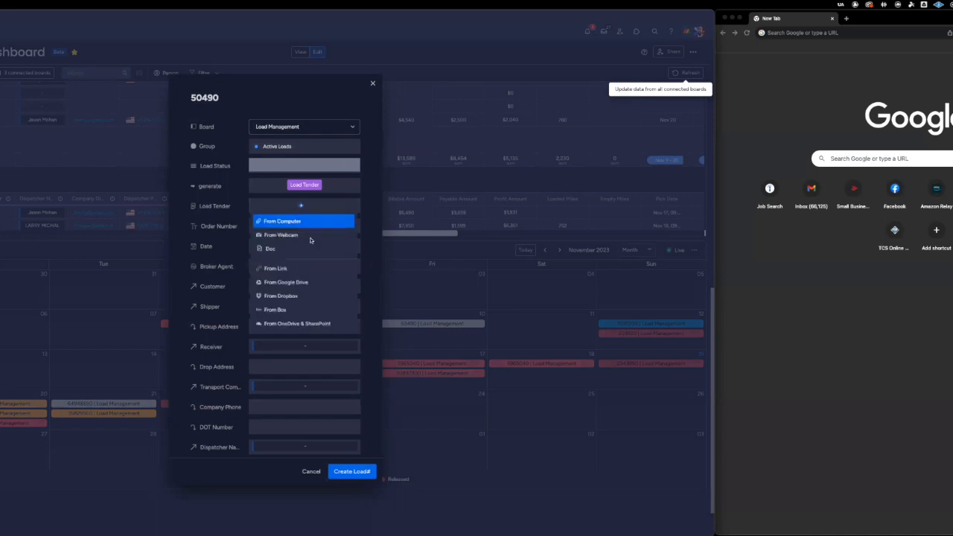
{"action": "left_click", "coordinate": [378, 184]}
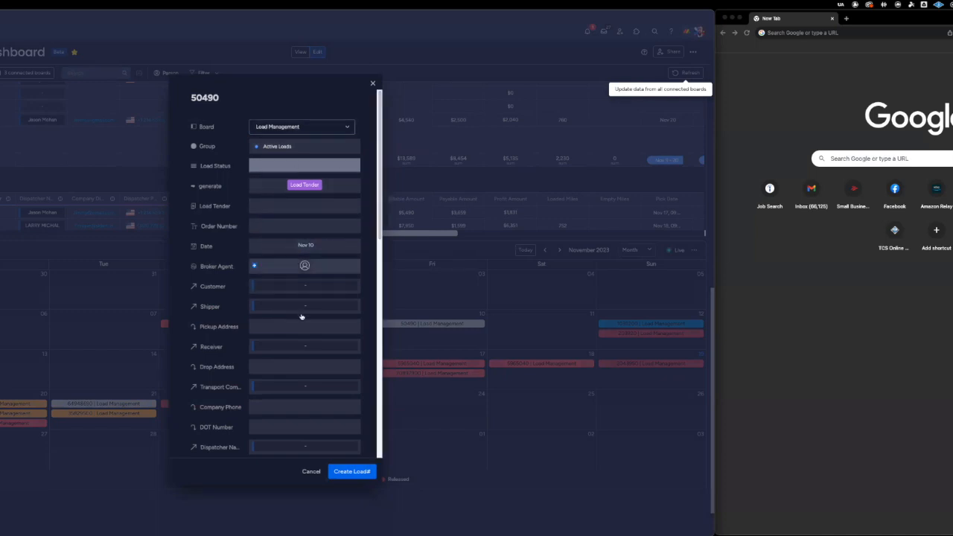
Cancel the new load form and examine the Load Management board's Workspace view, including its to-do list, team profit, calendar, timeline and files.
{"action": "left_click", "coordinate": [310, 473]}
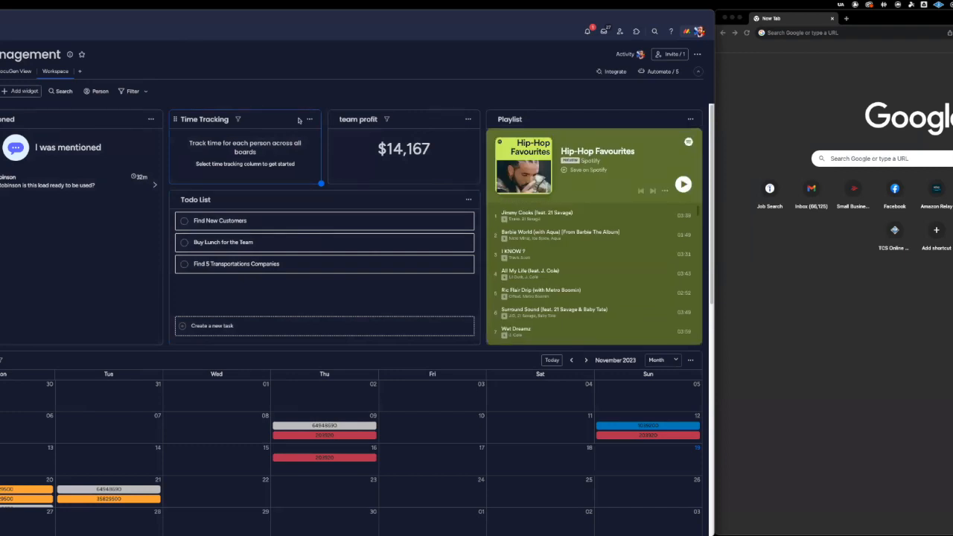
{"action": "scroll", "coordinate": [298, 119], "scroll_direction": "down", "scroll_amount": 5}
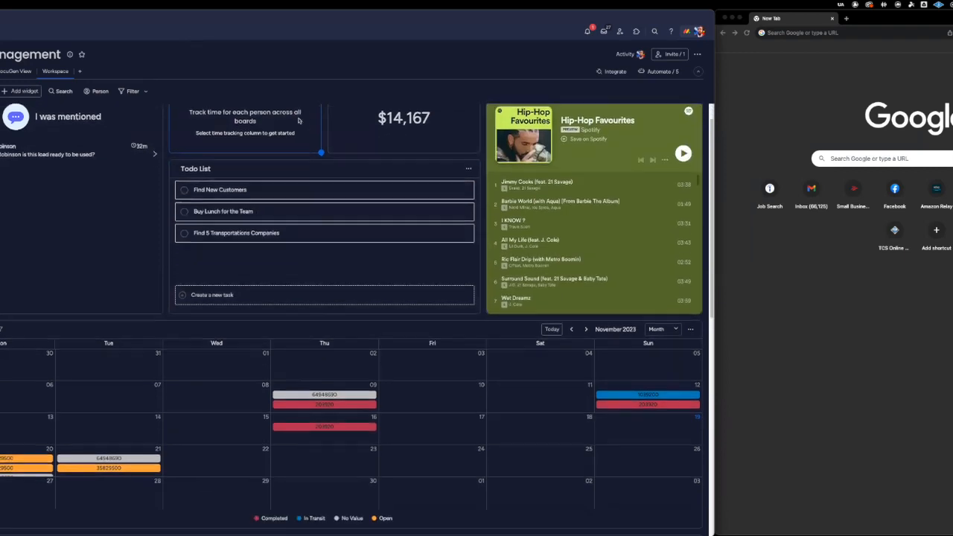
{"action": "scroll", "coordinate": [289, 348], "scroll_direction": "up", "scroll_amount": 5}
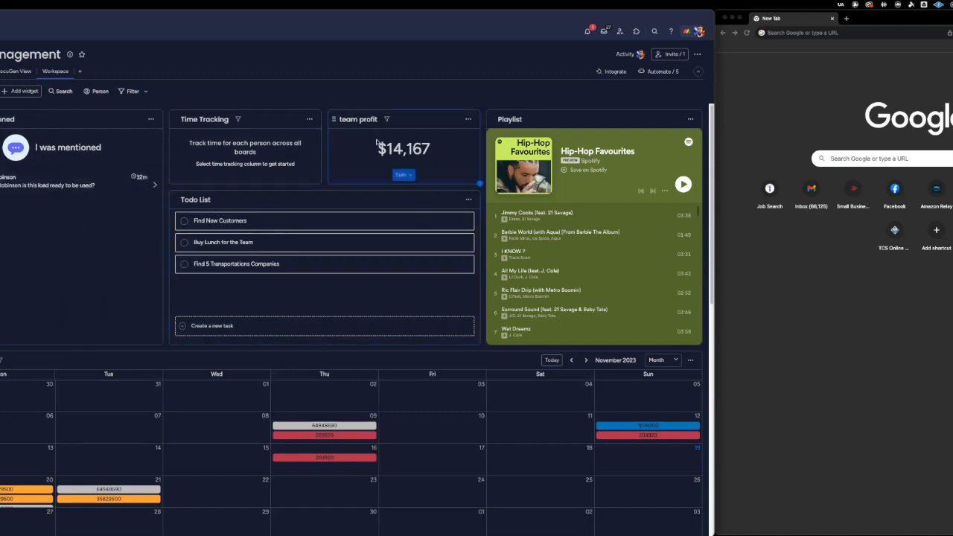
{"action": "scroll", "coordinate": [305, 424], "scroll_direction": "down", "scroll_amount": 1}
{"action": "scroll", "coordinate": [304, 424], "scroll_direction": "down", "scroll_amount": 5}
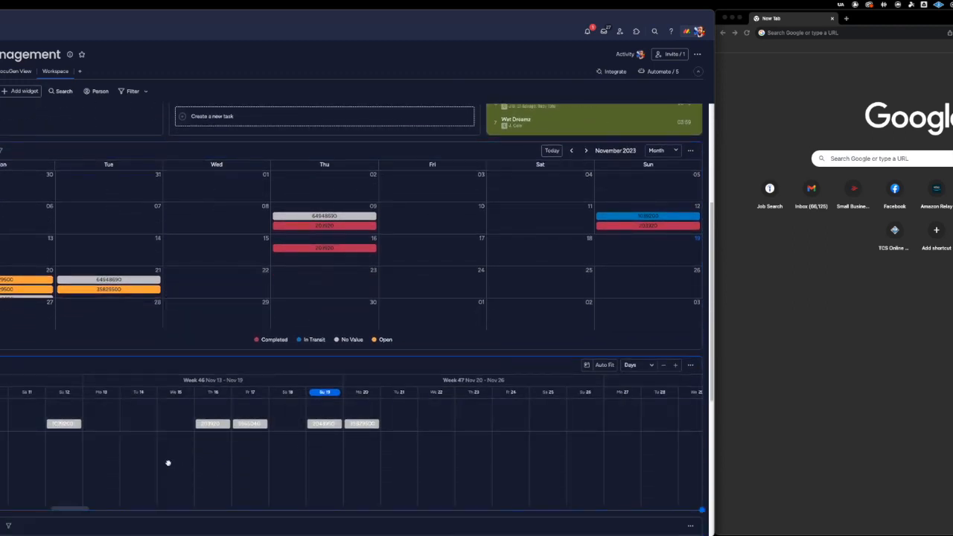
{"action": "scroll", "coordinate": [214, 525], "scroll_direction": "down", "scroll_amount": 5}
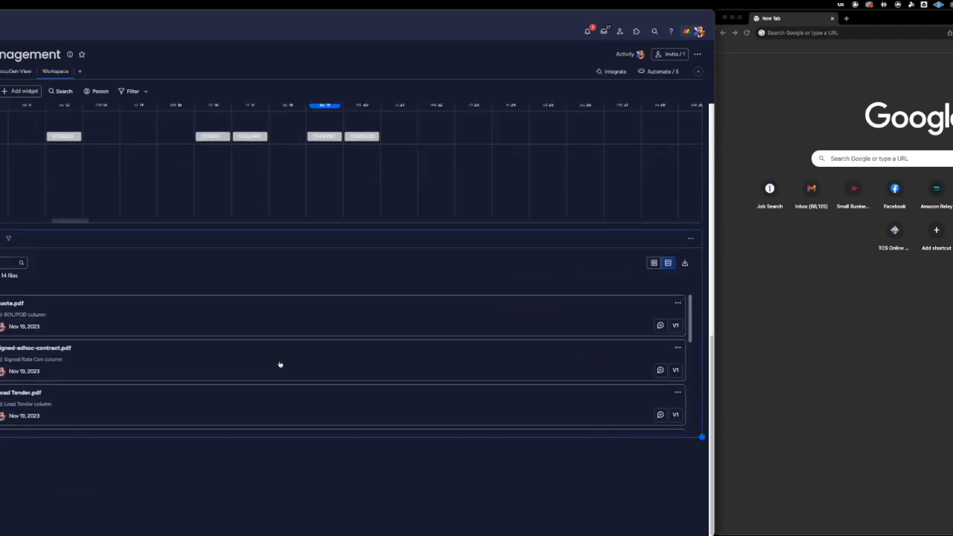
{"action": "scroll", "coordinate": [279, 364], "scroll_direction": "up", "scroll_amount": 4}
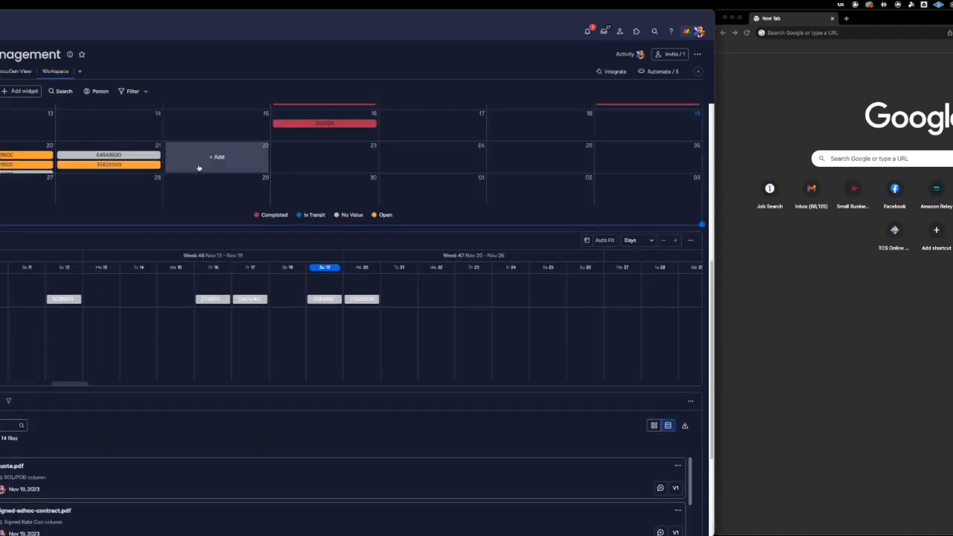
{"action": "scroll", "coordinate": [187, 157], "scroll_direction": "up", "scroll_amount": 9}
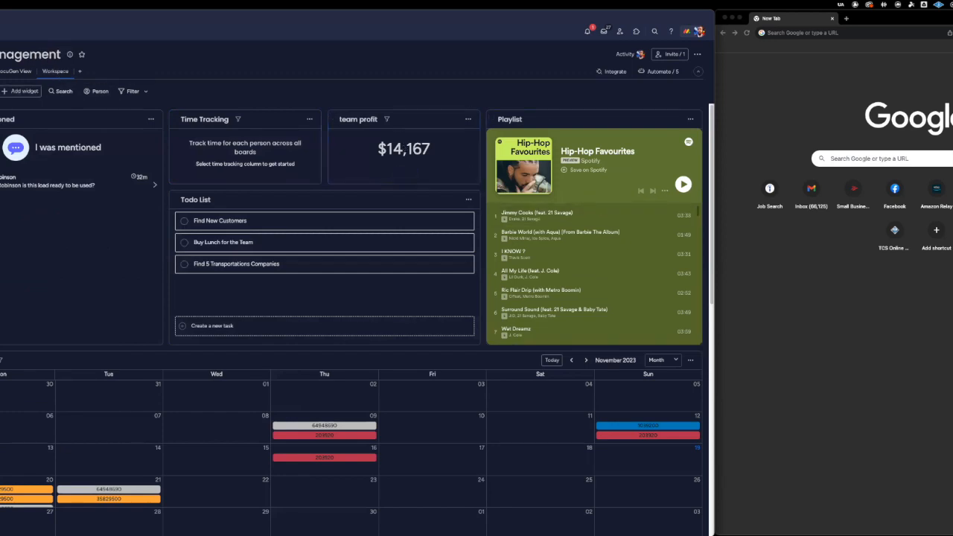
Show the Load Management board's table and assign Niagara Water as Customer of the first load in the third group.
{"action": "left_click", "coordinate": [2, 71]}
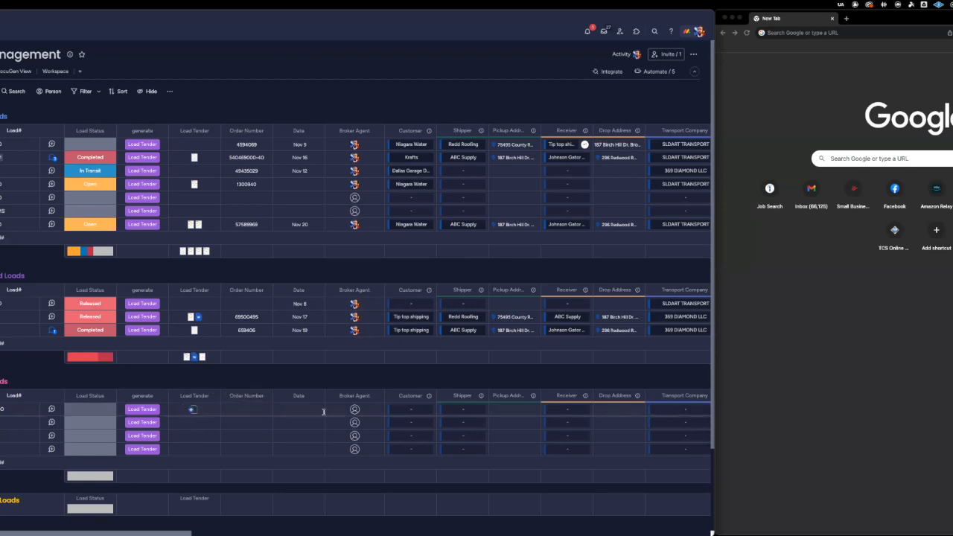
{"action": "left_click", "coordinate": [408, 411]}
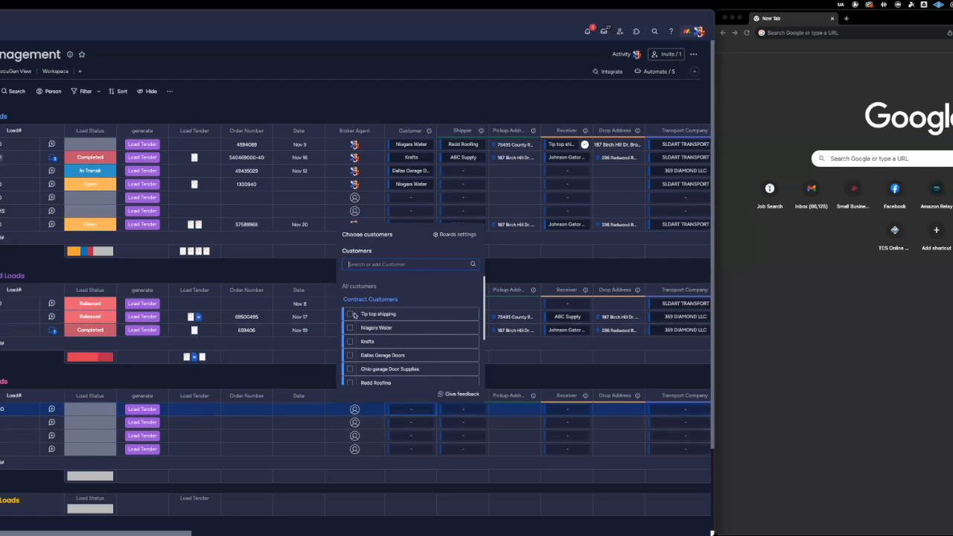
{"action": "scroll", "coordinate": [353, 323], "scroll_direction": "down", "scroll_amount": 2}
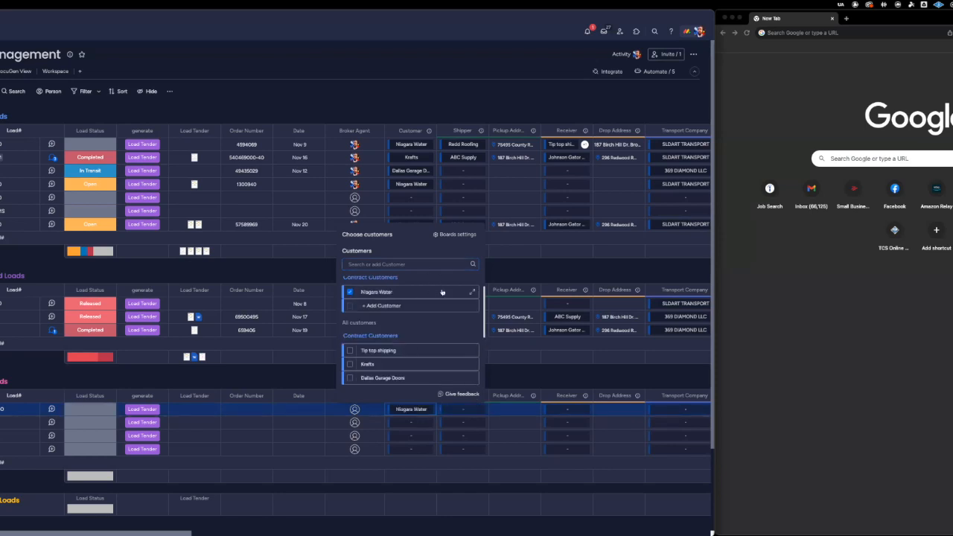
{"action": "left_click", "coordinate": [493, 384]}
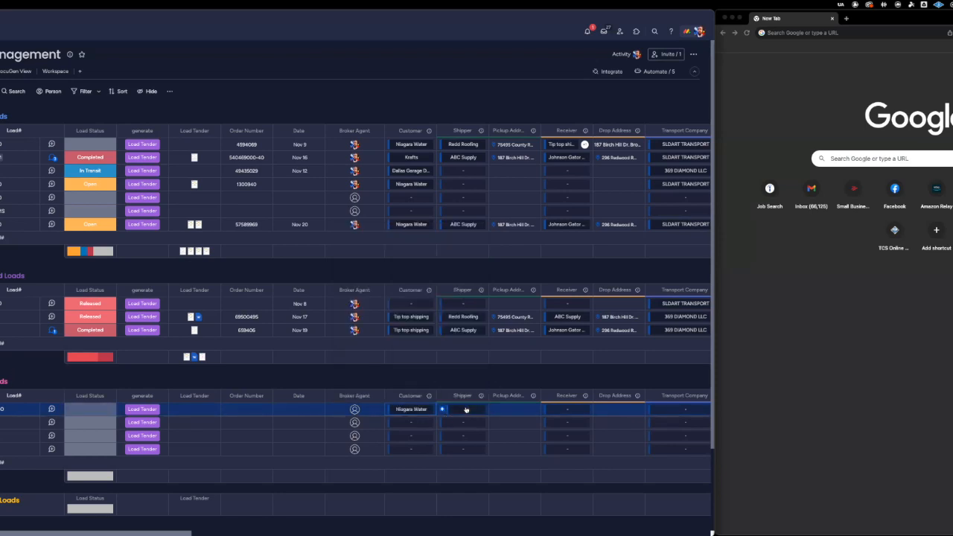
Assign ABC Supply from Customers Locations as the Shipper of the Niagara Water load in the third group.
{"action": "left_click", "coordinate": [464, 409]}
{"action": "left_click", "coordinate": [439, 267]}
{"action": "scroll", "coordinate": [436, 312], "scroll_direction": "down", "scroll_amount": 3}
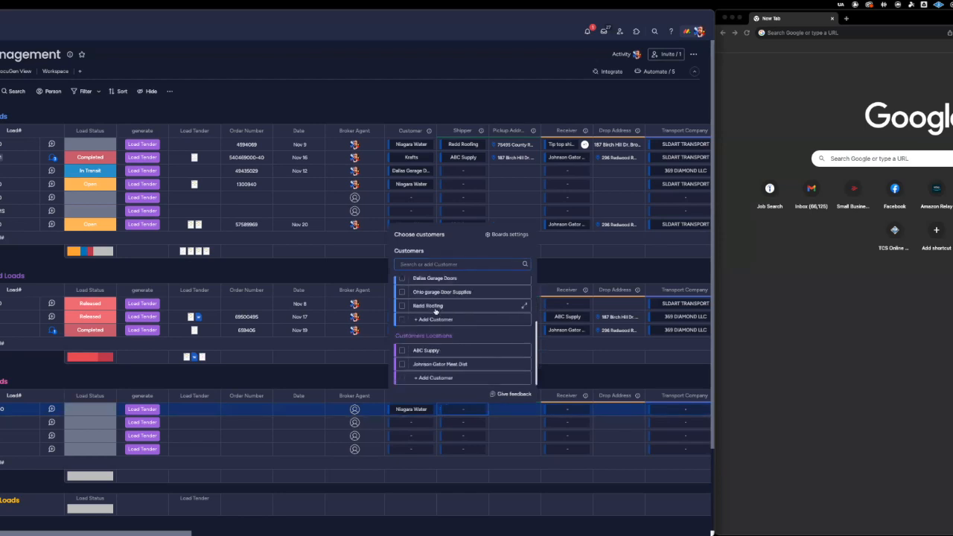
{"action": "left_click", "coordinate": [419, 378]}
{"action": "left_click", "coordinate": [401, 350]}
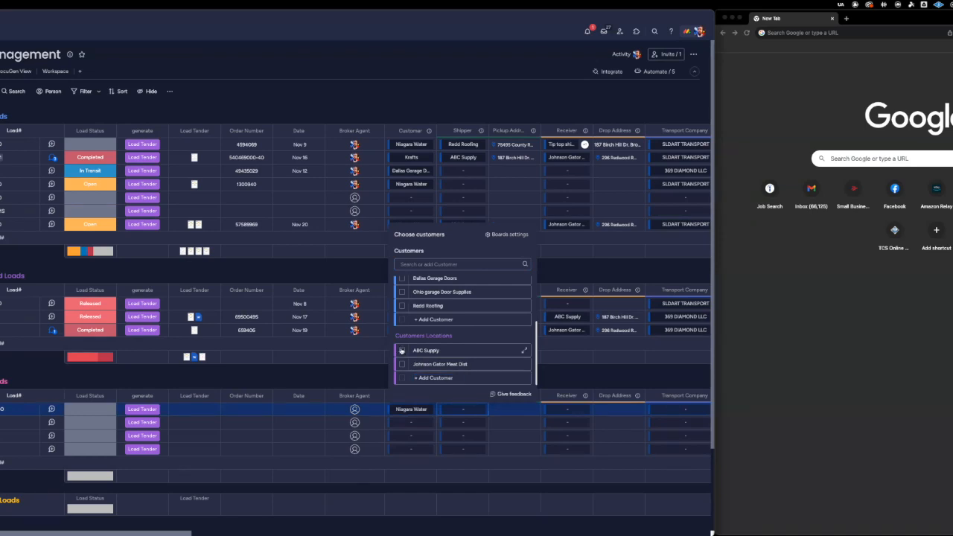
Assign Johnson Gator Meat Dist from Customers Locations as the Receiver of the same load.
{"action": "left_click", "coordinate": [565, 411]}
{"action": "scroll", "coordinate": [554, 332], "scroll_direction": "down", "scroll_amount": 3}
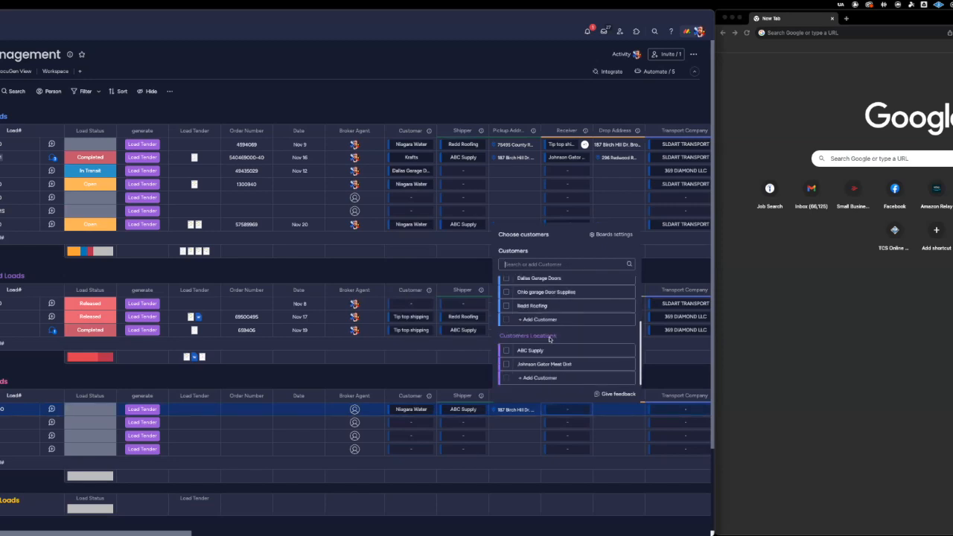
{"action": "left_click", "coordinate": [507, 364]}
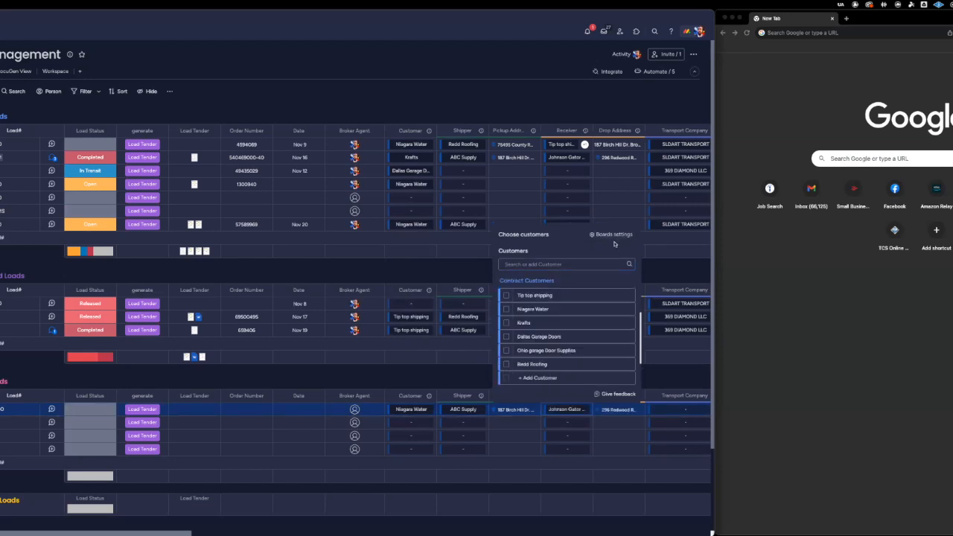
{"action": "left_click", "coordinate": [655, 379]}
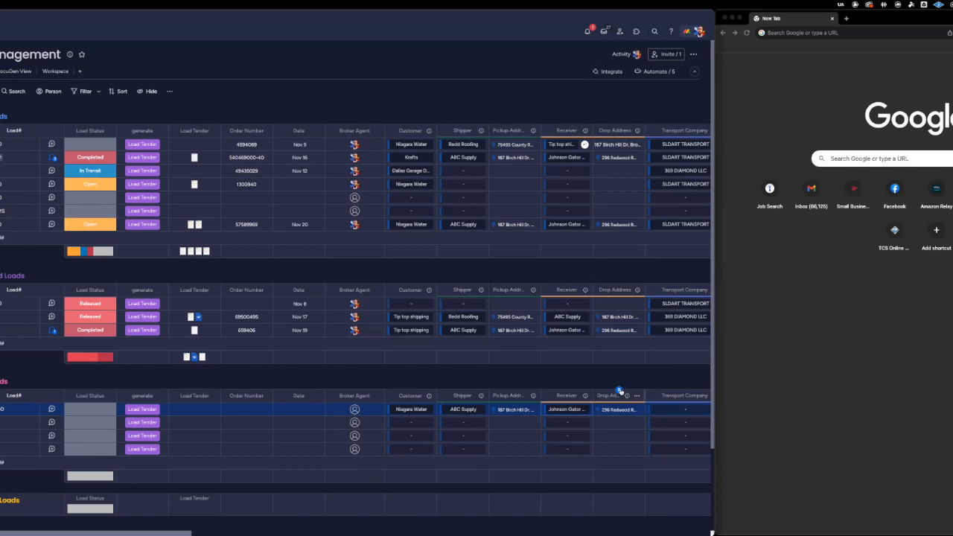
Set the load's Billable Amount to 1100 and its Payable Amount to 900.
{"action": "scroll", "coordinate": [621, 392], "scroll_direction": "right", "scroll_amount": 4}
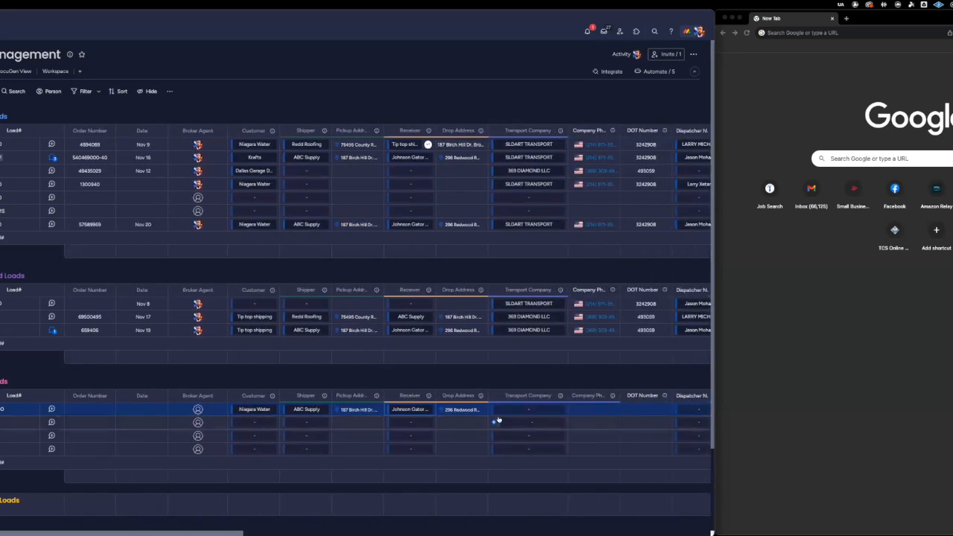
{"action": "scroll", "coordinate": [498, 421], "scroll_direction": "right", "scroll_amount": 2}
{"action": "scroll", "coordinate": [498, 420], "scroll_direction": "right", "scroll_amount": 4}
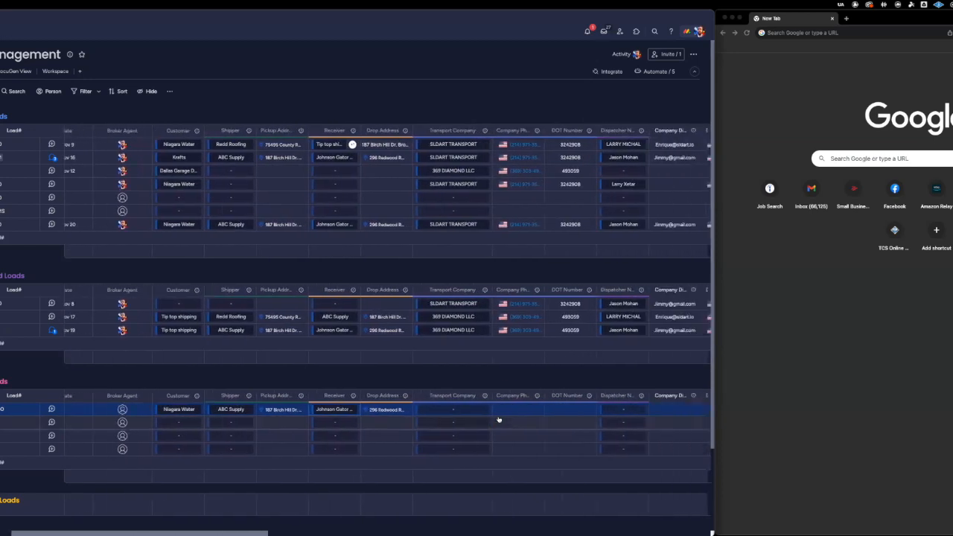
{"action": "scroll", "coordinate": [434, 414], "scroll_direction": "right", "scroll_amount": 3}
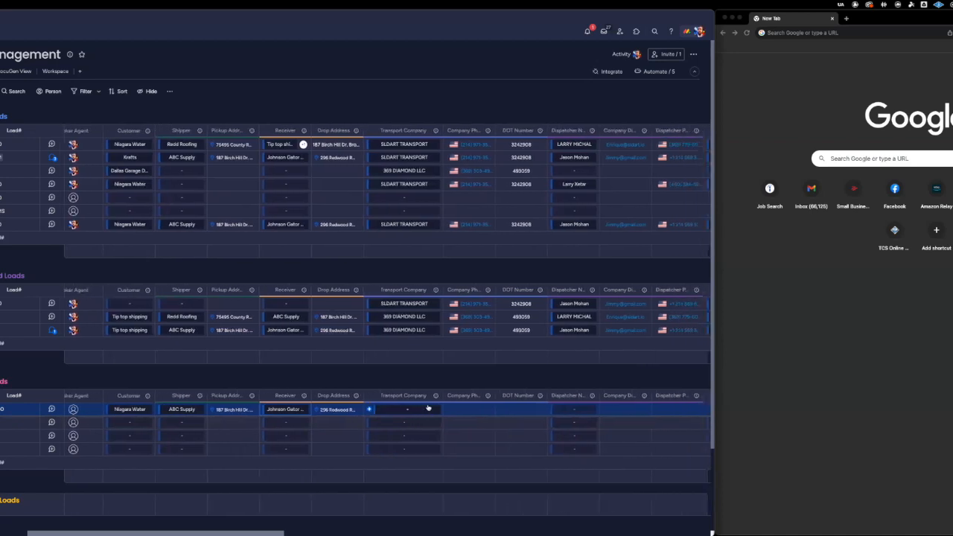
{"action": "scroll", "coordinate": [555, 388], "scroll_direction": "right", "scroll_amount": 12}
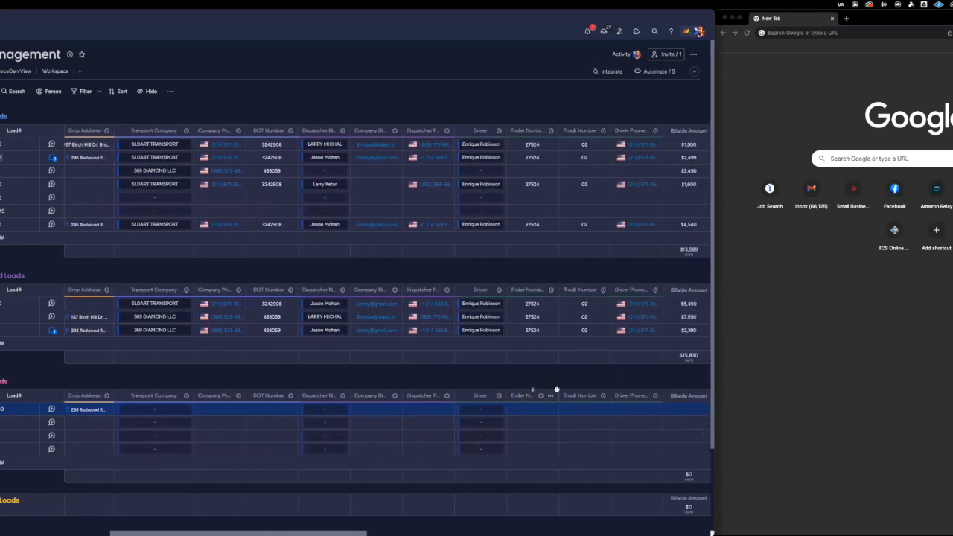
{"action": "scroll", "coordinate": [555, 393], "scroll_direction": "right", "scroll_amount": 6}
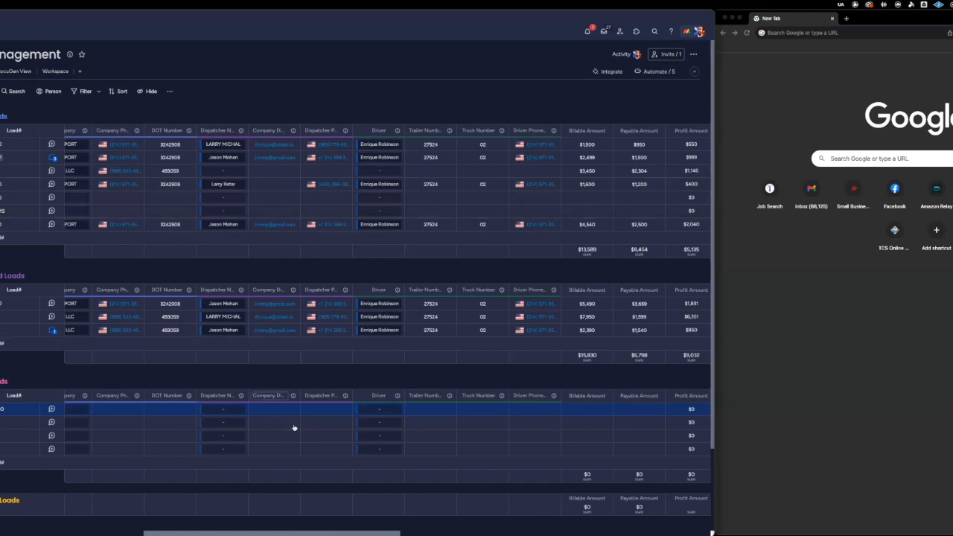
{"action": "scroll", "coordinate": [489, 390], "scroll_direction": "right", "scroll_amount": 5}
{"action": "left_click", "coordinate": [481, 409]}
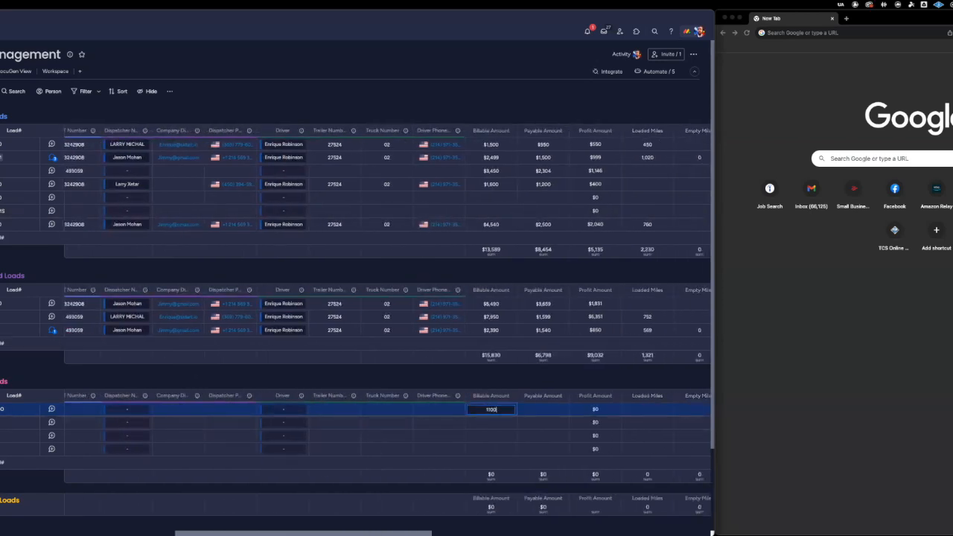
{"action": "left_click", "coordinate": [545, 409]}
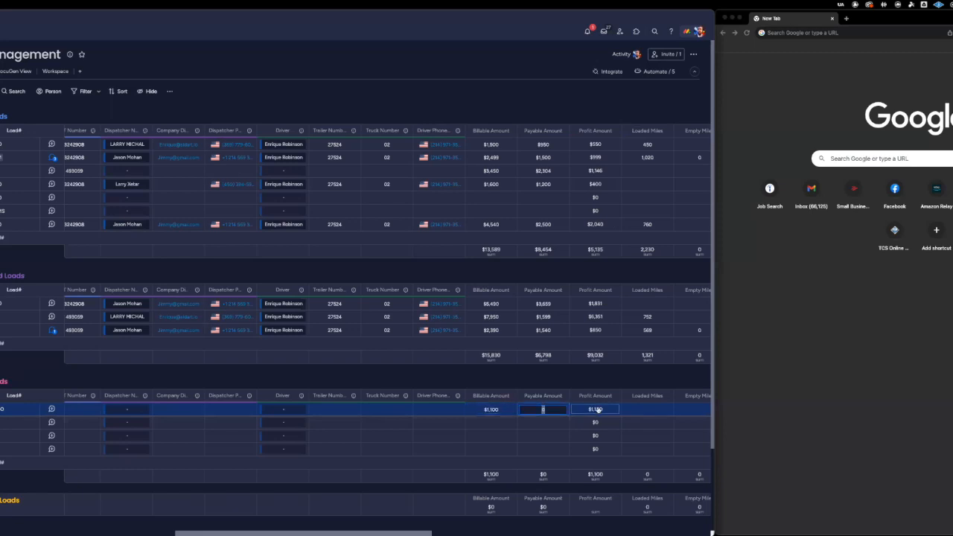
{"action": "type", "text": "900"}
{"action": "key", "text": "Return"}
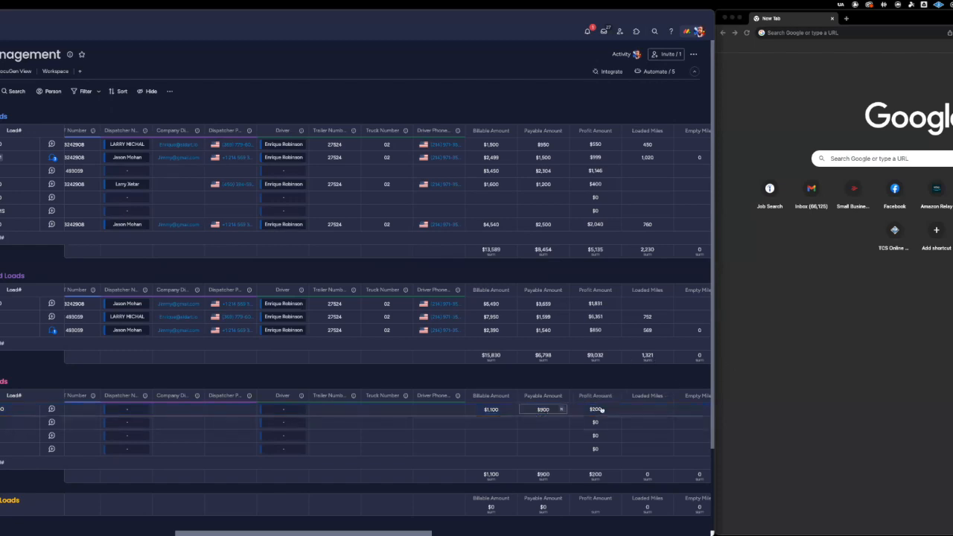
Set the Loaded Miles of the first load in the third group to 400.
{"action": "scroll", "coordinate": [589, 420], "scroll_direction": "right", "scroll_amount": 2}
{"action": "scroll", "coordinate": [575, 419], "scroll_direction": "right", "scroll_amount": 3}
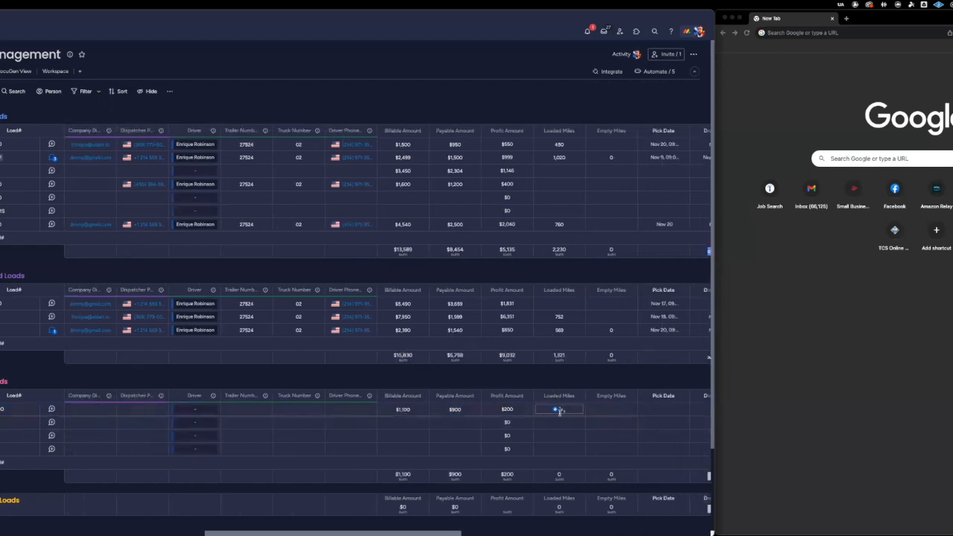
{"action": "left_click", "coordinate": [558, 409]}
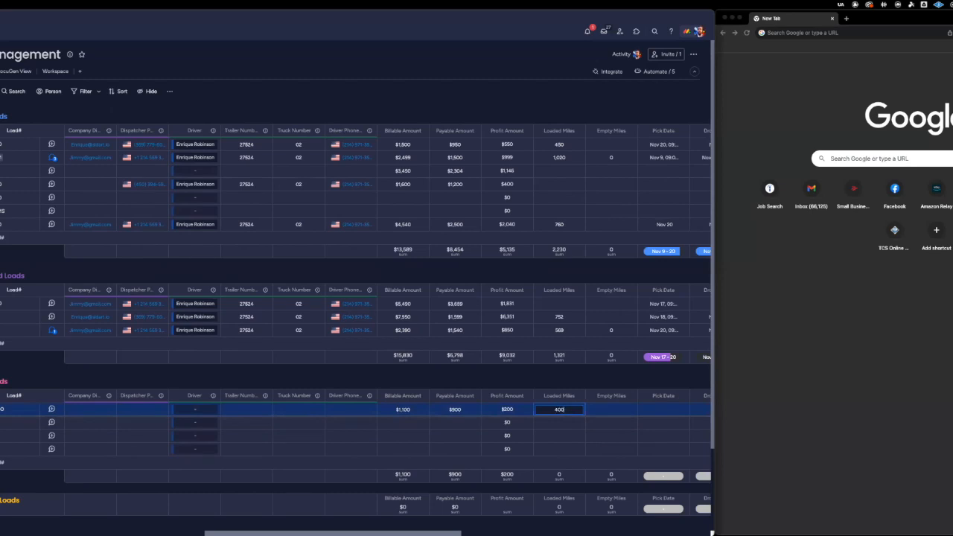
{"action": "type", "text": "400"}
Set the load's Pick Date to November 20, 2023 at 9:00 AM and its Drop Date to November 21.
{"action": "scroll", "coordinate": [588, 408], "scroll_direction": "right", "scroll_amount": 3}
{"action": "left_click", "coordinate": [579, 409]}
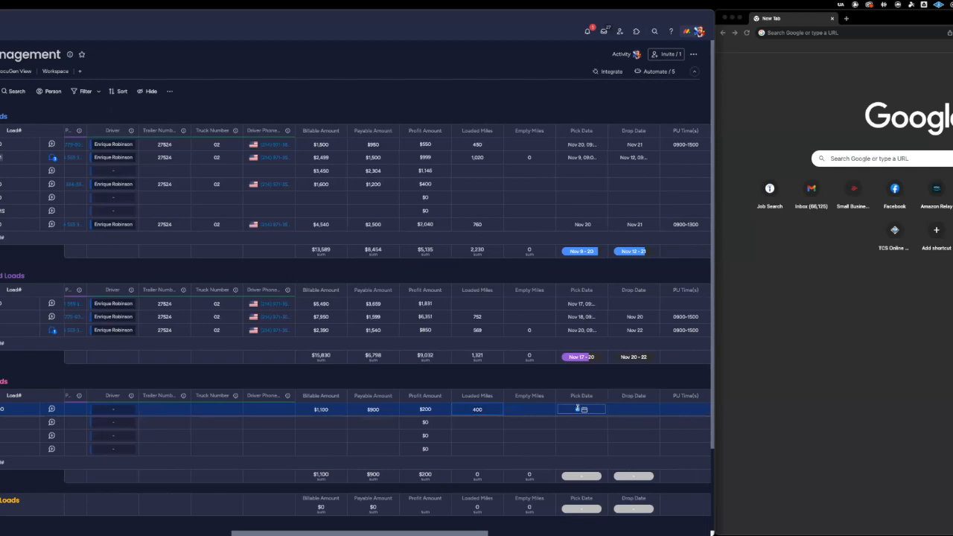
{"action": "left_click", "coordinate": [618, 414]}
{"action": "left_click", "coordinate": [617, 413]}
{"action": "left_click", "coordinate": [608, 352]}
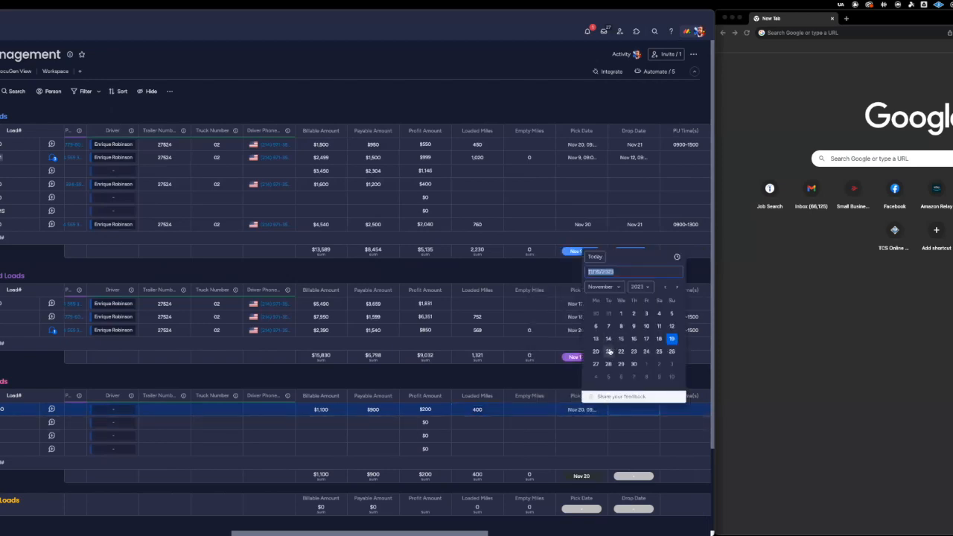
Set the load's pickup time to 0900-1500 and its delivery time to 24hr.
{"action": "left_click", "coordinate": [689, 409]}
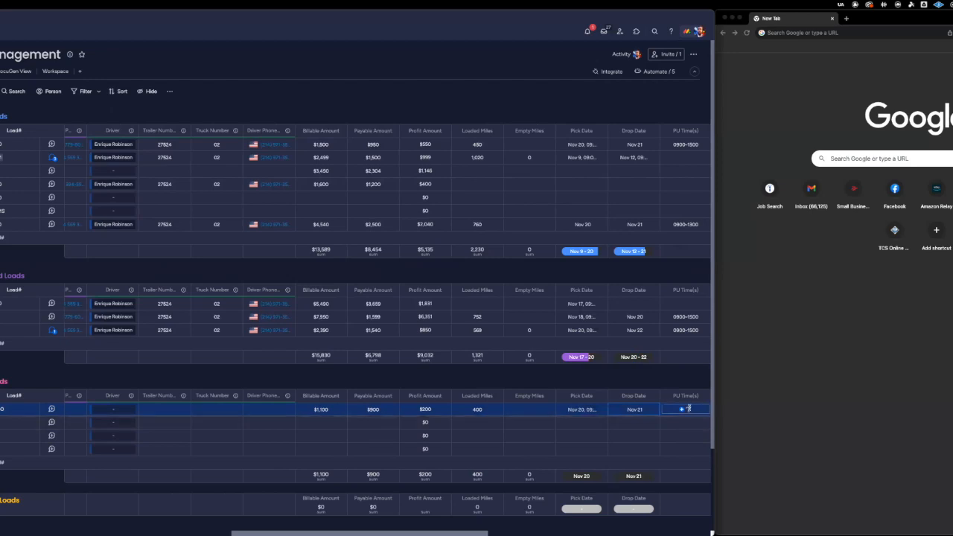
{"action": "left_click", "coordinate": [679, 420]}
{"action": "scroll", "coordinate": [638, 378], "scroll_direction": "right", "scroll_amount": 8}
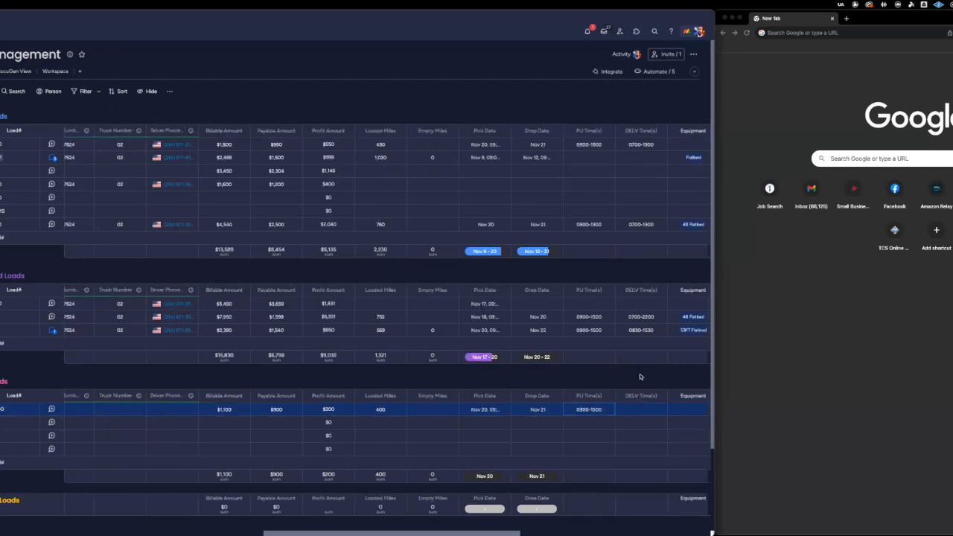
{"action": "left_click", "coordinate": [436, 409]}
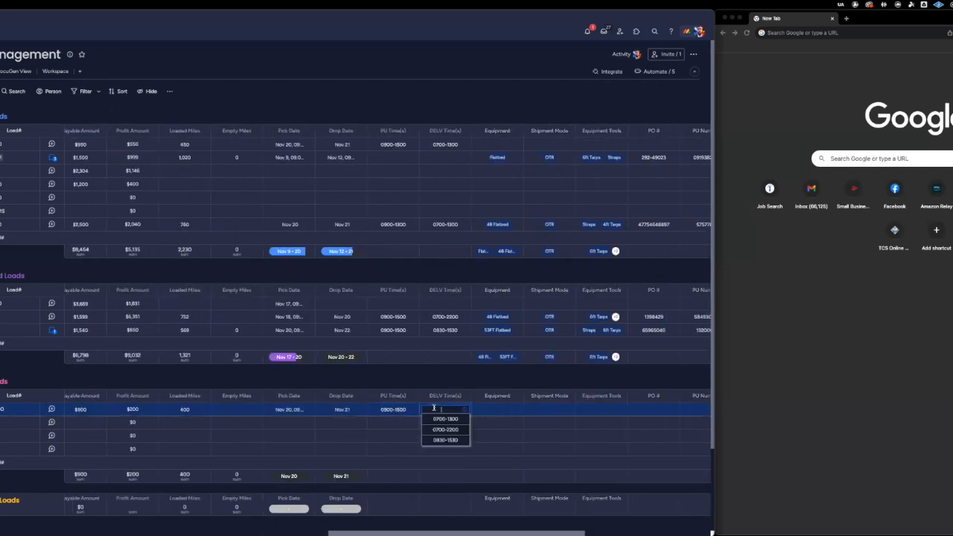
{"action": "type", "text": "24hr"}
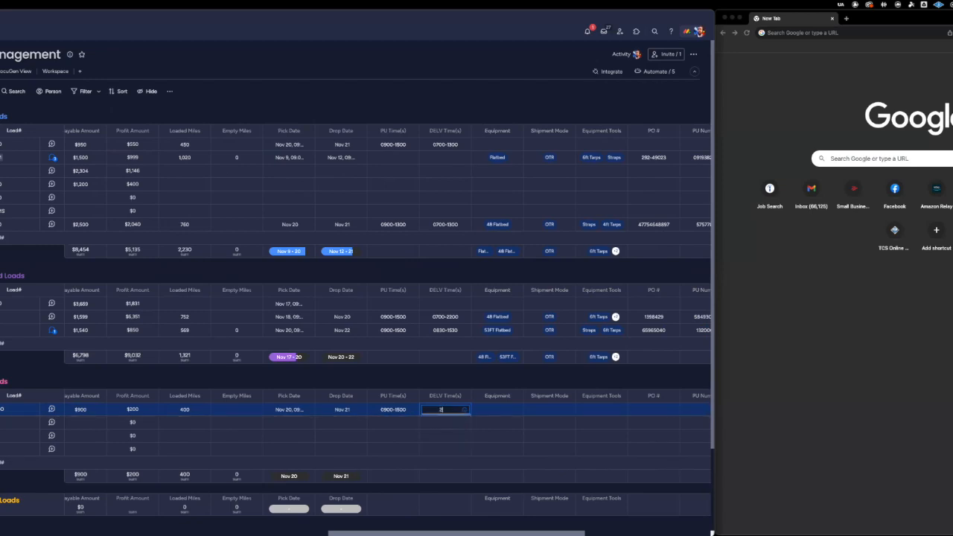
{"action": "left_click", "coordinate": [501, 374]}
Set the load's Equipment to 53FT Flatbed and its Shipment Mode to OTR.
{"action": "left_click", "coordinate": [497, 410]}
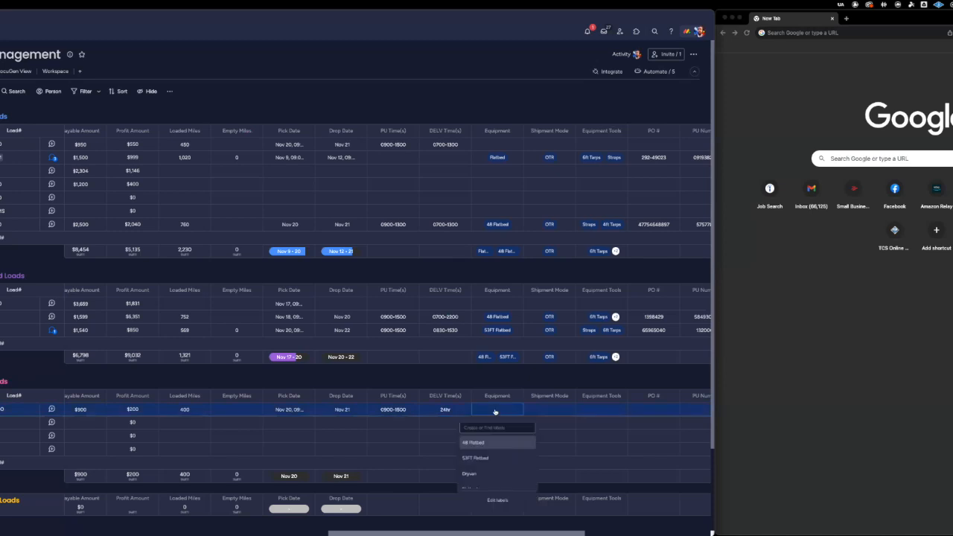
{"action": "left_click", "coordinate": [482, 462]}
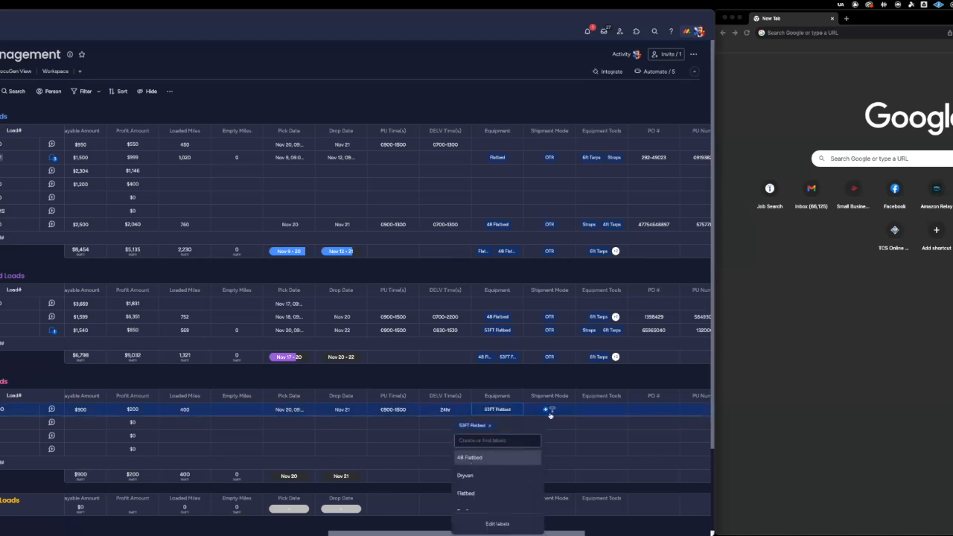
{"action": "left_click", "coordinate": [548, 409]}
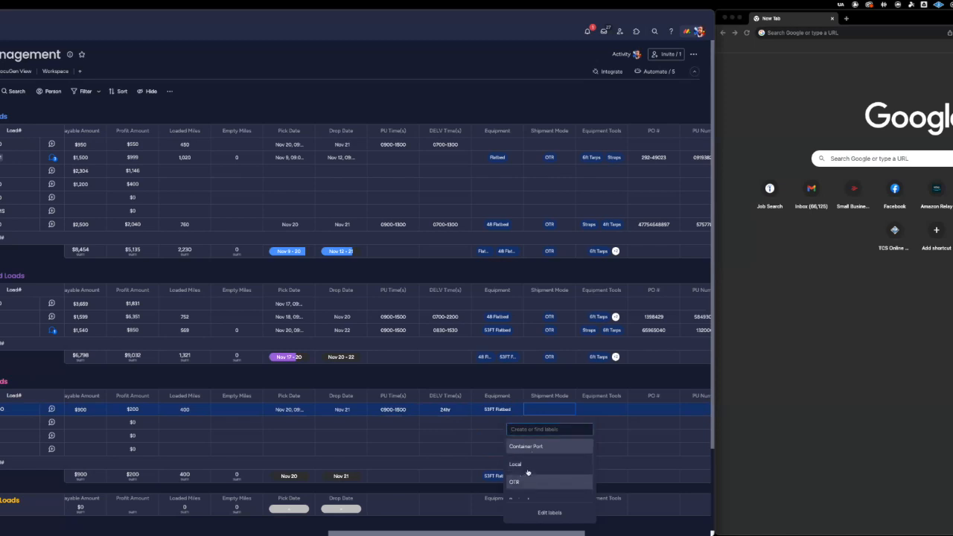
{"action": "left_click", "coordinate": [520, 481]}
Set the load's Equipment Tools to Straps.
{"action": "left_click", "coordinate": [605, 410]}
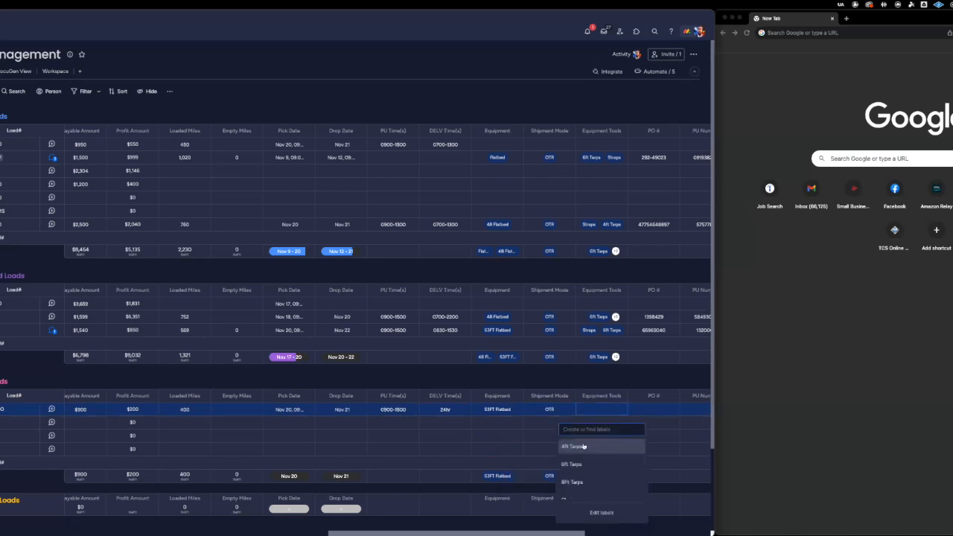
{"action": "scroll", "coordinate": [583, 446], "scroll_direction": "down", "scroll_amount": 5}
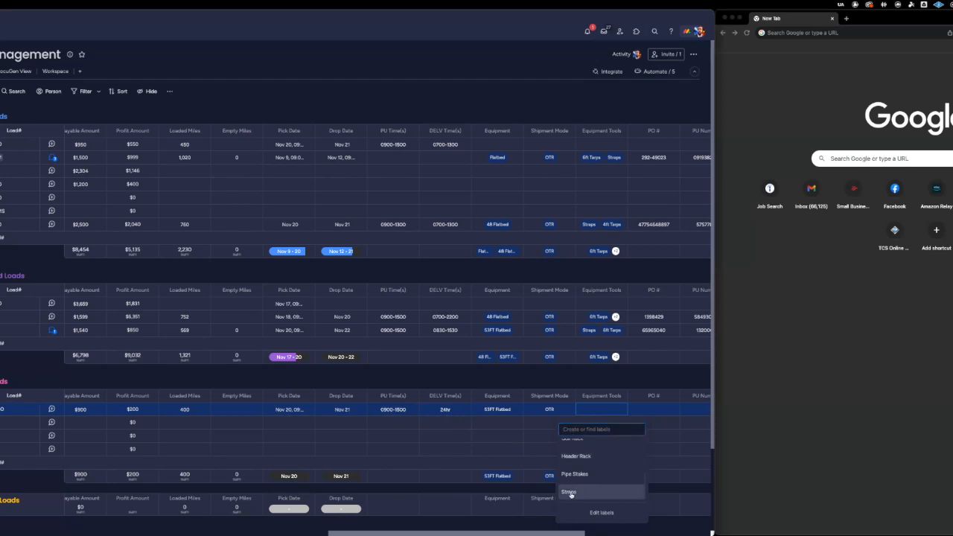
{"action": "left_click", "coordinate": [571, 492]}
Fill in the PO number and the PU Number of the first load in the third group.
{"action": "left_click", "coordinate": [654, 407]}
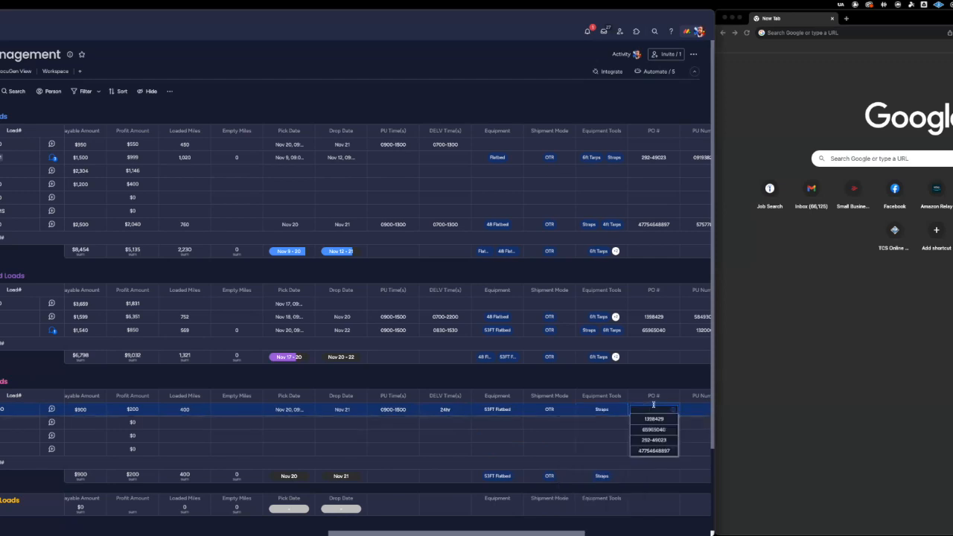
{"action": "type", "text": "5"}
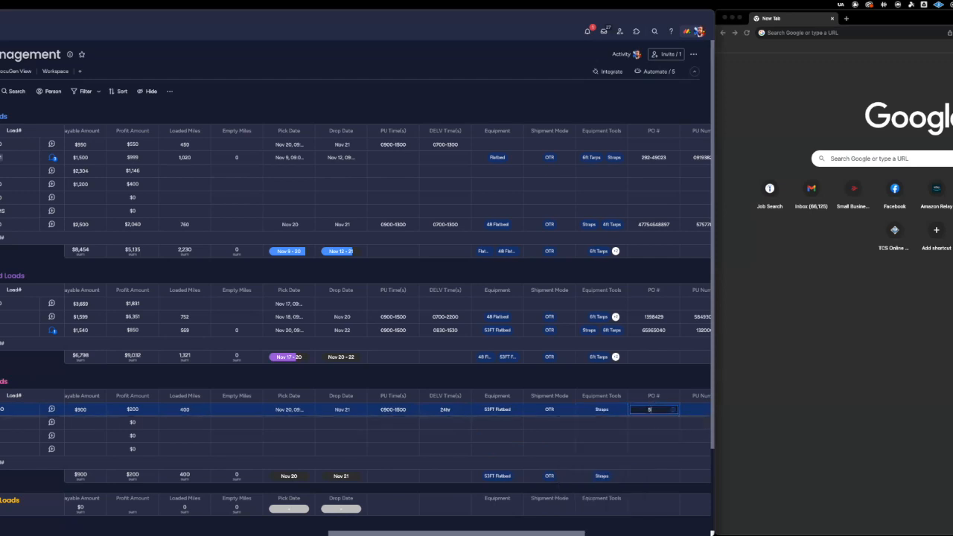
{"action": "type", "text": "439390"}
{"action": "key", "text": "Tab"}
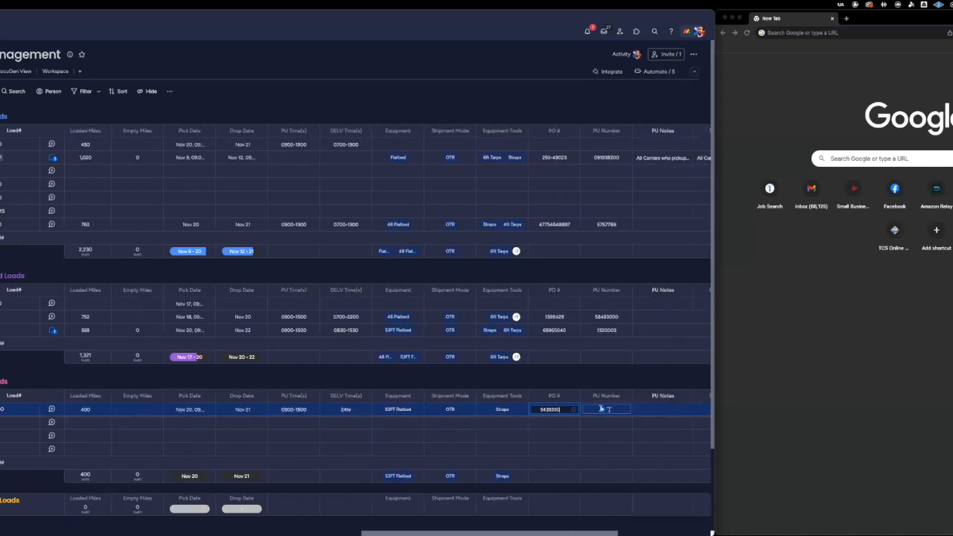
{"action": "type", "text": "3535790"}
{"action": "key", "text": "Tab"}
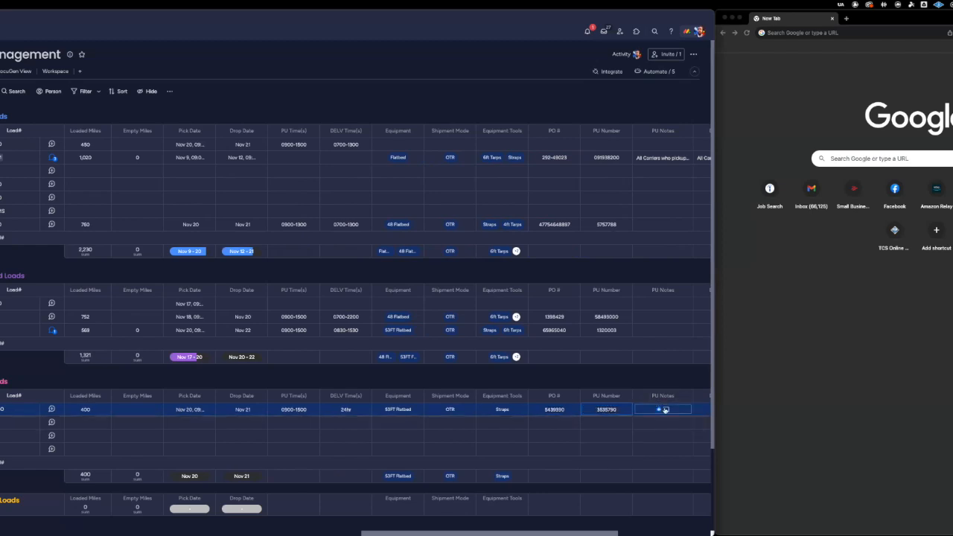
Add the pickup note "Must Pickup ASAP" to the load.
{"action": "left_click", "coordinate": [665, 409]}
{"action": "type", "text": "Must P"}
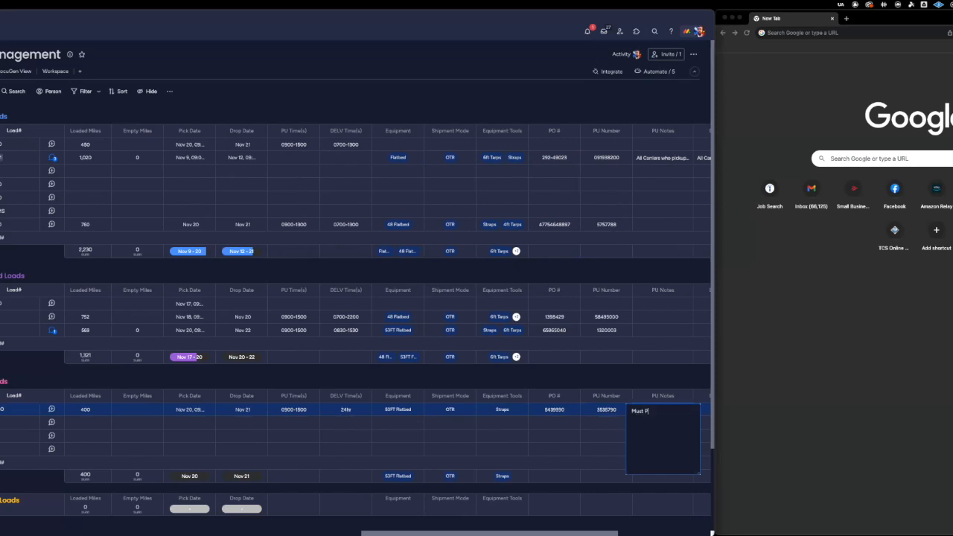
{"action": "type", "text": "ickup ASAP"}
{"action": "left_click", "coordinate": [666, 377]}
Add the delivery note "Call 2 Hr ahead of drop" to the load.
{"action": "scroll", "coordinate": [662, 377], "scroll_direction": "right", "scroll_amount": 5}
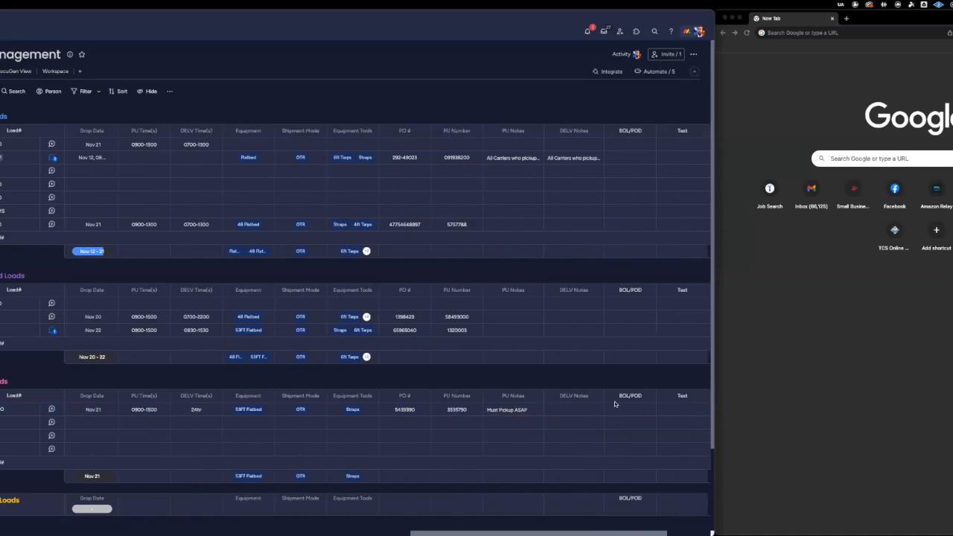
{"action": "left_click", "coordinate": [579, 411]}
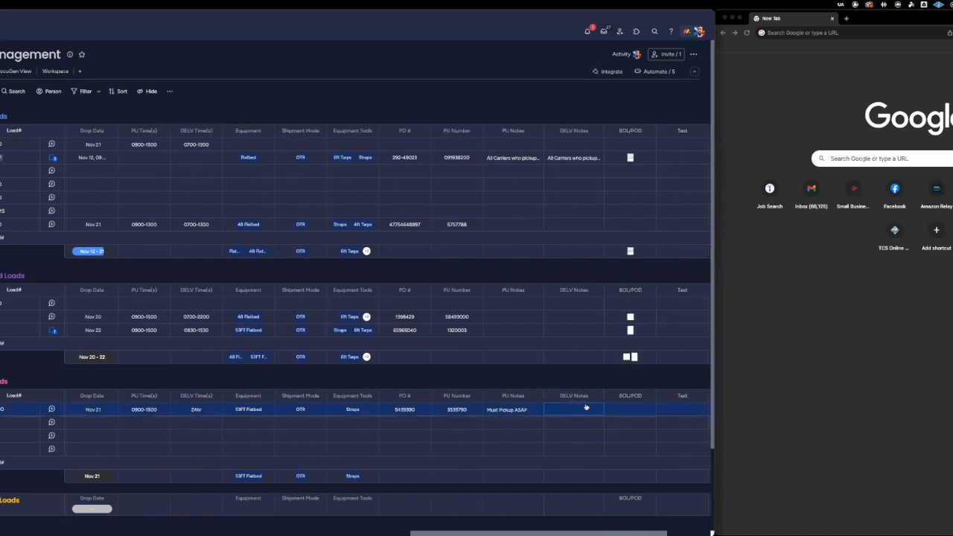
{"action": "left_click", "coordinate": [574, 406]}
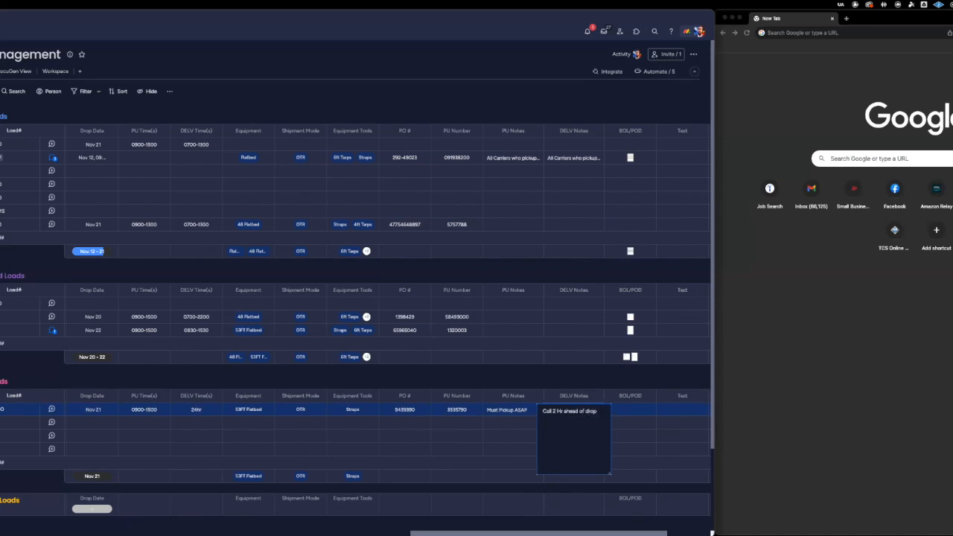
{"action": "scroll", "coordinate": [638, 386], "scroll_direction": "right", "scroll_amount": 2}
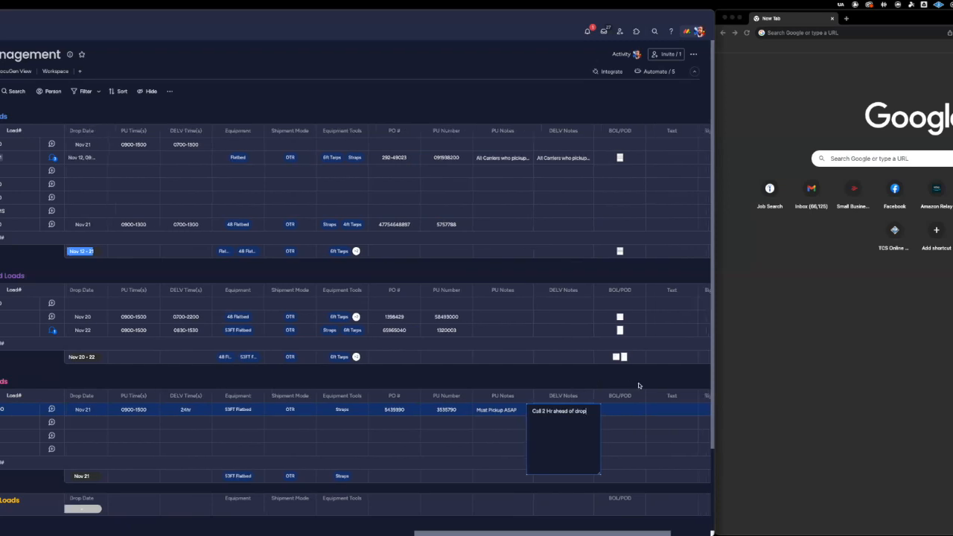
{"action": "left_click", "coordinate": [602, 388]}
Set the Load Status of the first load in the third group to Open.
{"action": "scroll", "coordinate": [602, 388], "scroll_direction": "left", "scroll_amount": 10}
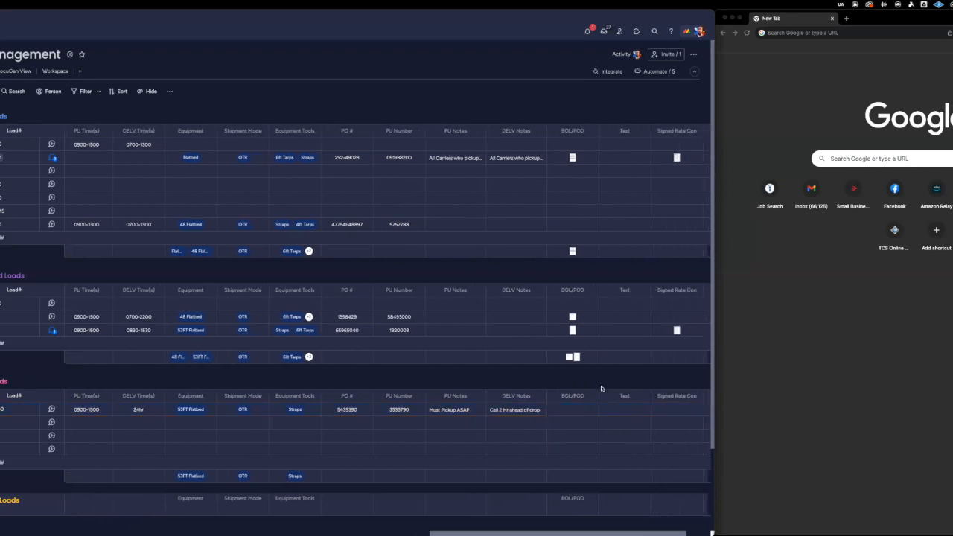
{"action": "scroll", "coordinate": [602, 388], "scroll_direction": "left", "scroll_amount": 15}
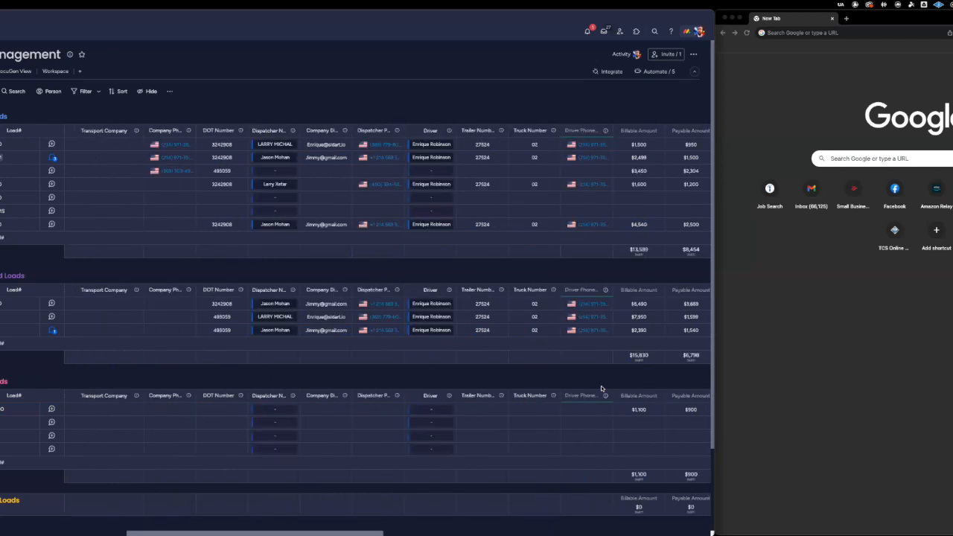
{"action": "scroll", "coordinate": [601, 389], "scroll_direction": "left", "scroll_amount": 14}
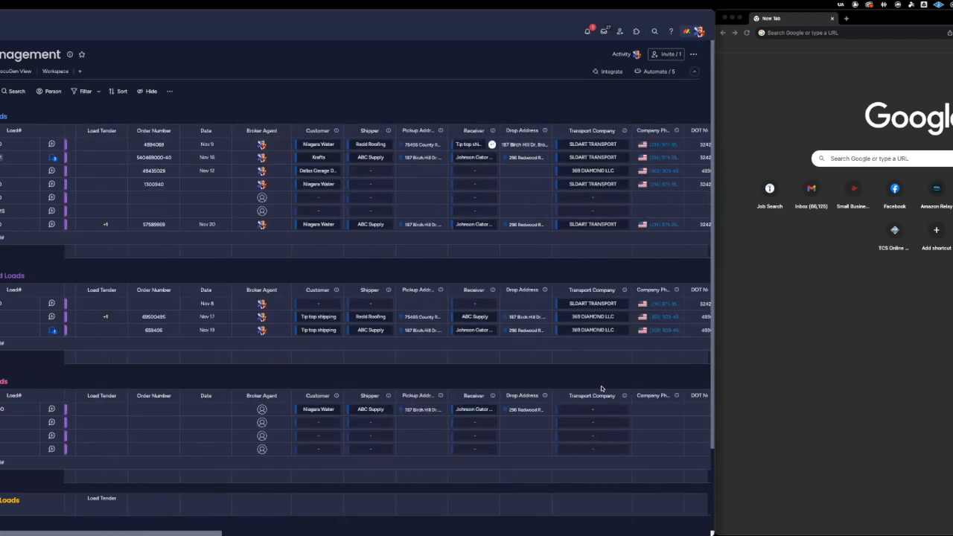
{"action": "left_click", "coordinate": [75, 409]}
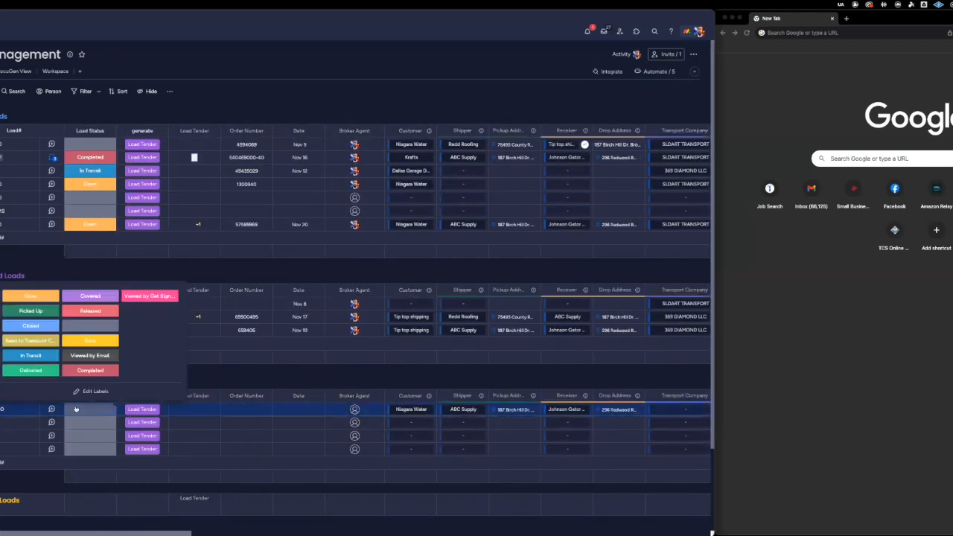
{"action": "left_click", "coordinate": [38, 298]}
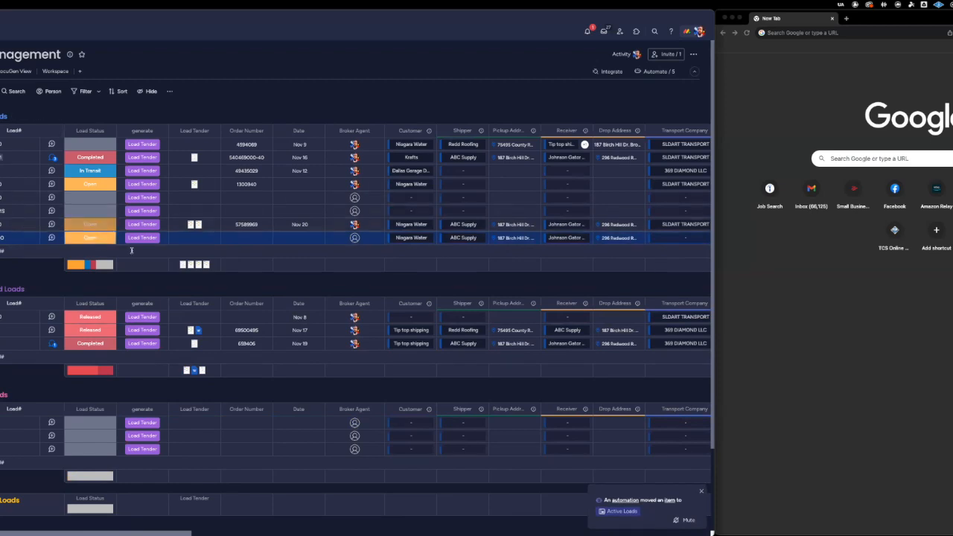
Fill in the Order Number of the last load in Active Loads, using the first suggested number with a 5 appended.
{"action": "left_click", "coordinate": [232, 239]}
{"action": "left_click", "coordinate": [232, 239]}
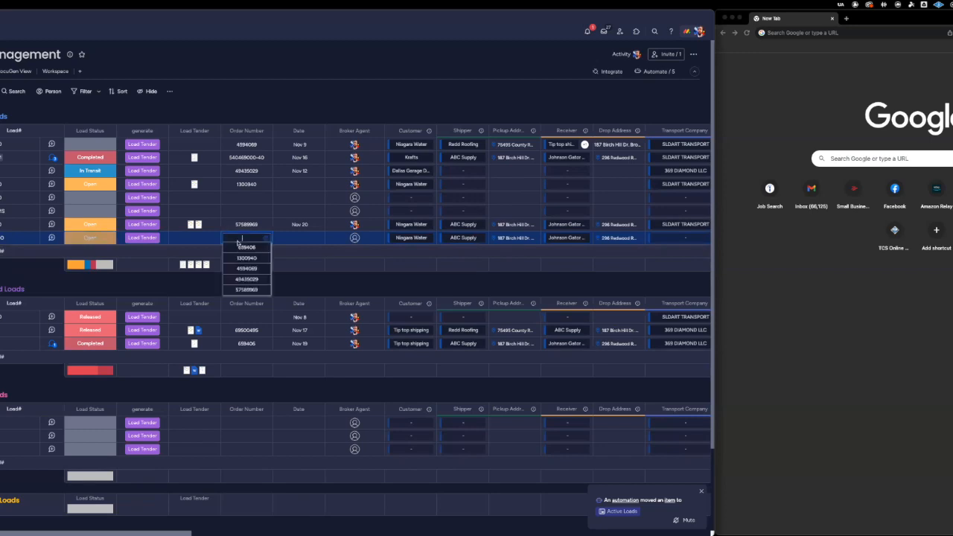
{"action": "left_click", "coordinate": [255, 248]}
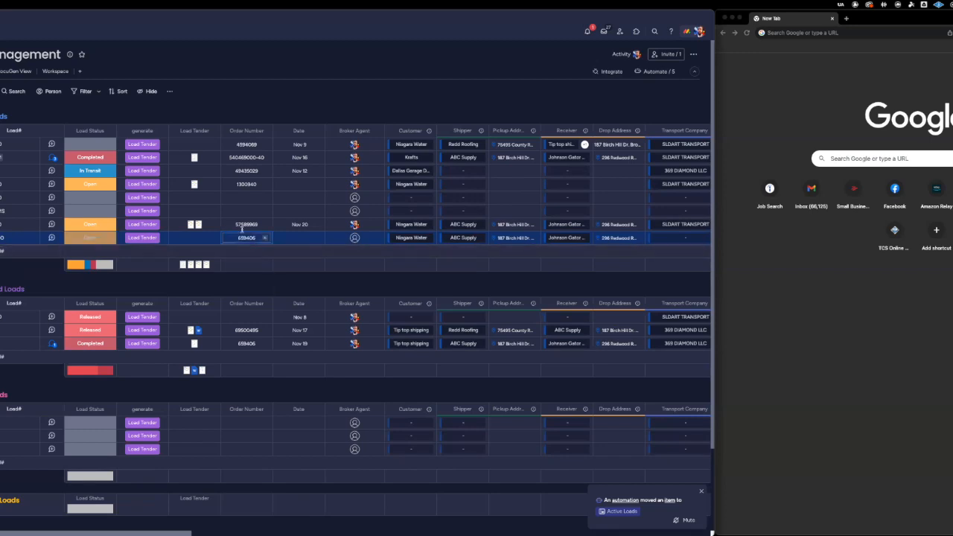
{"action": "left_click", "coordinate": [252, 237]}
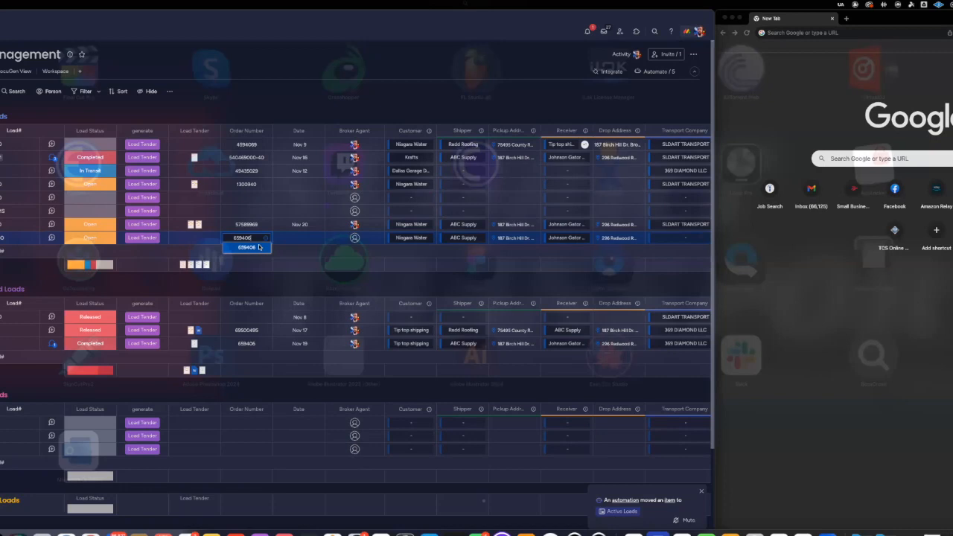
{"action": "type", "text": "5"}
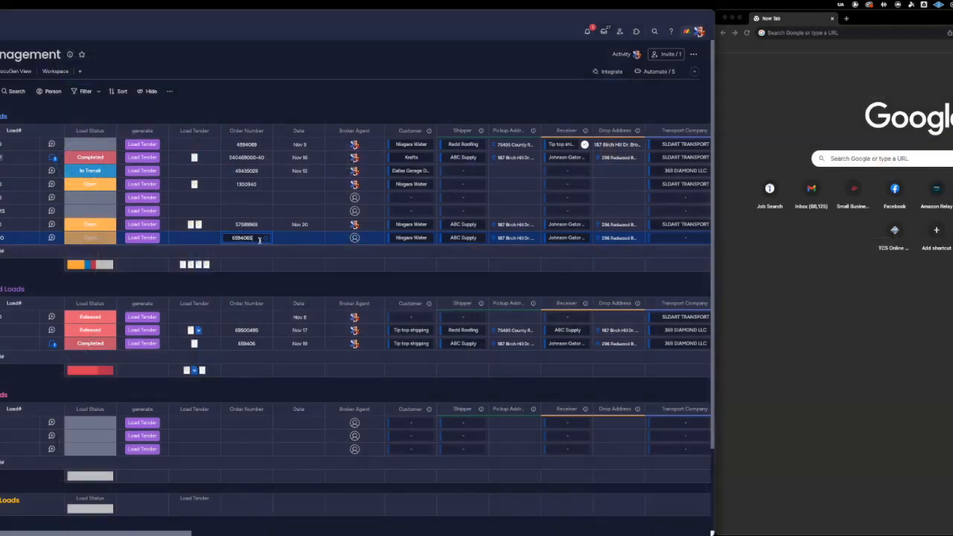
Set the load's Date to November 19, 2023 and assign its Broker Agent.
{"action": "left_click", "coordinate": [299, 238]}
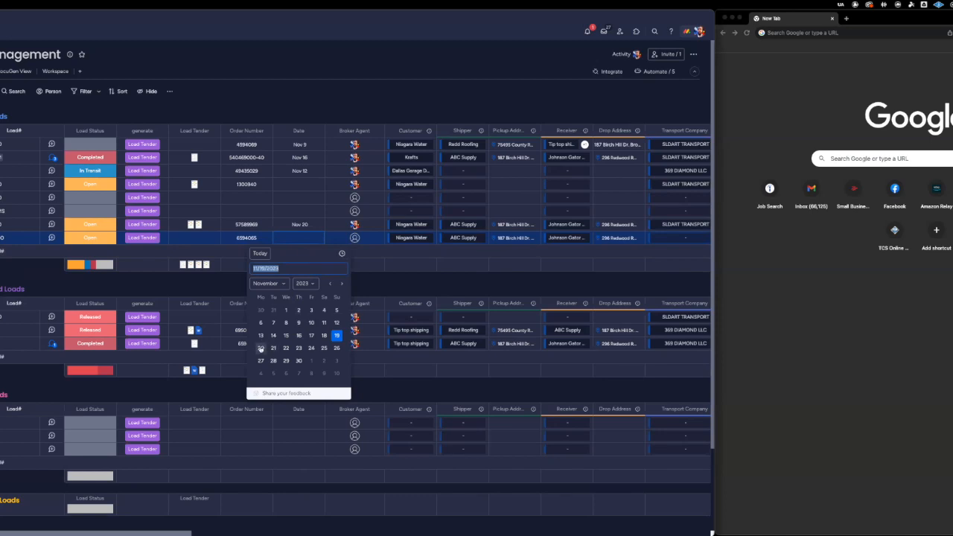
{"action": "left_click", "coordinate": [335, 339]}
{"action": "left_click", "coordinate": [359, 247]}
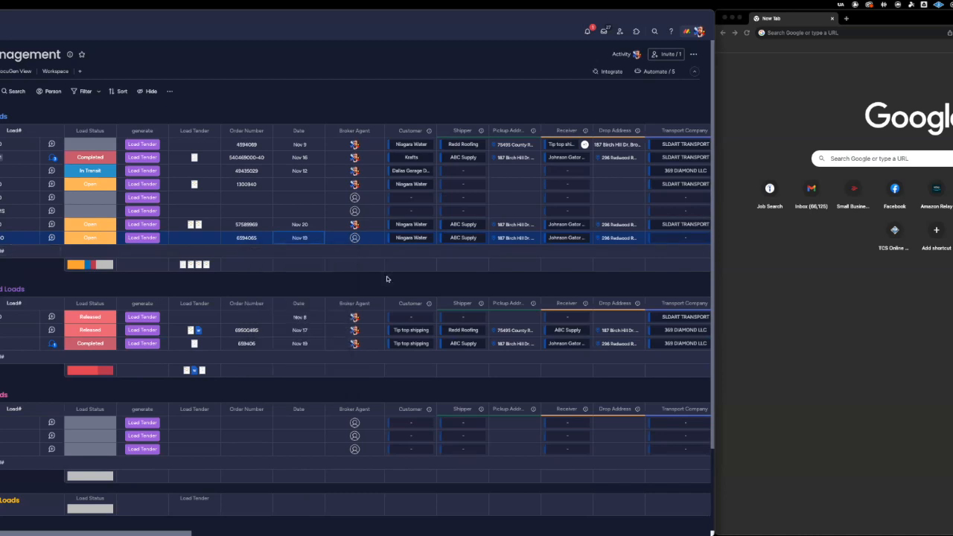
{"action": "left_click", "coordinate": [355, 239]}
{"action": "left_click", "coordinate": [320, 292]}
Connect SLDART TRANSPORT as the Transport Company of the last load in Active Loads.
{"action": "scroll", "coordinate": [428, 240], "scroll_direction": "right", "scroll_amount": 10}
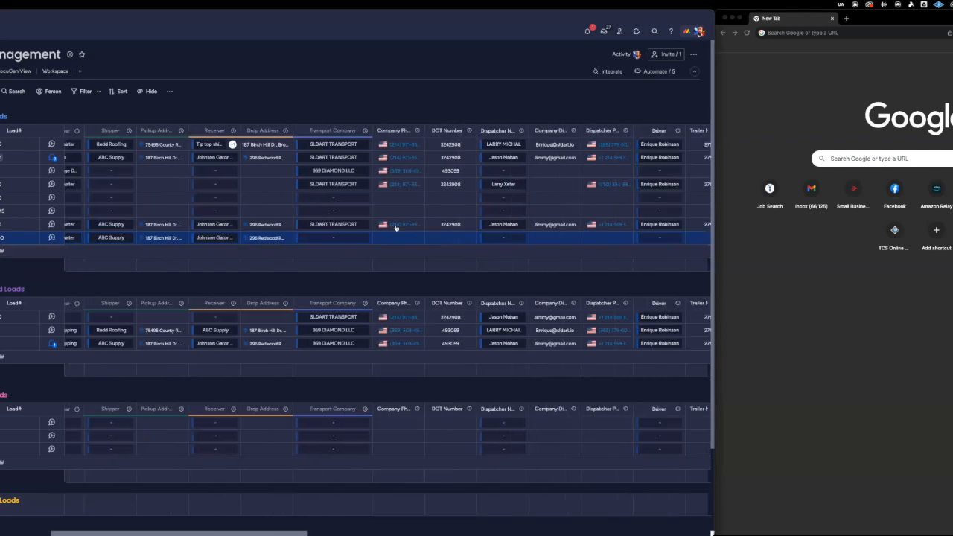
{"action": "left_click", "coordinate": [301, 238]}
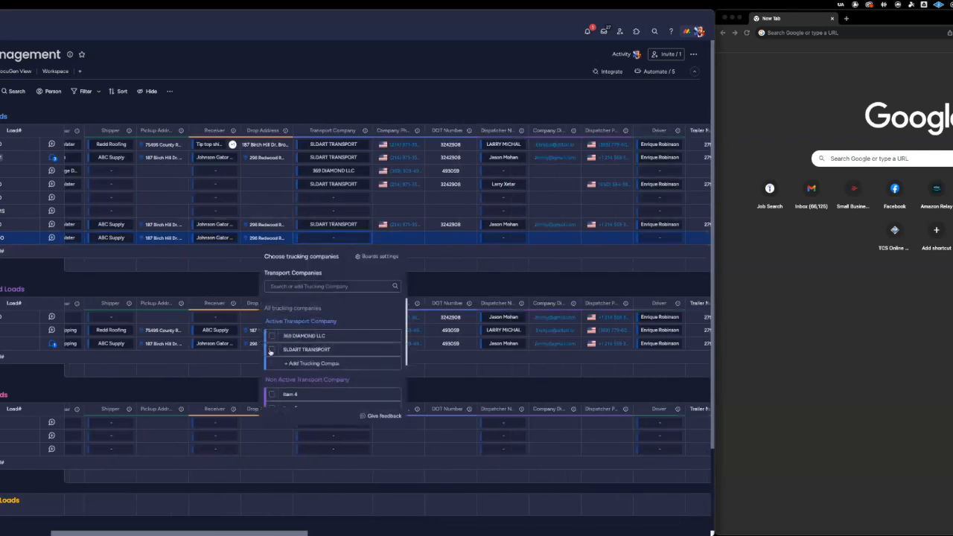
{"action": "left_click", "coordinate": [273, 350]}
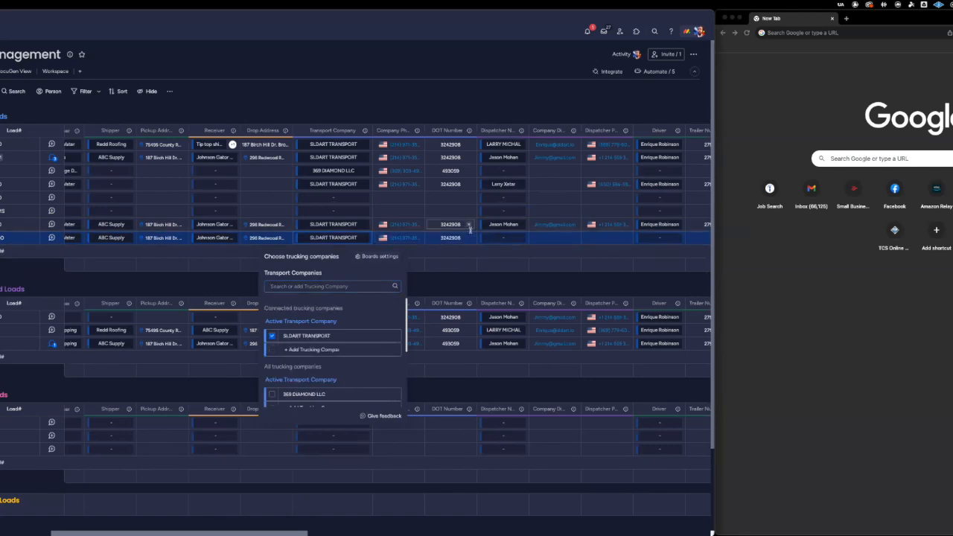
Connect the first contact of the Dispatcher group as the load's dispatcher and the second active driver as its driver.
{"action": "left_click", "coordinate": [499, 239]}
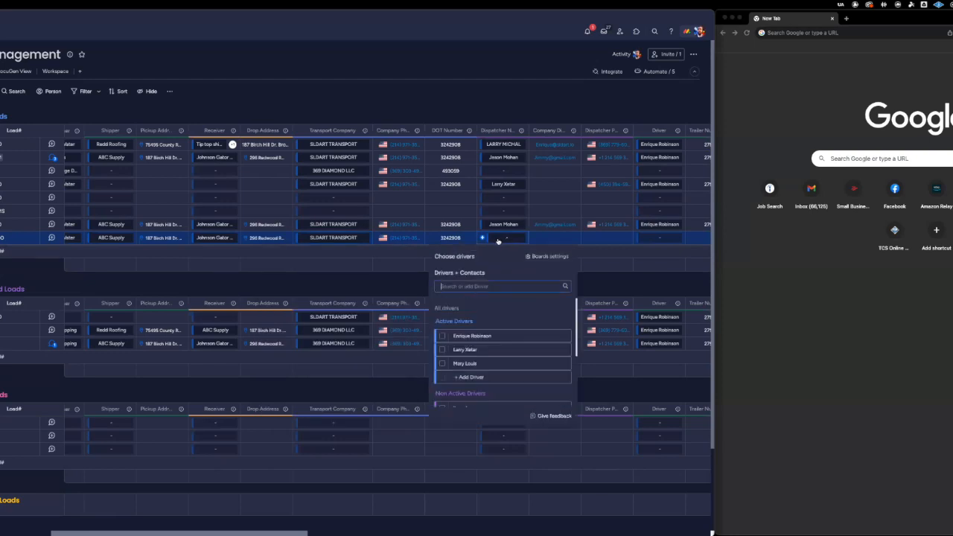
{"action": "scroll", "coordinate": [458, 339], "scroll_direction": "down", "scroll_amount": 3}
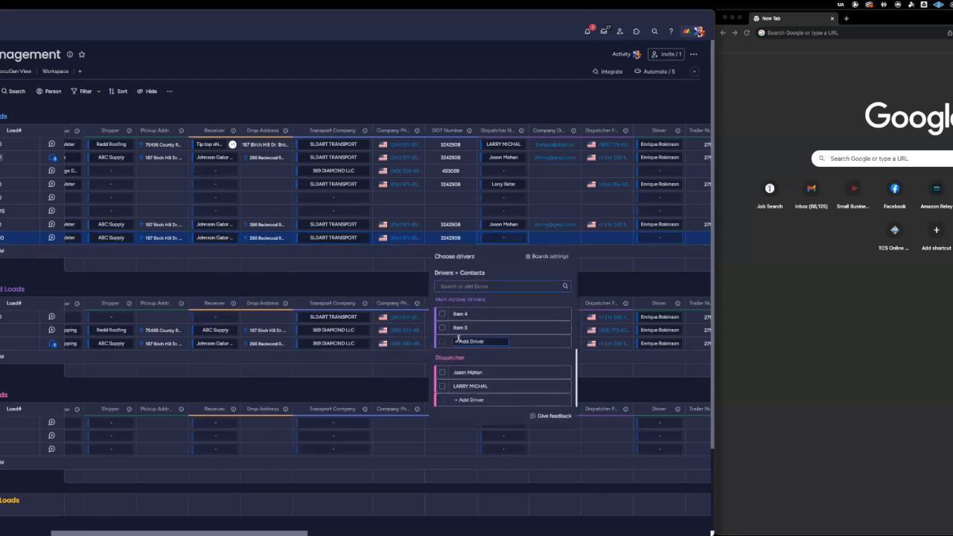
{"action": "left_click", "coordinate": [441, 374]}
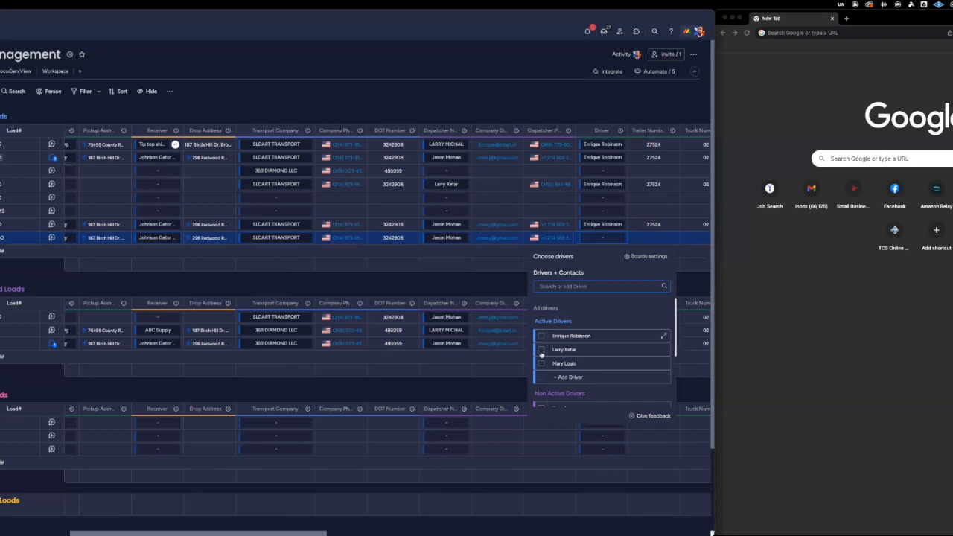
{"action": "left_click", "coordinate": [541, 350]}
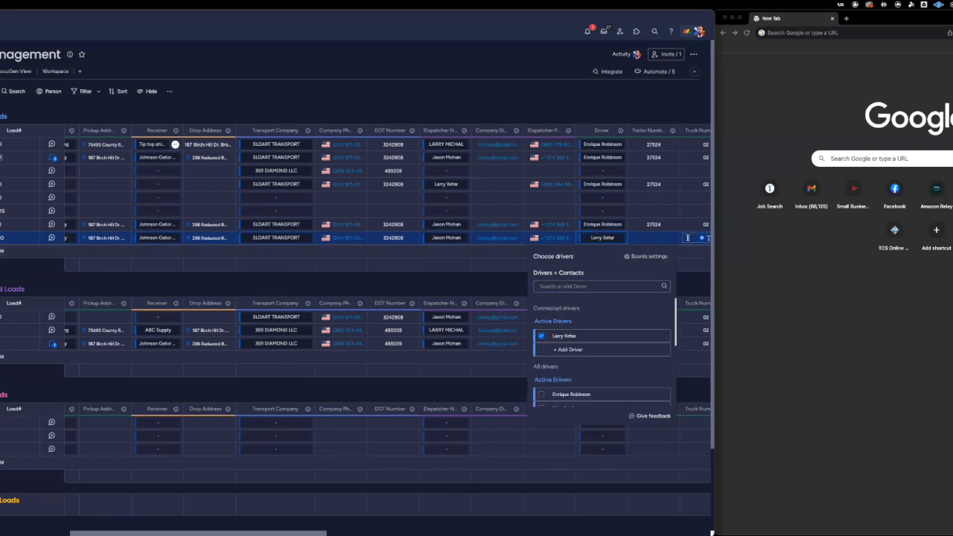
Set the load's Trailer Number to 594060.
{"action": "scroll", "coordinate": [688, 238], "scroll_direction": "right", "scroll_amount": 3}
{"action": "scroll", "coordinate": [689, 239], "scroll_direction": "right", "scroll_amount": 3}
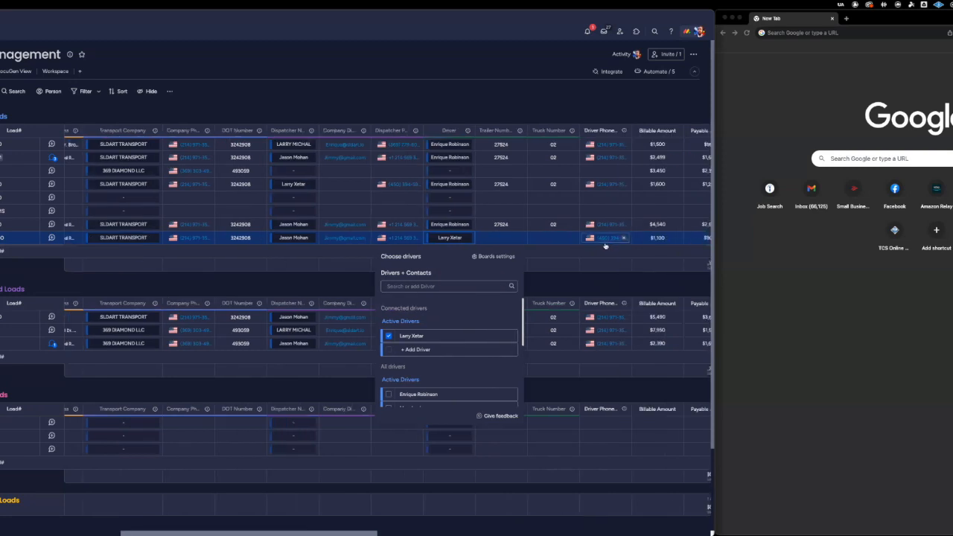
{"action": "left_click", "coordinate": [510, 237]}
{"action": "left_click", "coordinate": [510, 237]}
{"action": "type", "text": "594060"}
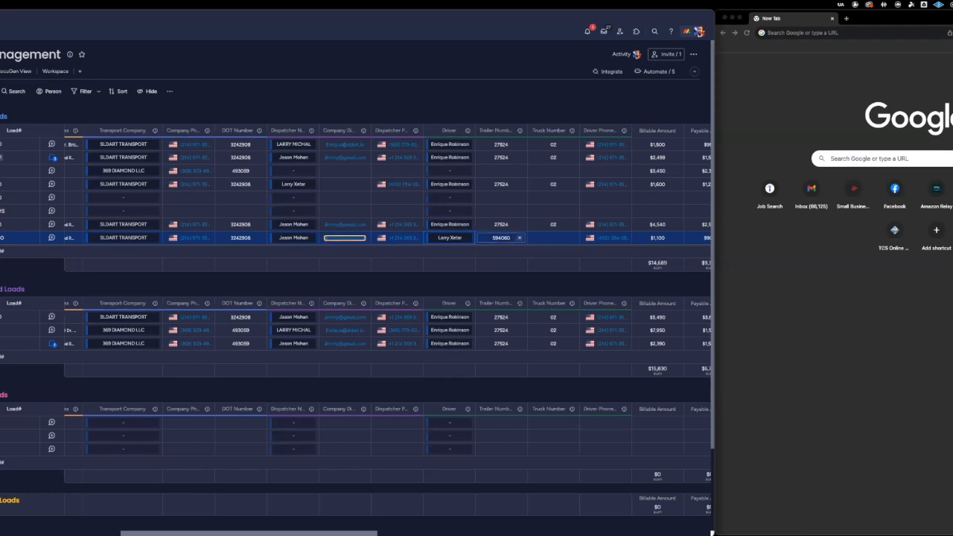
Set the load's Truck Number to 1239, checking it against the connected driver's contact card.
{"action": "left_click", "coordinate": [554, 237]}
{"action": "left_click", "coordinate": [555, 238]}
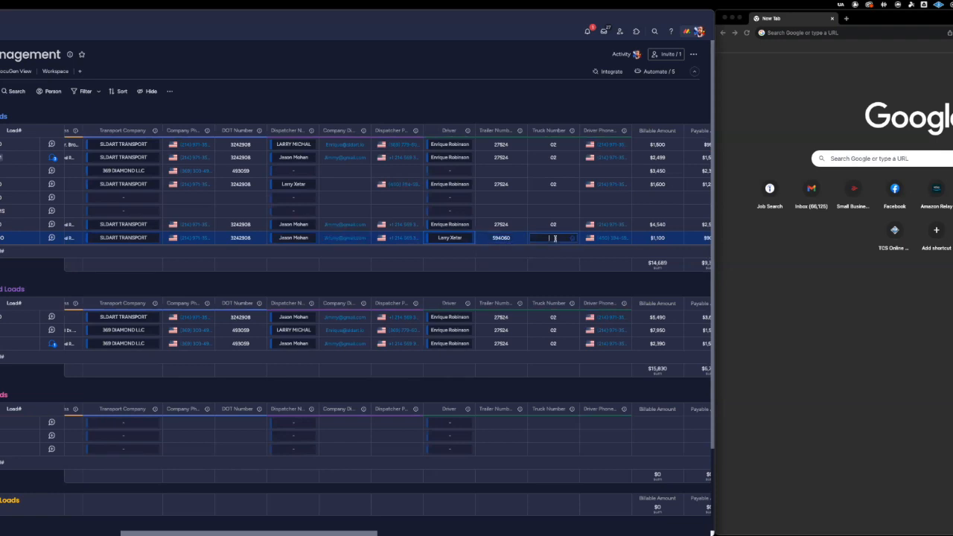
{"action": "type", "text": "1233"}
{"action": "key", "text": "Return"}
{"action": "left_click", "coordinate": [452, 238]}
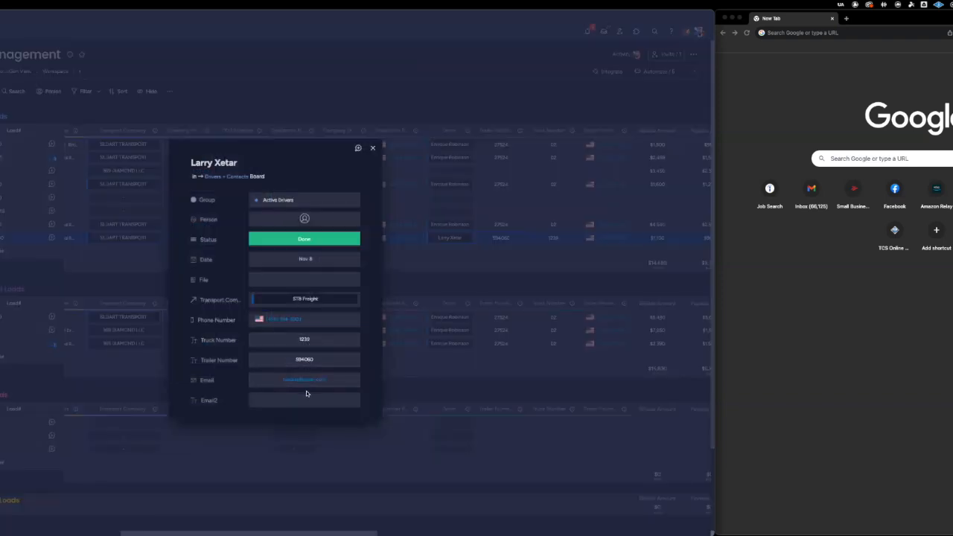
{"action": "left_click", "coordinate": [555, 283]}
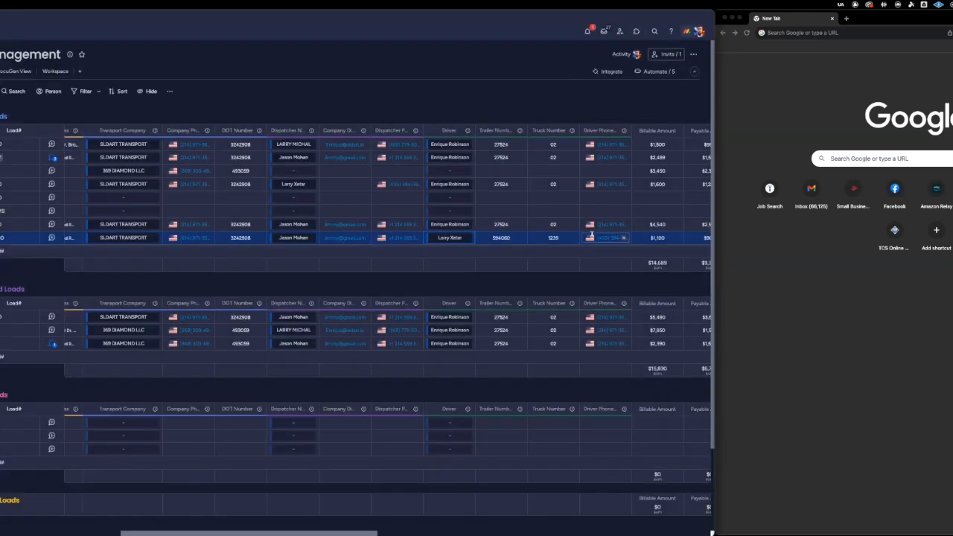
Check the load's amounts and assignments, and generate its Load Tender document.
{"action": "scroll", "coordinate": [602, 233], "scroll_direction": "right", "scroll_amount": 3}
{"action": "scroll", "coordinate": [601, 233], "scroll_direction": "right", "scroll_amount": 2}
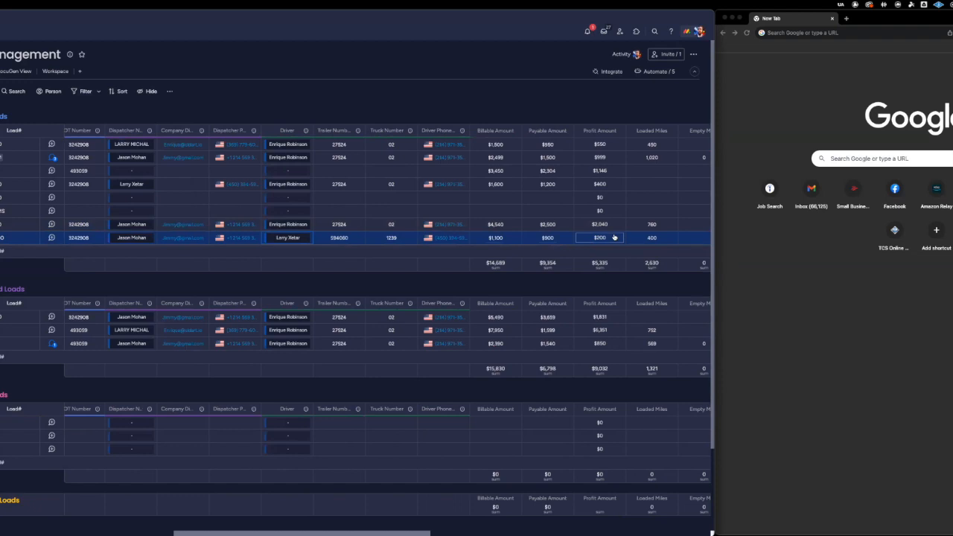
{"action": "scroll", "coordinate": [614, 237], "scroll_direction": "left", "scroll_amount": 3}
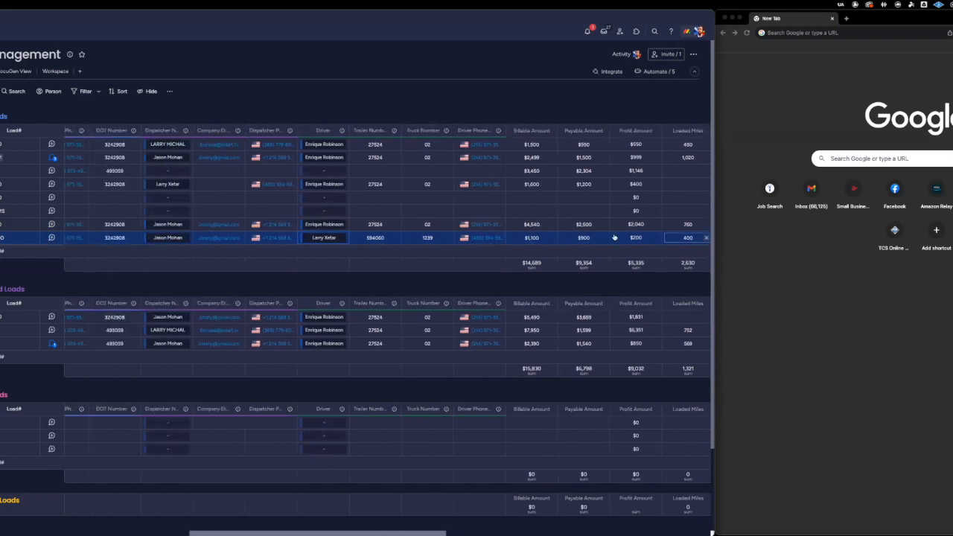
{"action": "scroll", "coordinate": [615, 237], "scroll_direction": "left", "scroll_amount": 5}
{"action": "scroll", "coordinate": [614, 237], "scroll_direction": "right", "scroll_amount": 7}
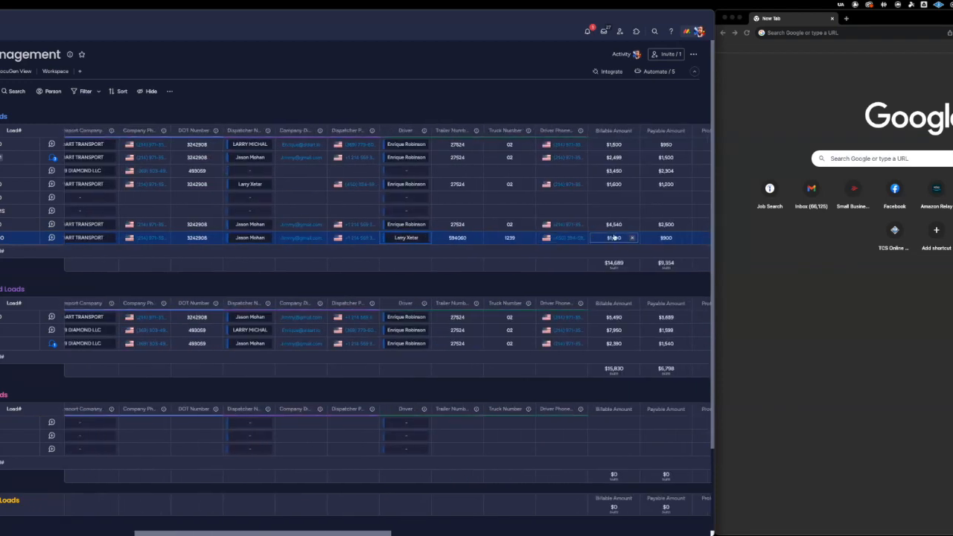
{"action": "scroll", "coordinate": [613, 235], "scroll_direction": "left", "scroll_amount": 9}
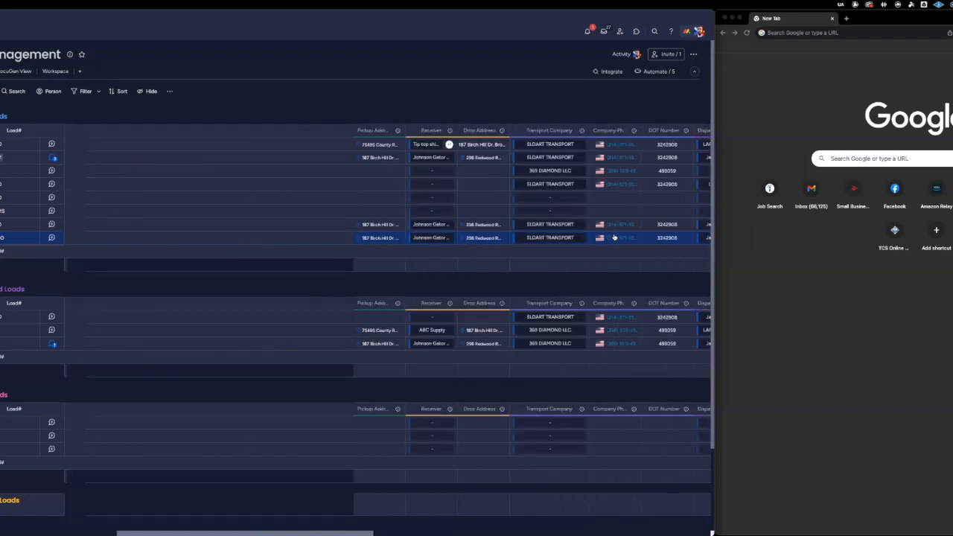
{"action": "left_click", "coordinate": [147, 238]}
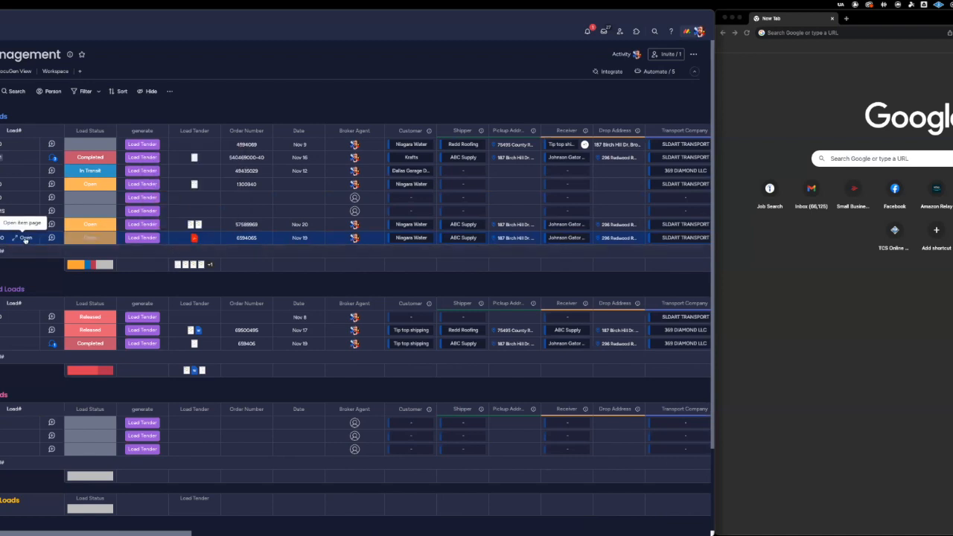
Open the load's item card and read through both pages of its Load Tender PDF, closing the preview when done.
{"action": "left_click", "coordinate": [25, 238]}
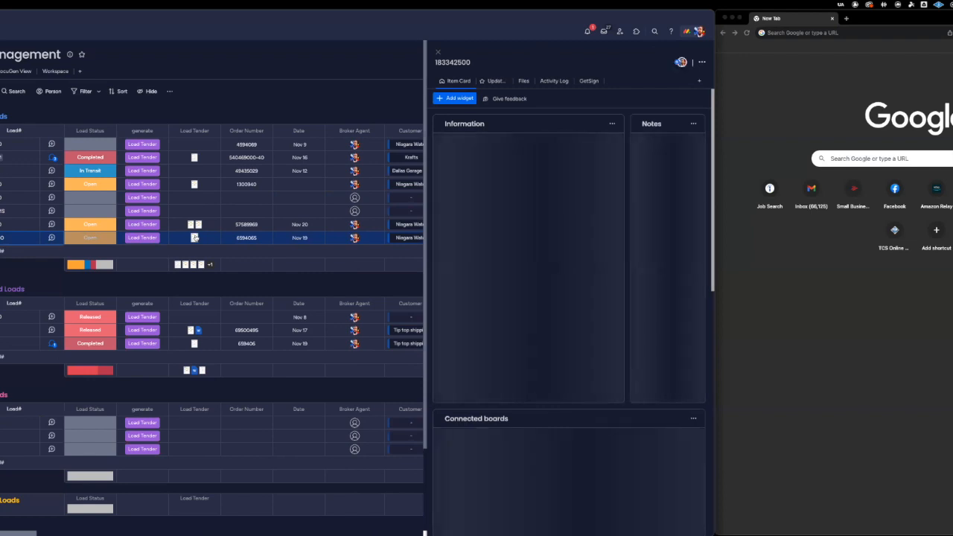
{"action": "left_click", "coordinate": [195, 237]}
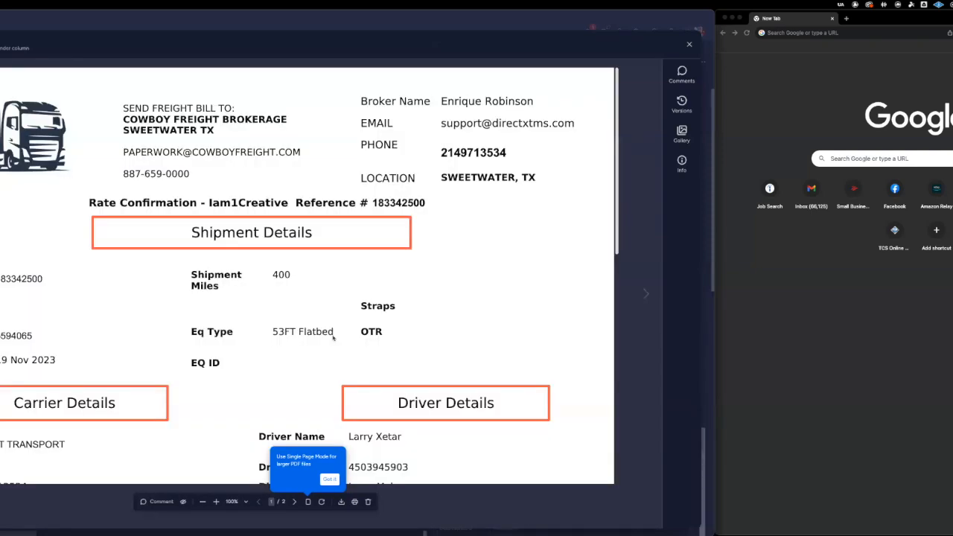
{"action": "scroll", "coordinate": [332, 337], "scroll_direction": "down", "scroll_amount": 5}
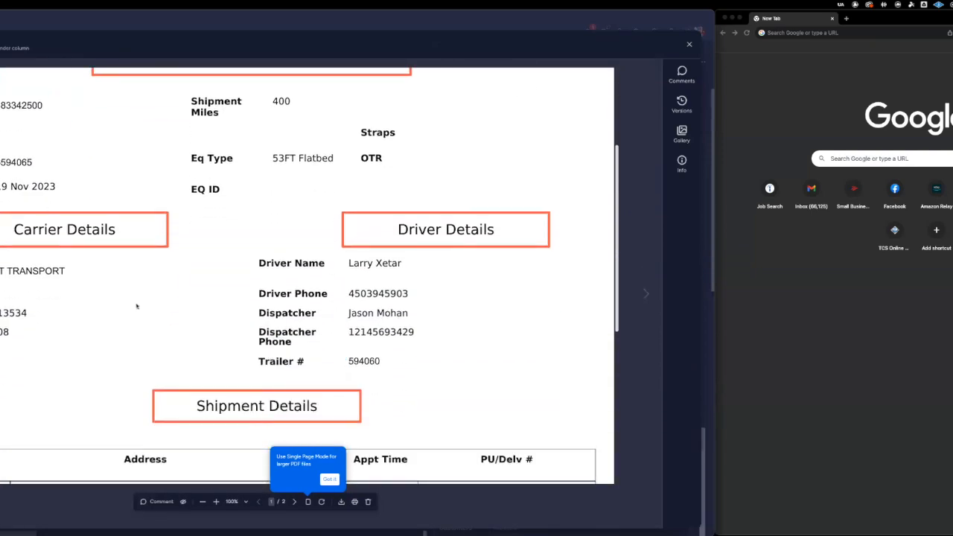
{"action": "scroll", "coordinate": [274, 296], "scroll_direction": "down", "scroll_amount": 7}
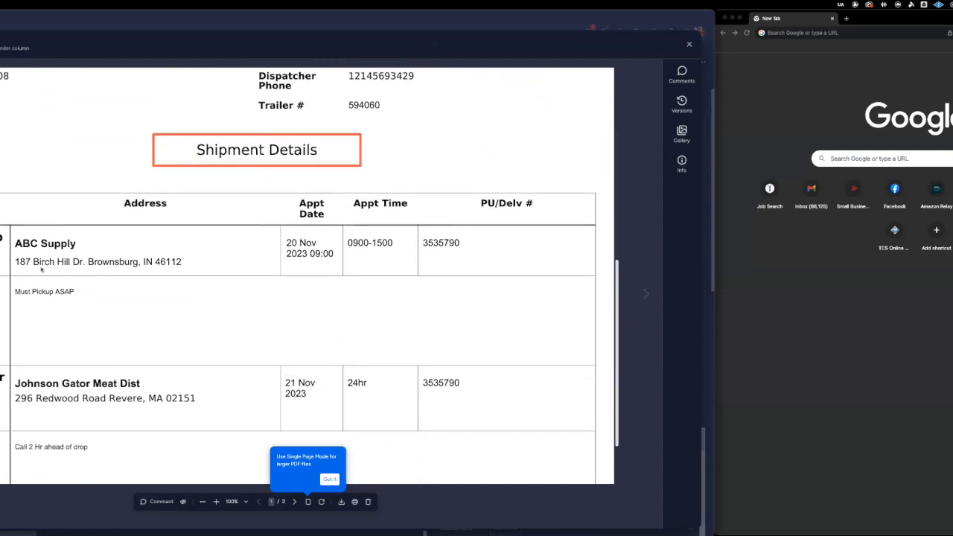
{"action": "scroll", "coordinate": [93, 356], "scroll_direction": "down", "scroll_amount": 2}
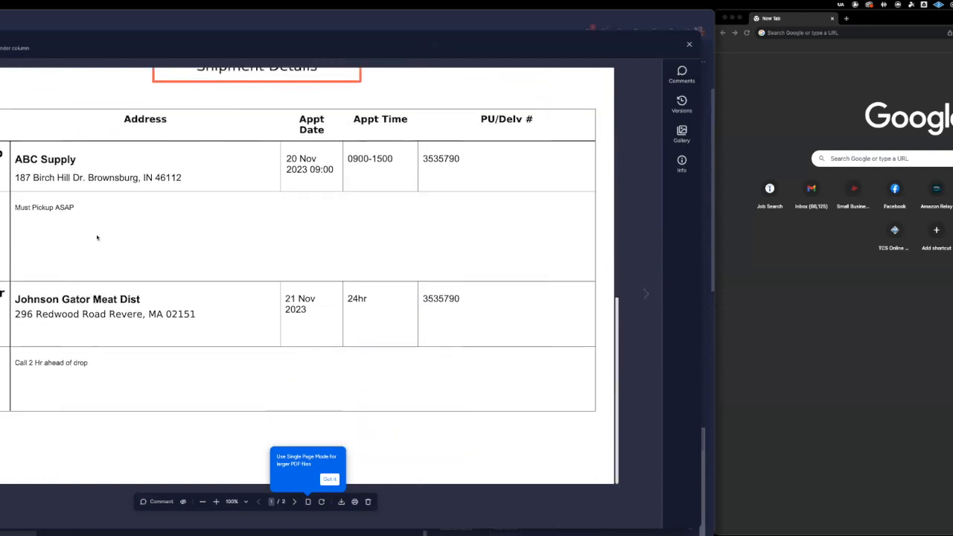
{"action": "left_click", "coordinate": [295, 506]}
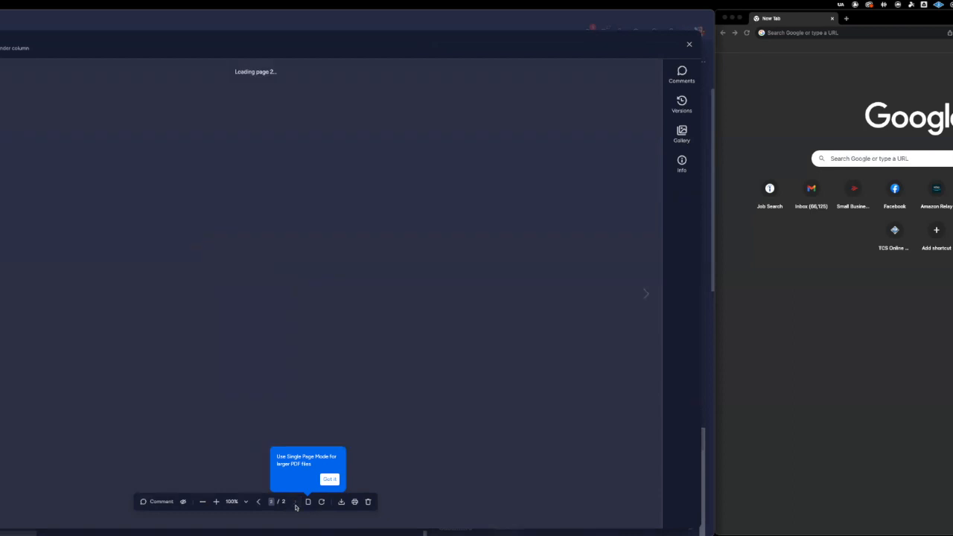
{"action": "scroll", "coordinate": [257, 304], "scroll_direction": "down", "scroll_amount": 2}
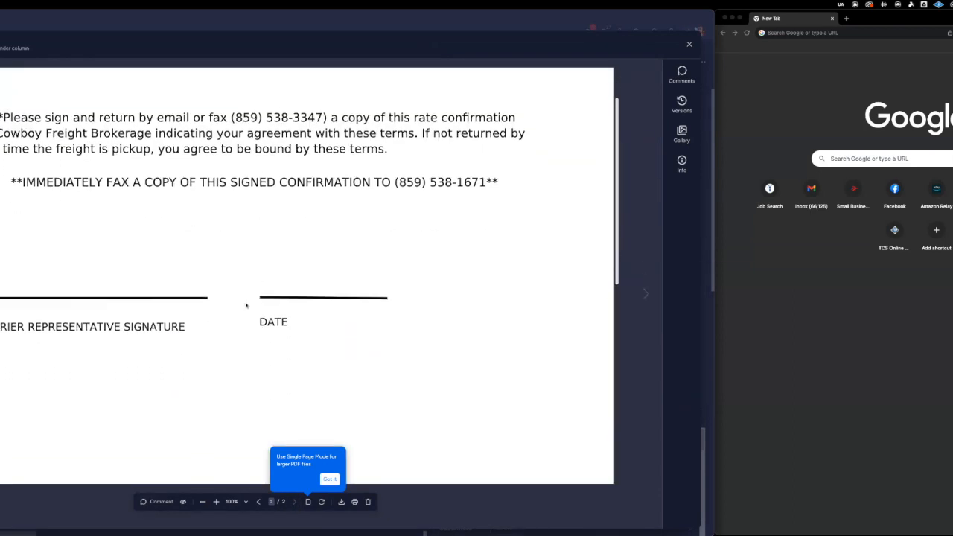
{"action": "left_click", "coordinate": [689, 46]}
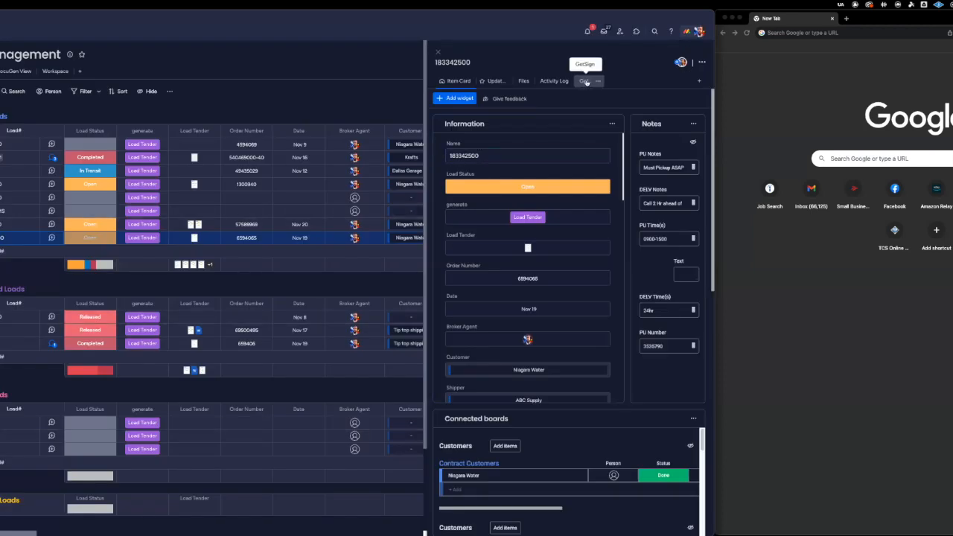
Open the load's GetSign view, leave its column mapping settings as they are, and start preparing Load Tender.pdf for signing.
{"action": "scroll", "coordinate": [595, 216], "scroll_direction": "down", "scroll_amount": 10}
{"action": "scroll", "coordinate": [600, 216], "scroll_direction": "down", "scroll_amount": 10}
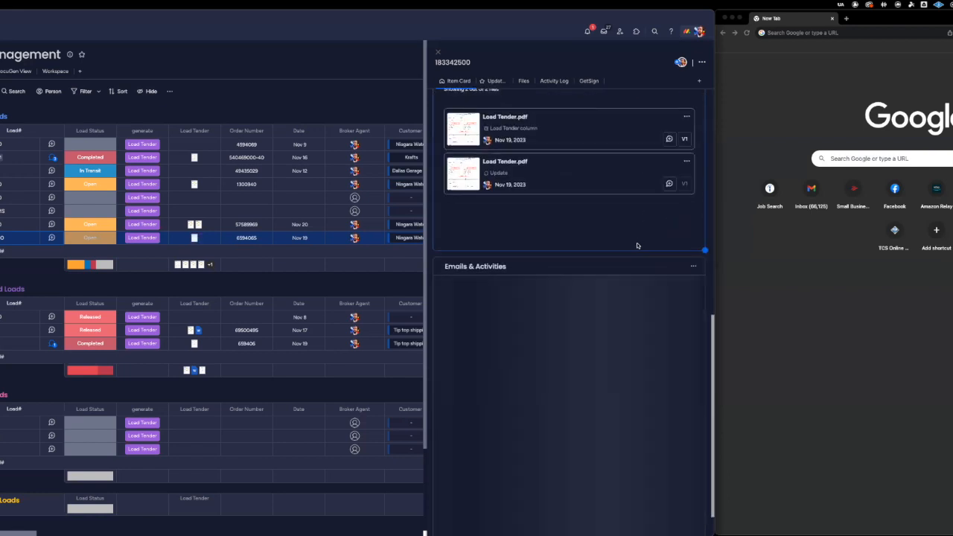
{"action": "scroll", "coordinate": [636, 245], "scroll_direction": "down", "scroll_amount": 2}
{"action": "scroll", "coordinate": [637, 246], "scroll_direction": "up", "scroll_amount": 4}
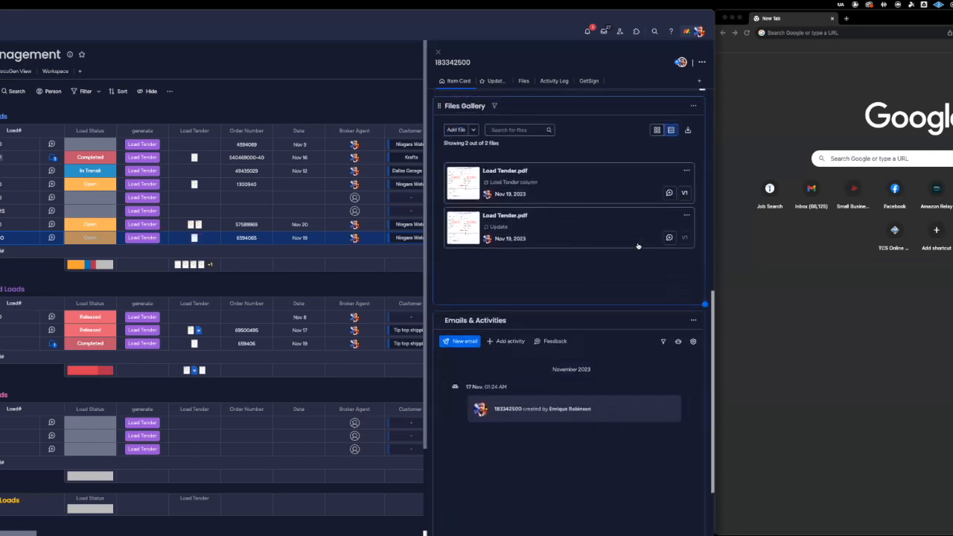
{"action": "scroll", "coordinate": [637, 245], "scroll_direction": "up", "scroll_amount": 10}
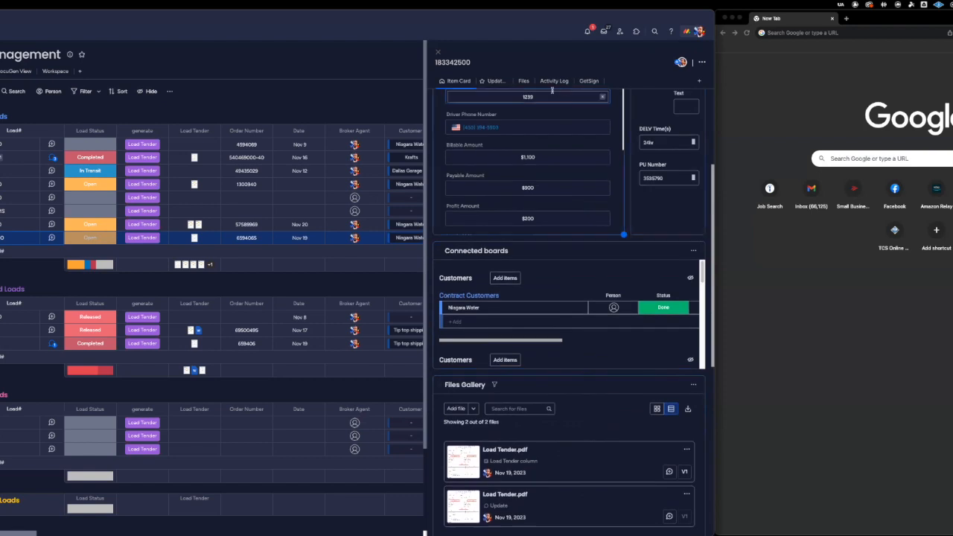
{"action": "left_click", "coordinate": [583, 82]}
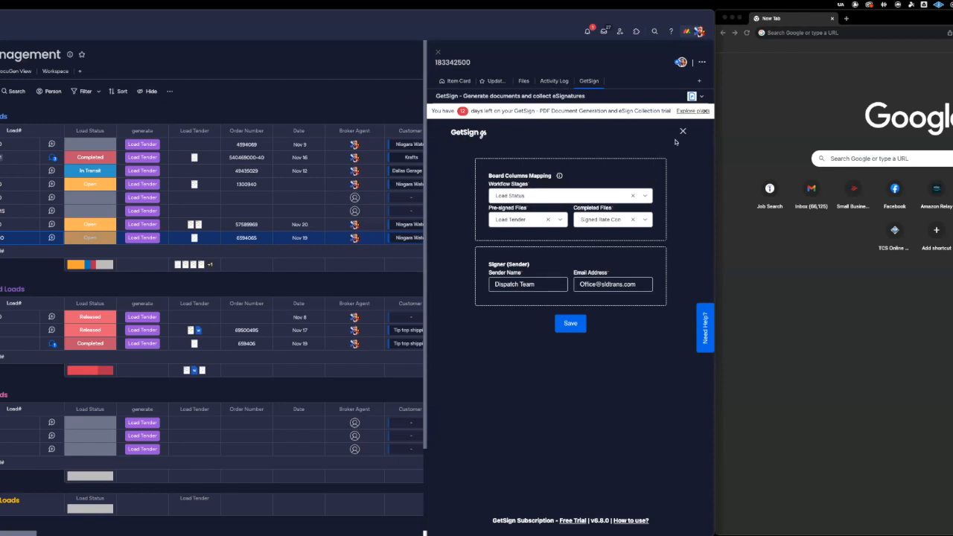
{"action": "left_click", "coordinate": [682, 131]}
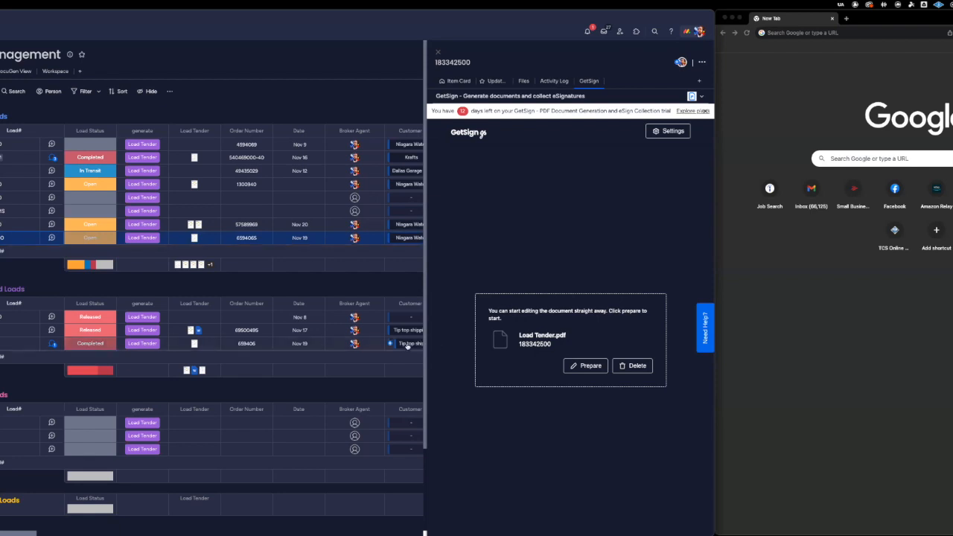
{"action": "left_click", "coordinate": [588, 365]}
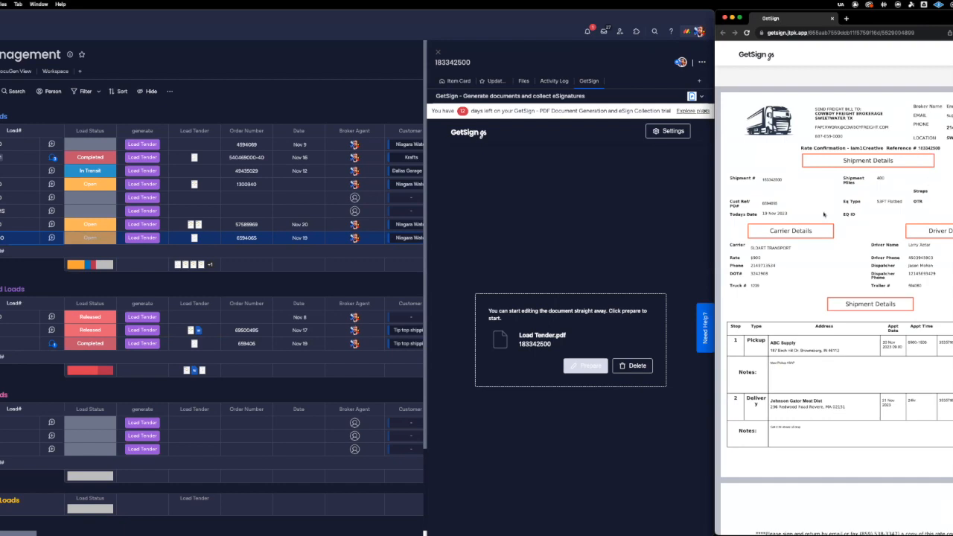
Place a Signature field on the carrier representative signature line and a date field on the DATE line of page 2.
{"action": "scroll", "coordinate": [823, 214], "scroll_direction": "down", "scroll_amount": 5}
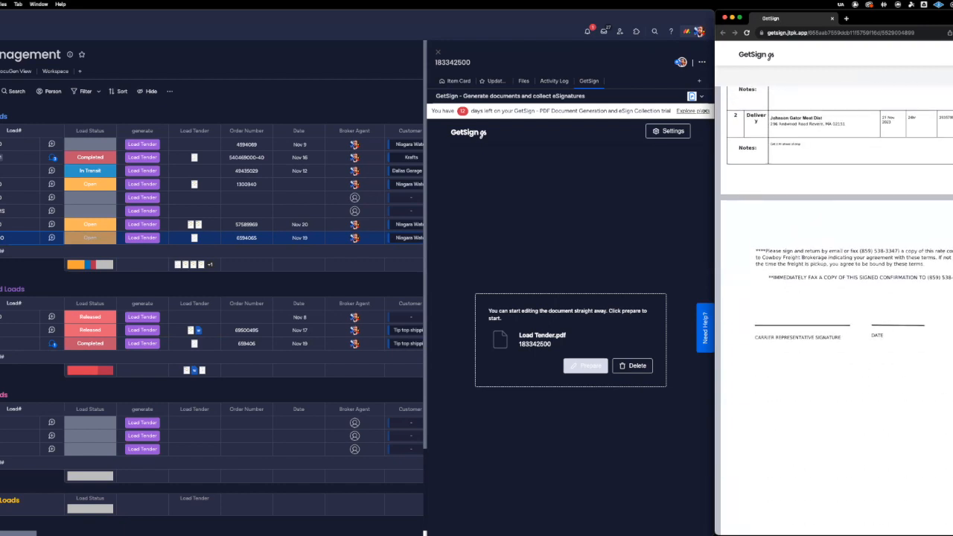
{"action": "mouse_move", "coordinate": [858, 253]}
{"action": "left_mouse_down"}
{"action": "mouse_move", "coordinate": [792, 316]}
{"action": "mouse_move", "coordinate": [778, 315]}
{"action": "left_mouse_up"}
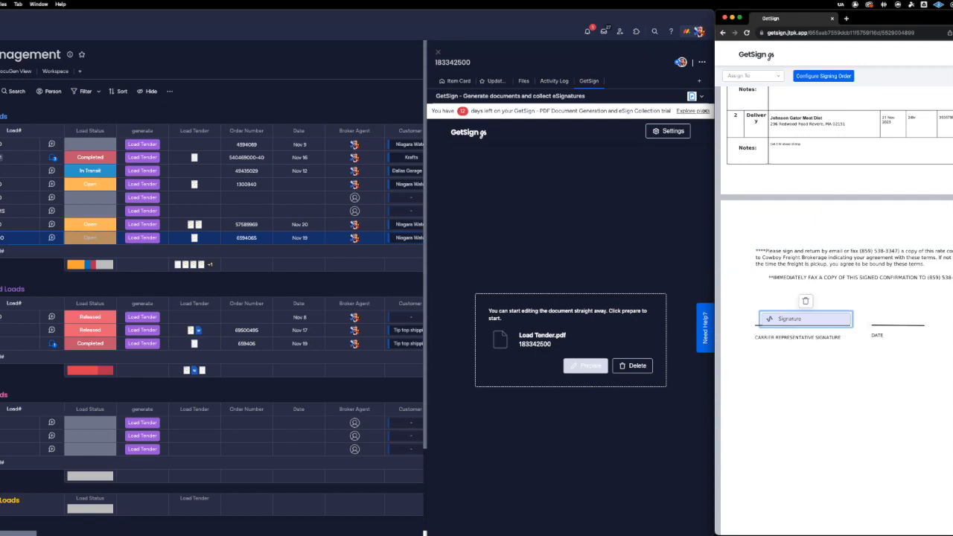
{"action": "left_click_drag", "start_coordinate": [952, 350], "coordinate": [915, 317]}
Assign the carrier's Signature field to the Get Sign Email column.
{"action": "scroll", "coordinate": [912, 251], "scroll_direction": "up", "scroll_amount": 5}
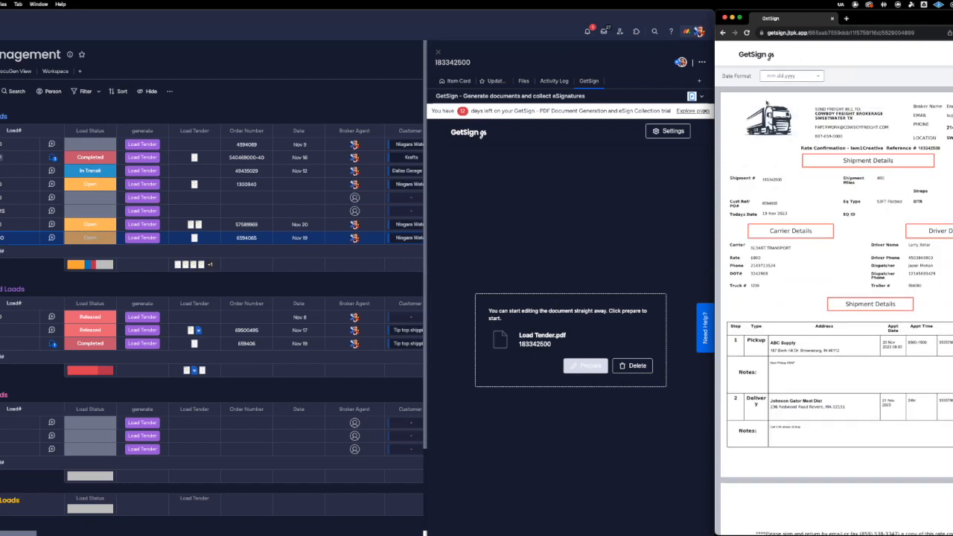
{"action": "scroll", "coordinate": [773, 469], "scroll_direction": "down", "scroll_amount": 5}
{"action": "left_click", "coordinate": [772, 467]}
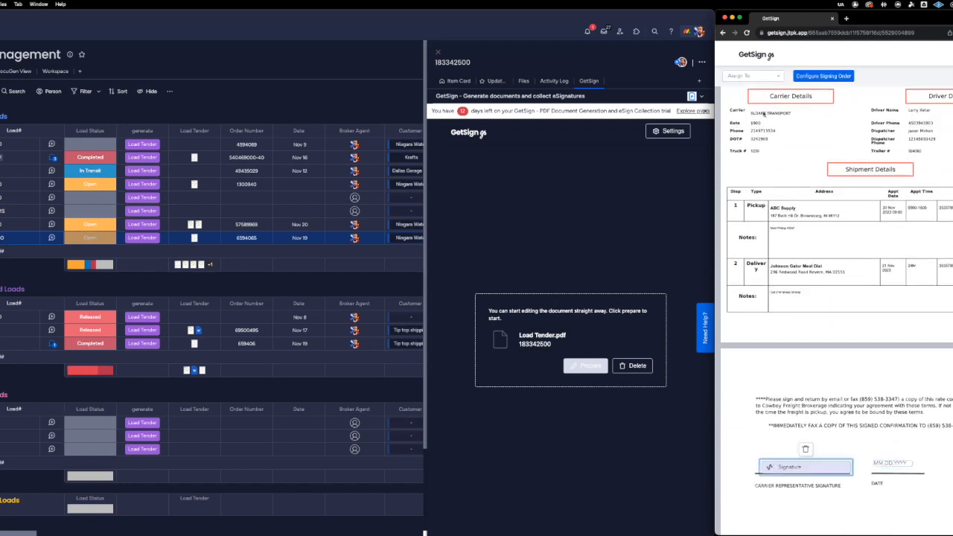
{"action": "left_click", "coordinate": [752, 76]}
{"action": "left_click", "coordinate": [750, 101]}
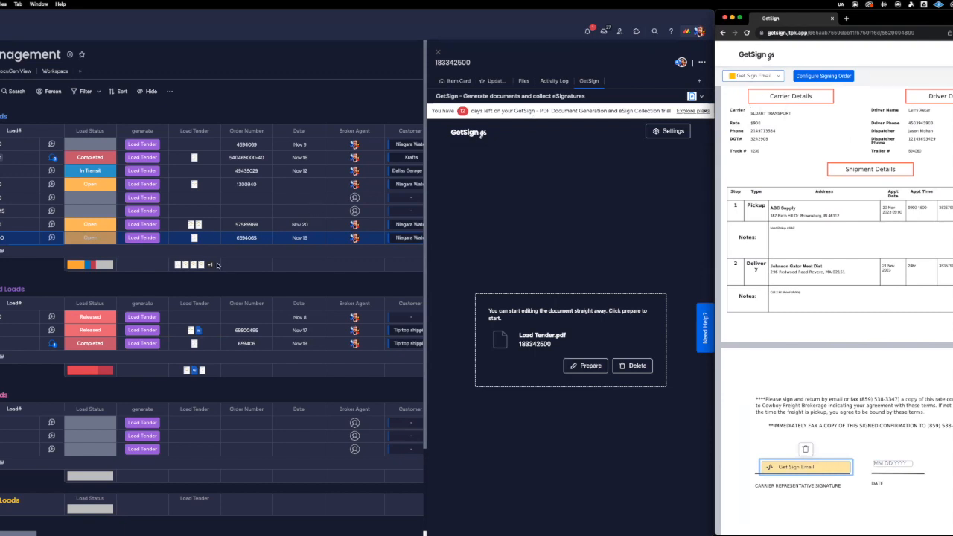
Copy the dispatcher's e-mail address from the load's company dispatcher column into its Get Sign Email cell.
{"action": "scroll", "coordinate": [217, 264], "scroll_direction": "right", "scroll_amount": 10}
{"action": "scroll", "coordinate": [217, 266], "scroll_direction": "right", "scroll_amount": 1}
{"action": "scroll", "coordinate": [217, 265], "scroll_direction": "left", "scroll_amount": 1}
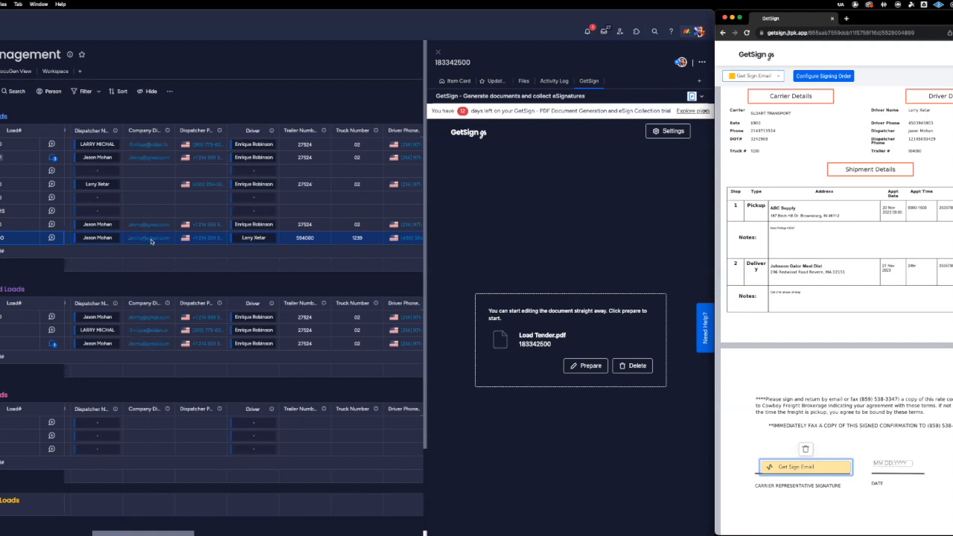
{"action": "left_click", "coordinate": [125, 238]}
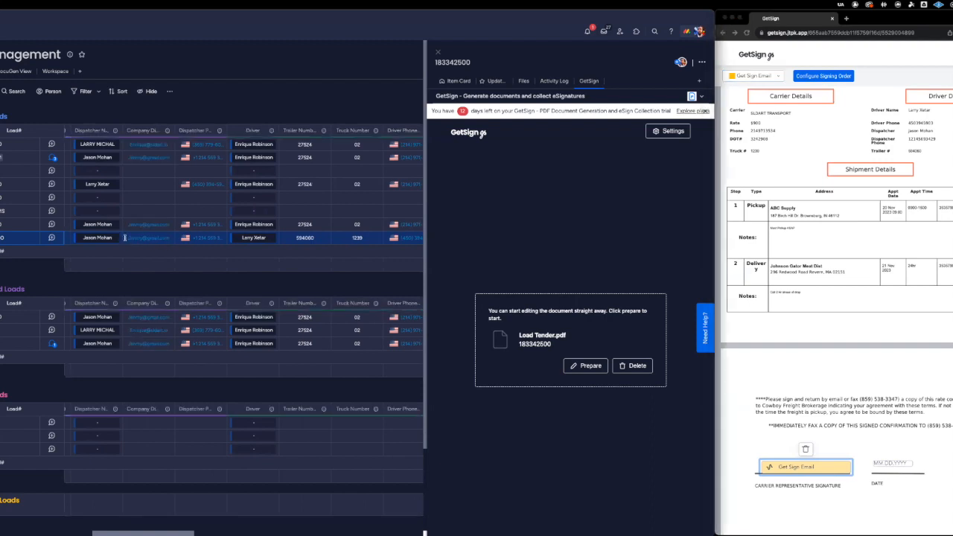
{"action": "left_click", "coordinate": [125, 238]}
{"action": "triple_click", "coordinate": [126, 237]}
{"action": "key", "text": "super+c"}
{"action": "scroll", "coordinate": [164, 238], "scroll_direction": "right", "scroll_amount": 10}
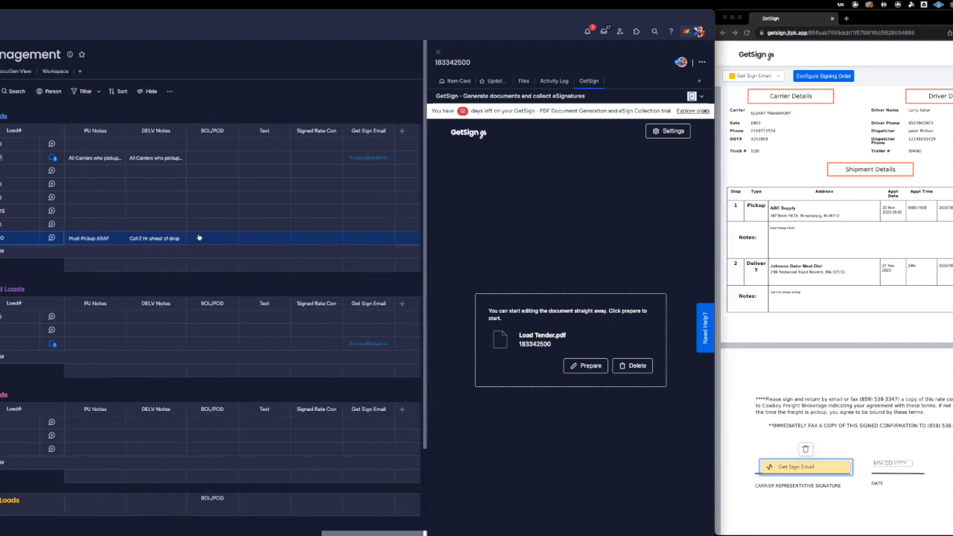
{"action": "left_click", "coordinate": [355, 239]}
{"action": "key", "text": "super+v"}
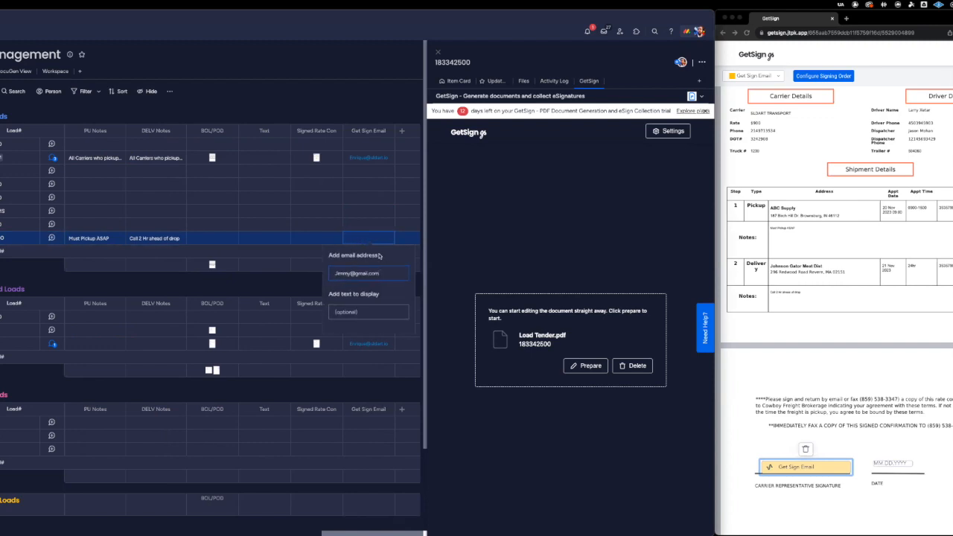
{"action": "key", "text": "Return"}
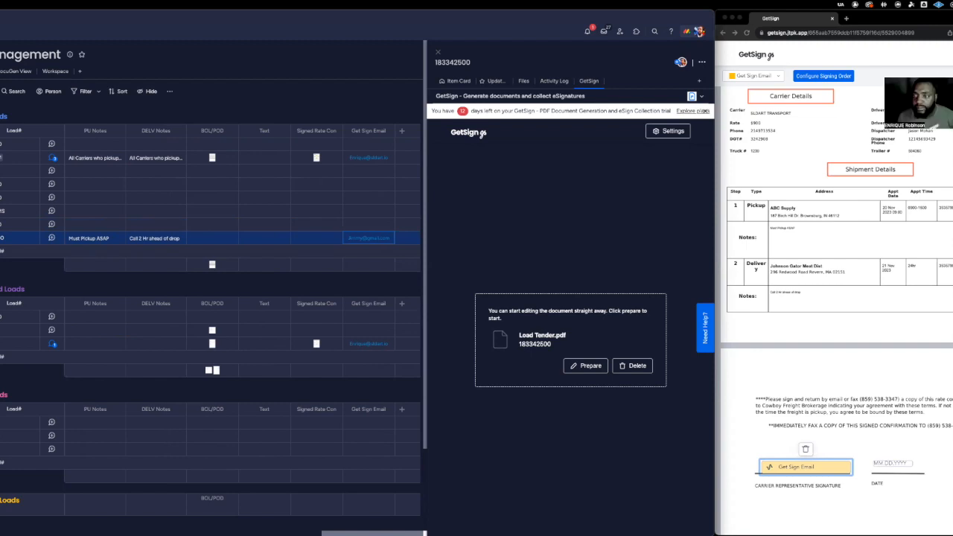
Finish preparing the Load Tender so it can be sent for signing, and open a blank browser window.
{"action": "left_click", "coordinate": [952, 76]}
{"action": "left_click", "coordinate": [952, 76]}
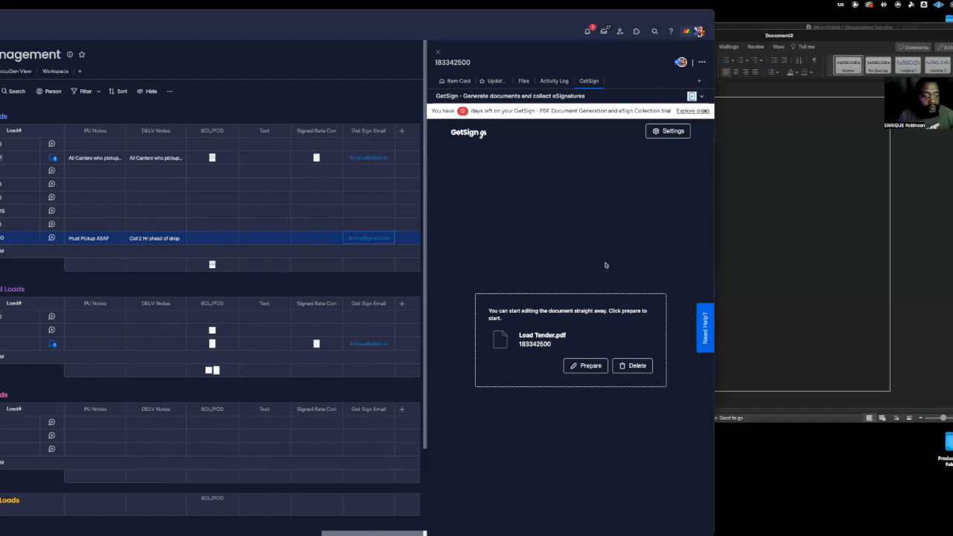
{"action": "left_click", "coordinate": [585, 366]}
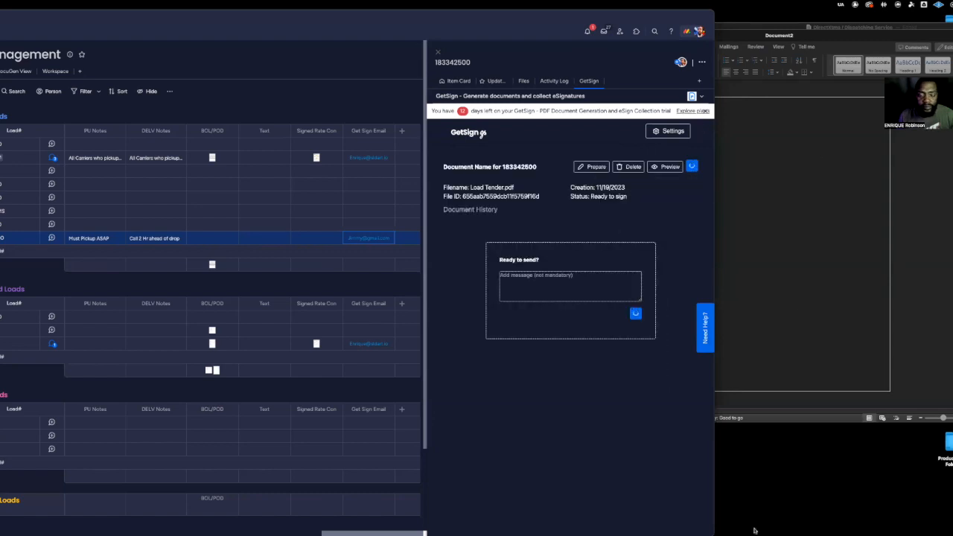
{"action": "mouse_move", "coordinate": [754, 530]}
{"action": "left_click", "coordinate": [90, 519]}
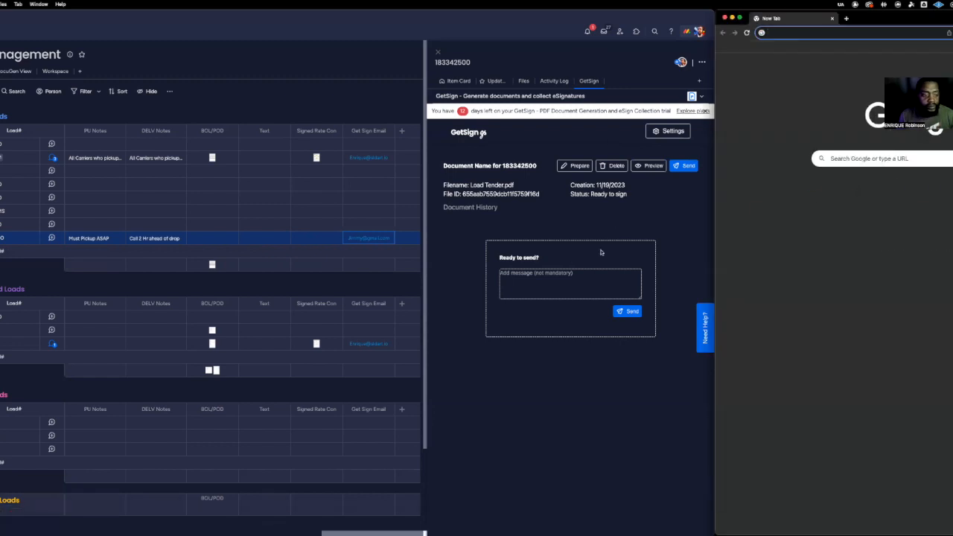
Replace the address in the load's Get Sign Email cell with the signer's e-mail address.
{"action": "left_click", "coordinate": [657, 207]}
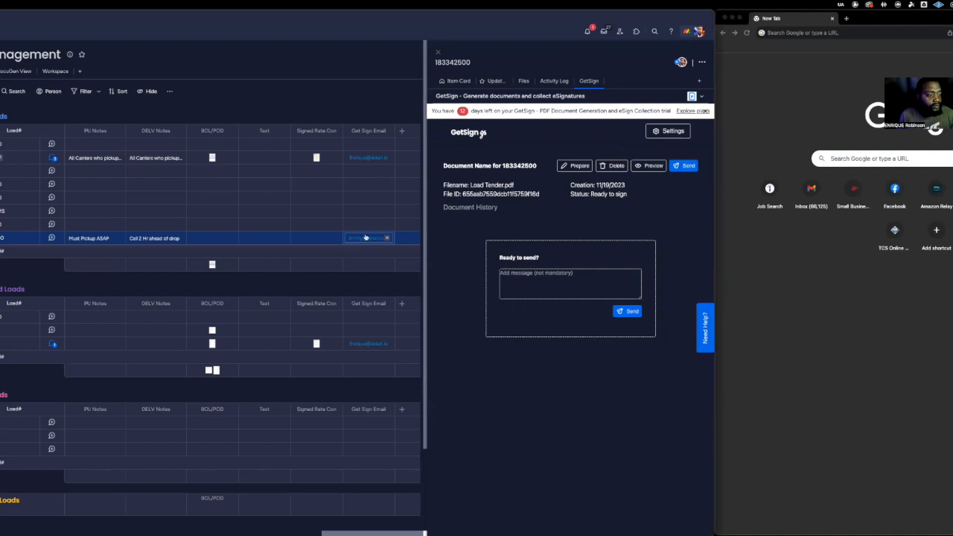
{"action": "left_click", "coordinate": [387, 238]}
{"action": "left_click", "coordinate": [362, 238]}
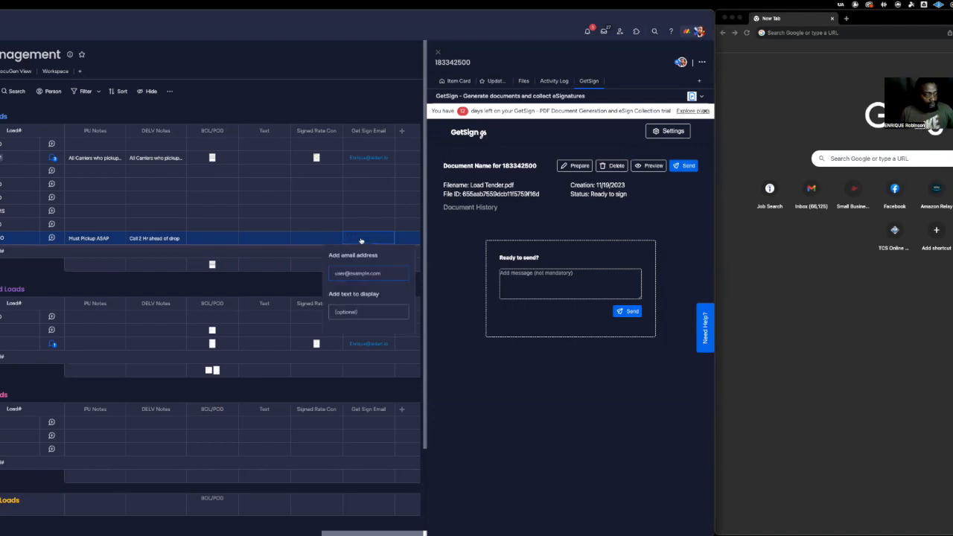
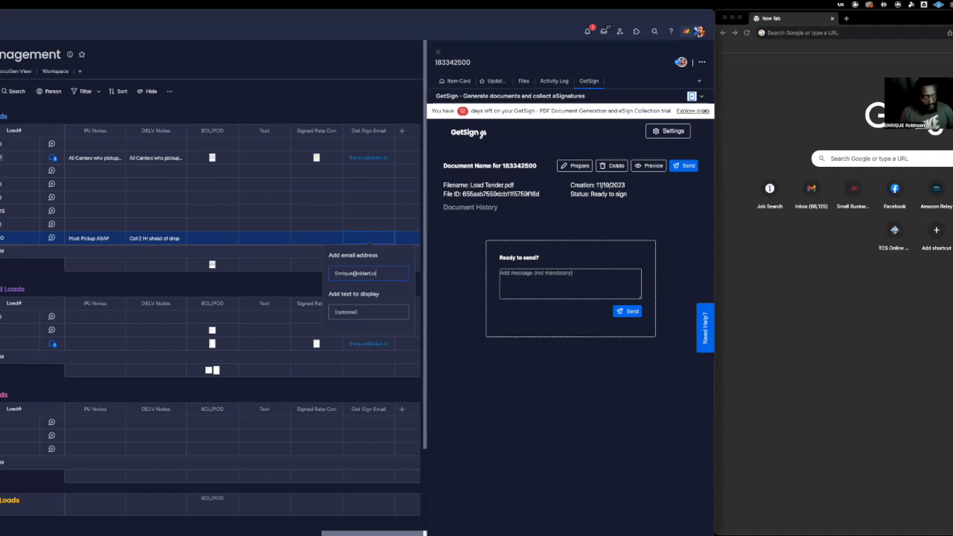
{"action": "key", "text": "Return"}
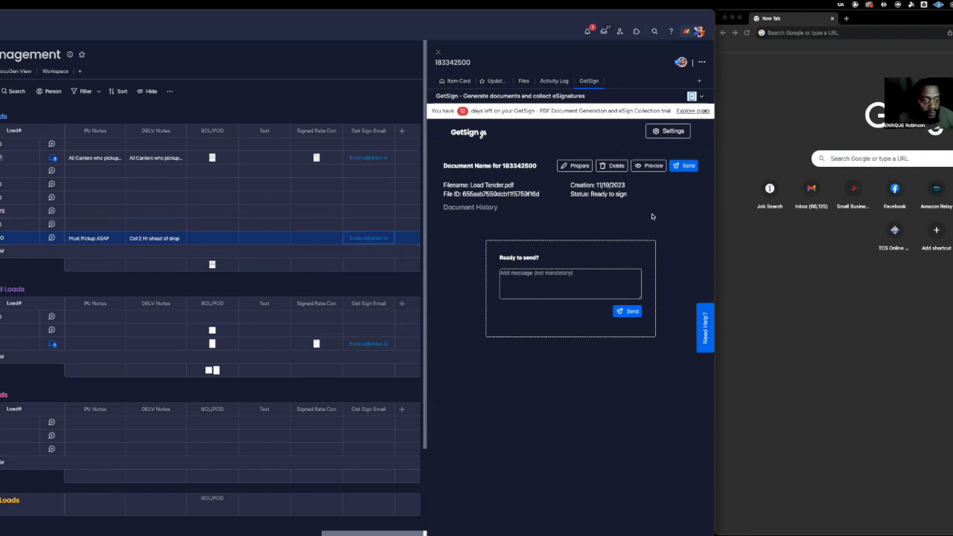
Preview and send the Load Tender for signature, and open gmail.com in the separate browser window.
{"action": "left_click", "coordinate": [651, 165]}
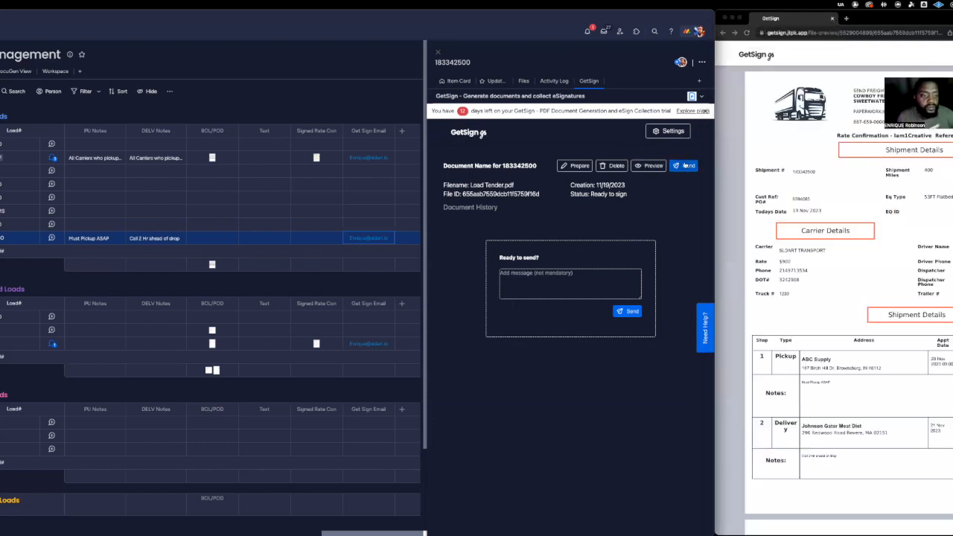
{"action": "left_click", "coordinate": [684, 167]}
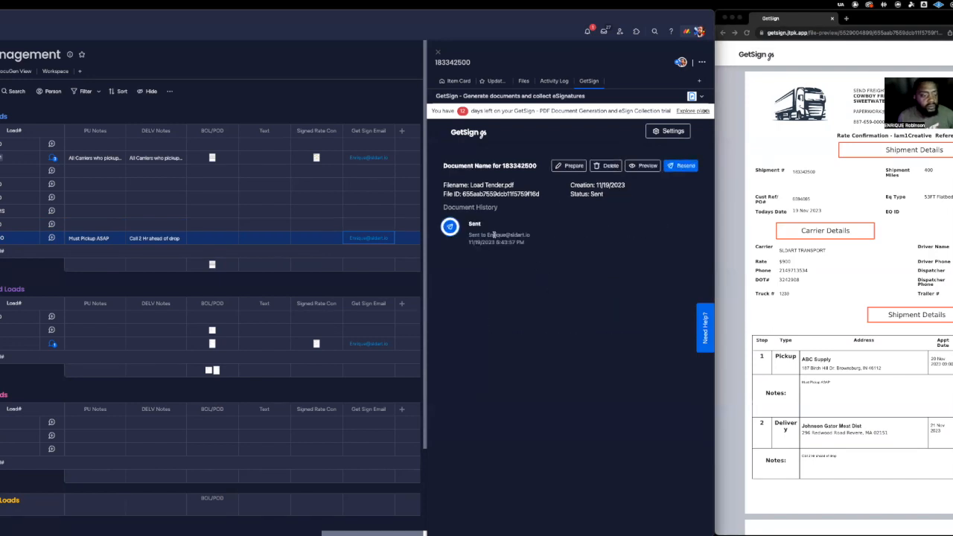
{"action": "left_click", "coordinate": [818, 32]}
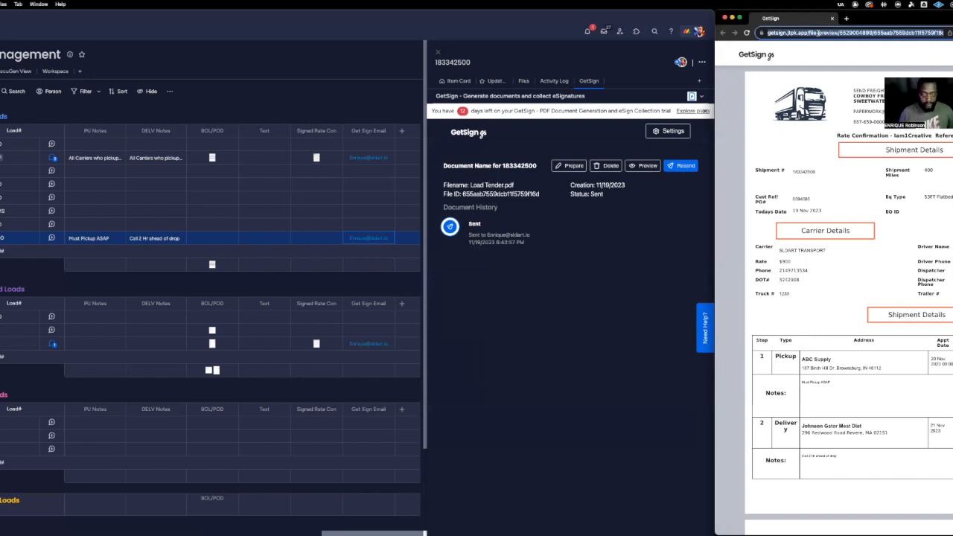
{"action": "type", "text": "gmail.com"}
{"action": "key", "text": "Return"}
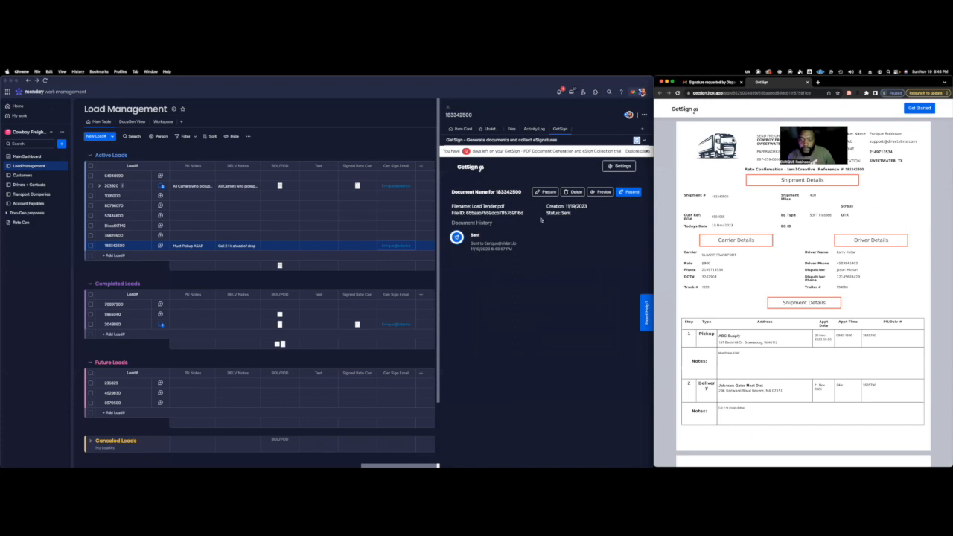
Fill the carrier representative signature field on page 2 with a typed signature of the signer's full name.
{"action": "scroll", "coordinate": [708, 207], "scroll_direction": "down", "scroll_amount": 7}
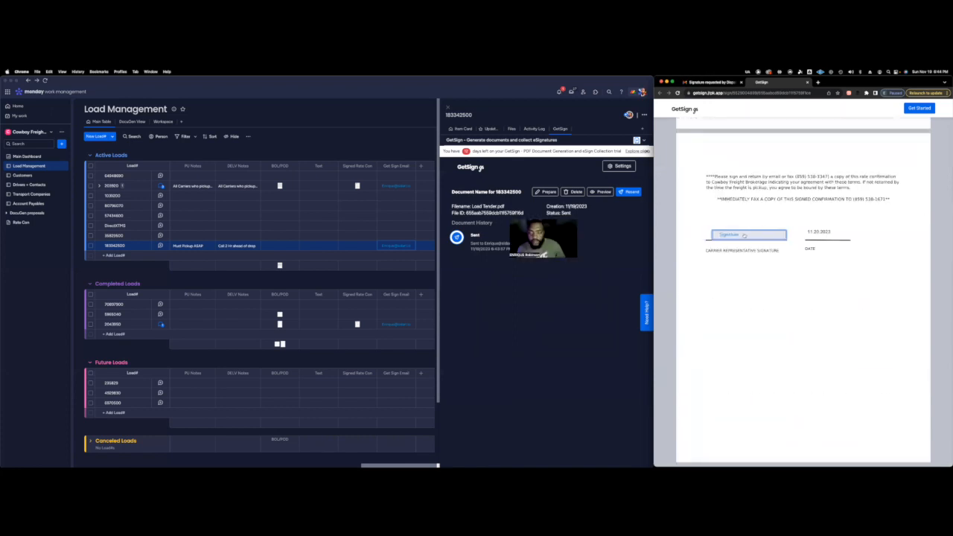
{"action": "left_click", "coordinate": [744, 235]}
{"action": "left_click", "coordinate": [769, 255]}
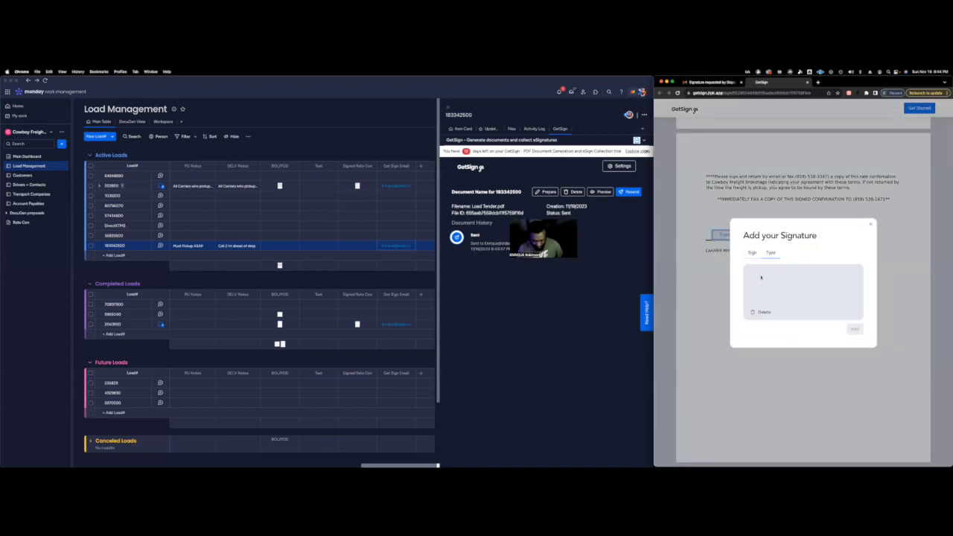
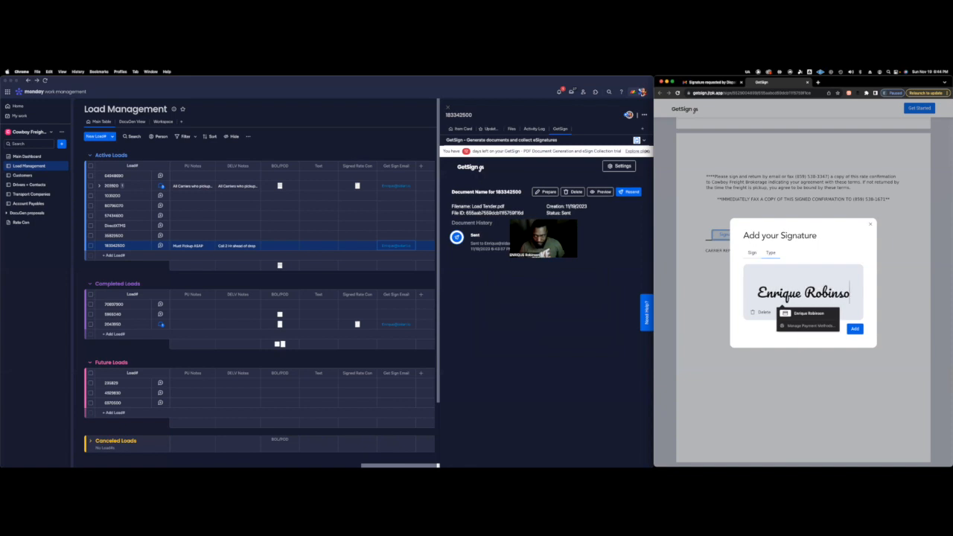
{"action": "left_click", "coordinate": [807, 313]}
{"action": "left_click", "coordinate": [854, 328]}
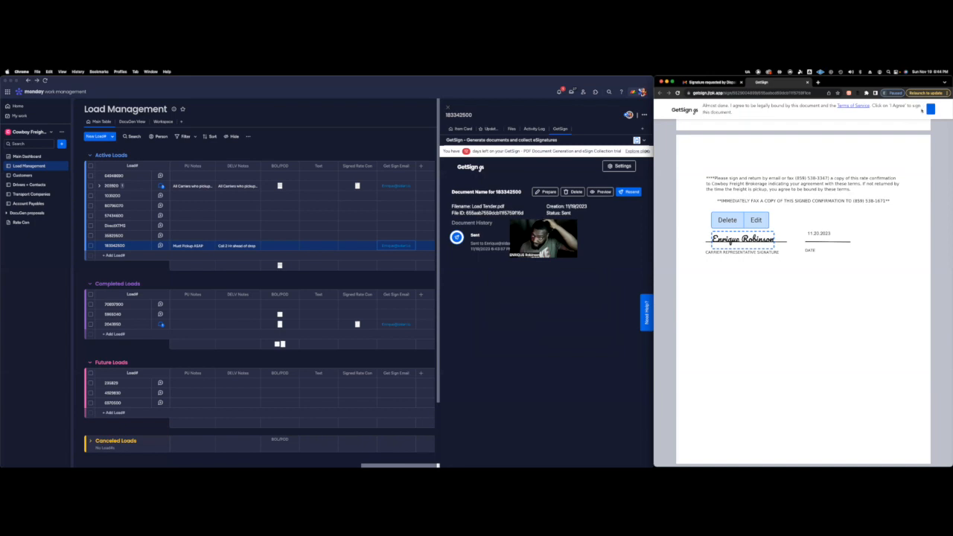
Agree to sign the Load Tender, and close the signing and mail windows to return to the Load Management board.
{"action": "left_click", "coordinate": [601, 217]}
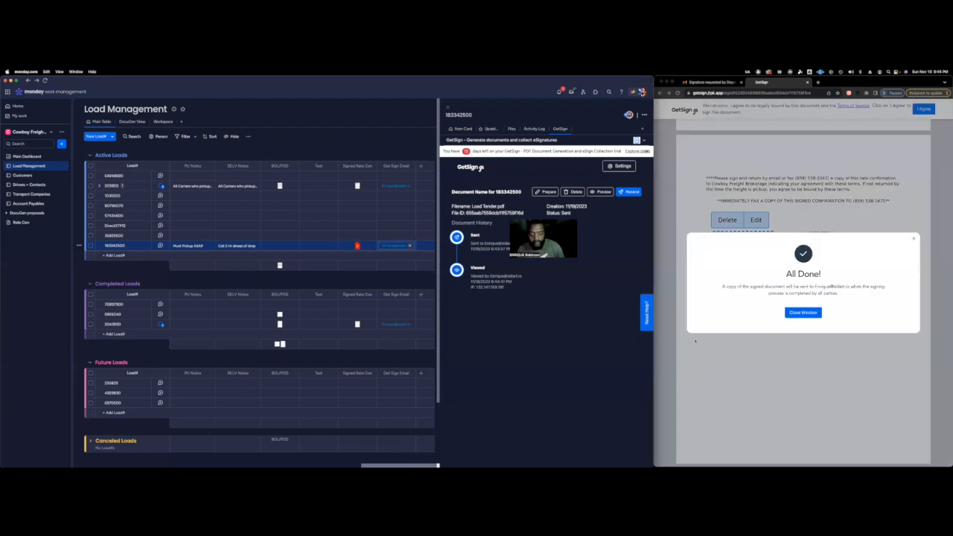
{"action": "left_click", "coordinate": [803, 312]}
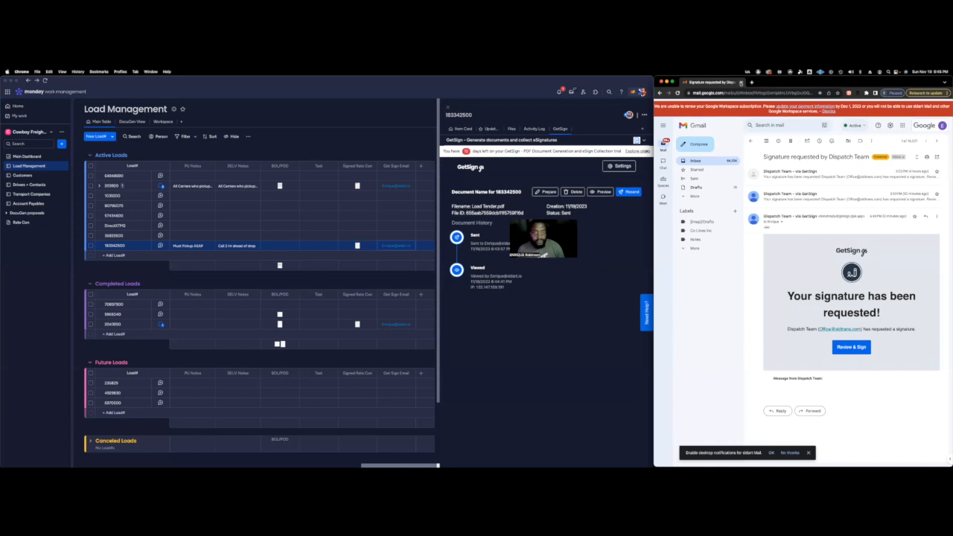
{"action": "left_click", "coordinate": [741, 81]}
{"action": "left_click", "coordinate": [528, 309]}
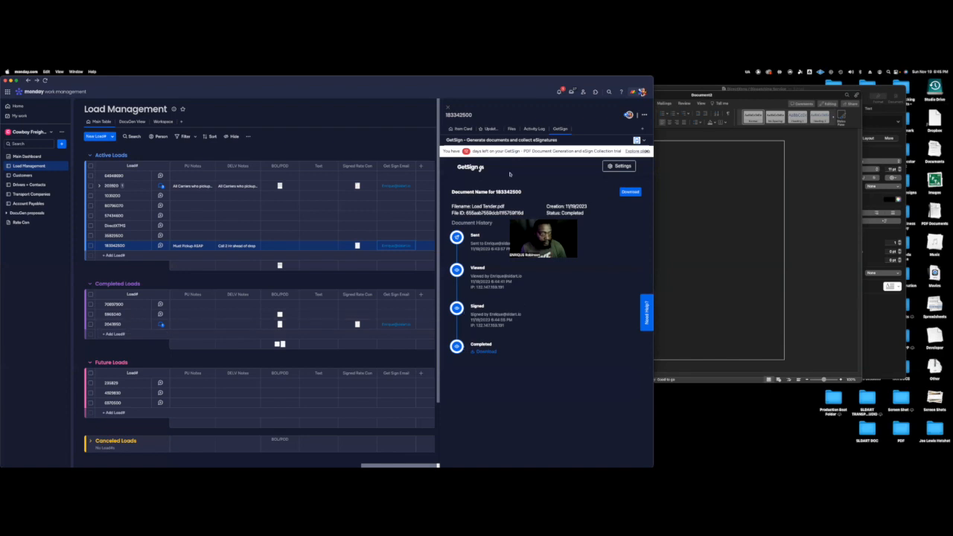
{"action": "left_click", "coordinate": [647, 152]}
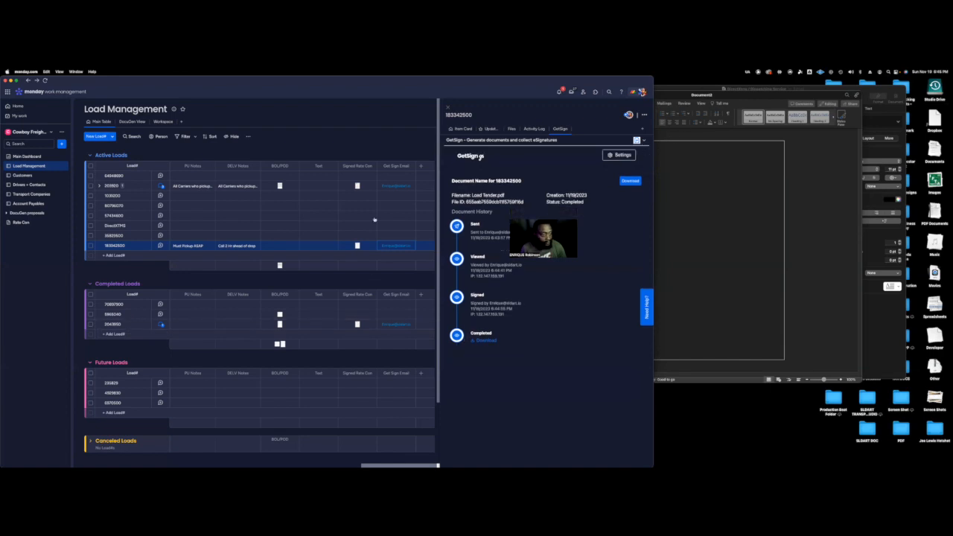
Rename the Completed label of the Load Status column to "Rate Con Signed".
{"action": "scroll", "coordinate": [295, 248], "scroll_direction": "left", "scroll_amount": 10}
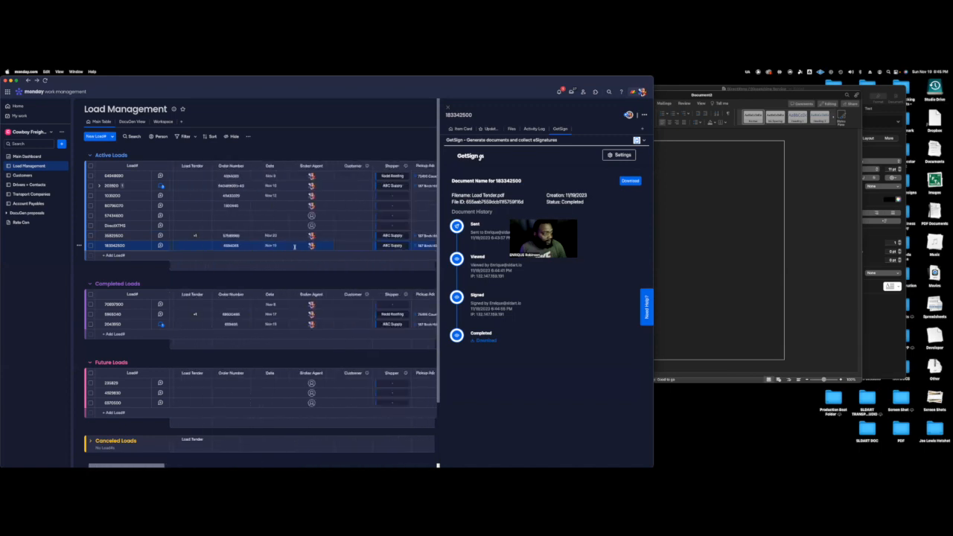
{"action": "scroll", "coordinate": [295, 248], "scroll_direction": "left", "scroll_amount": 3}
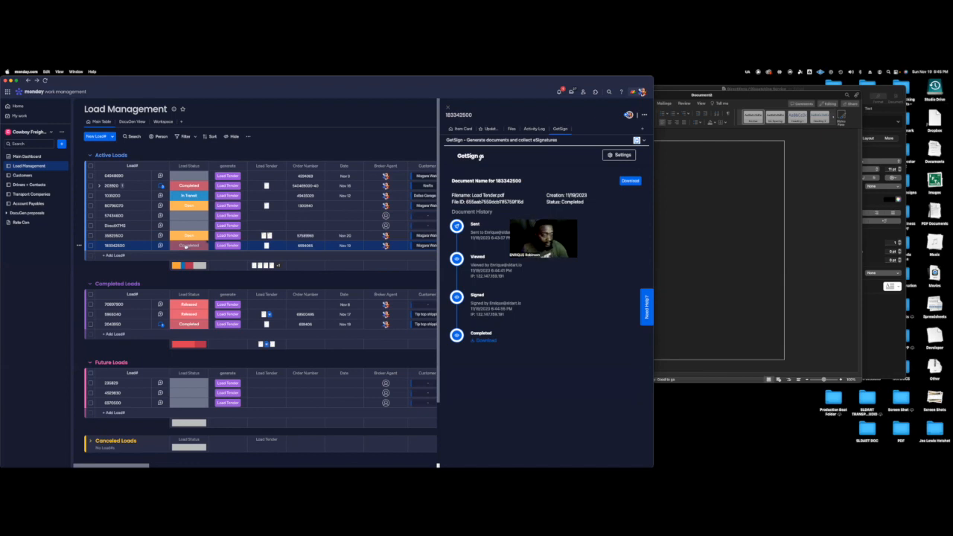
{"action": "left_click", "coordinate": [189, 246]}
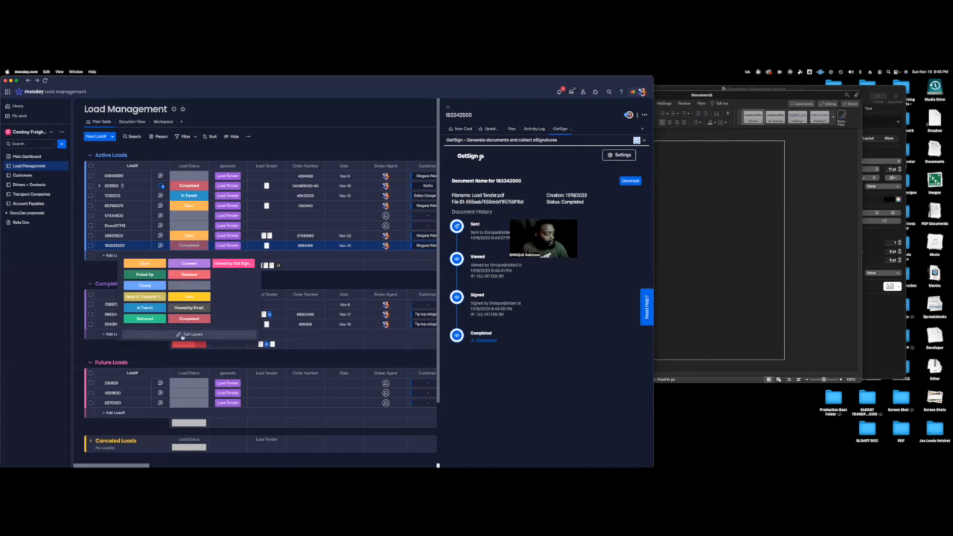
{"action": "left_click", "coordinate": [184, 334]}
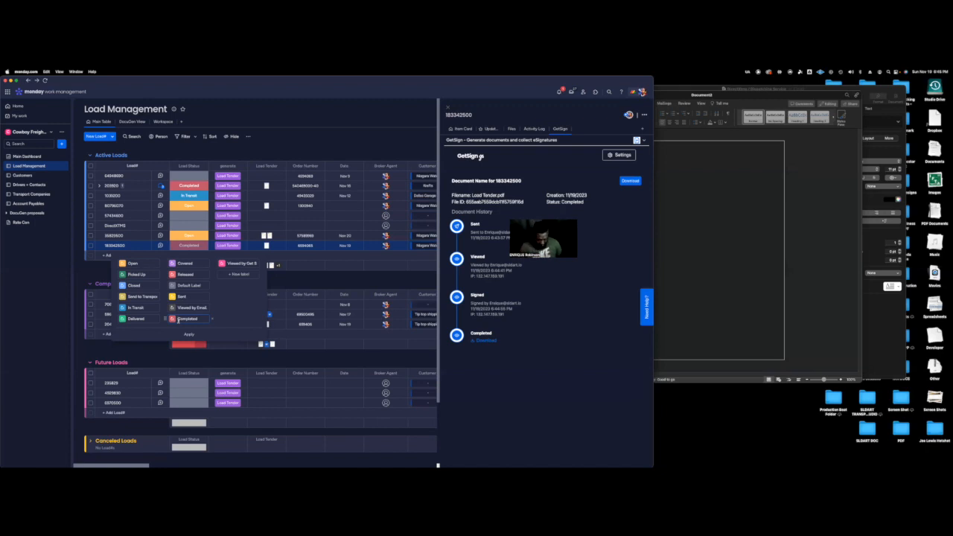
{"action": "key", "text": "BackSpace"}
{"action": "key", "text": "BackSpace"}
{"action": "key", "text": "BackSpace"}
{"action": "left_click", "coordinate": [188, 333]}
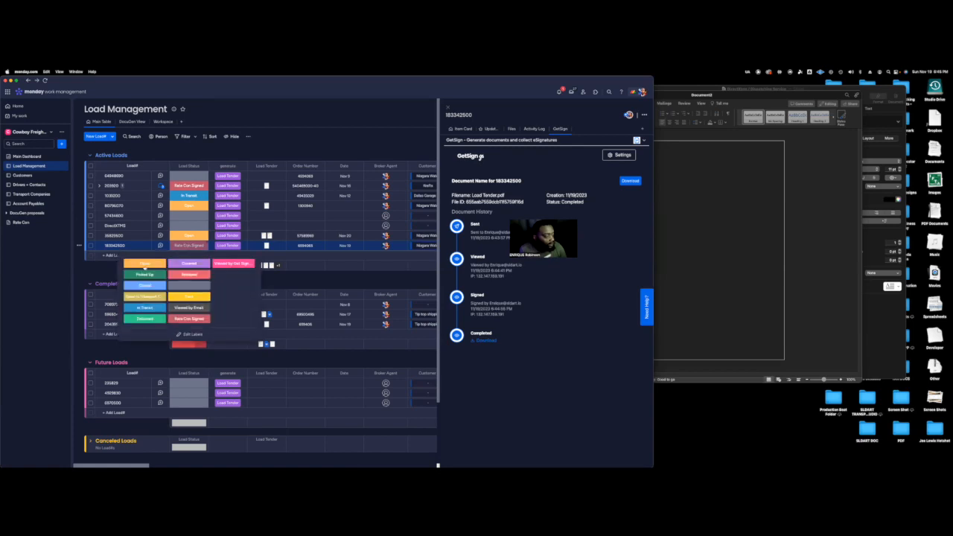
Advance the signed load's Load Status to In Transit and on to Delivered, closing its item panel in between.
{"action": "left_click", "coordinate": [147, 307]}
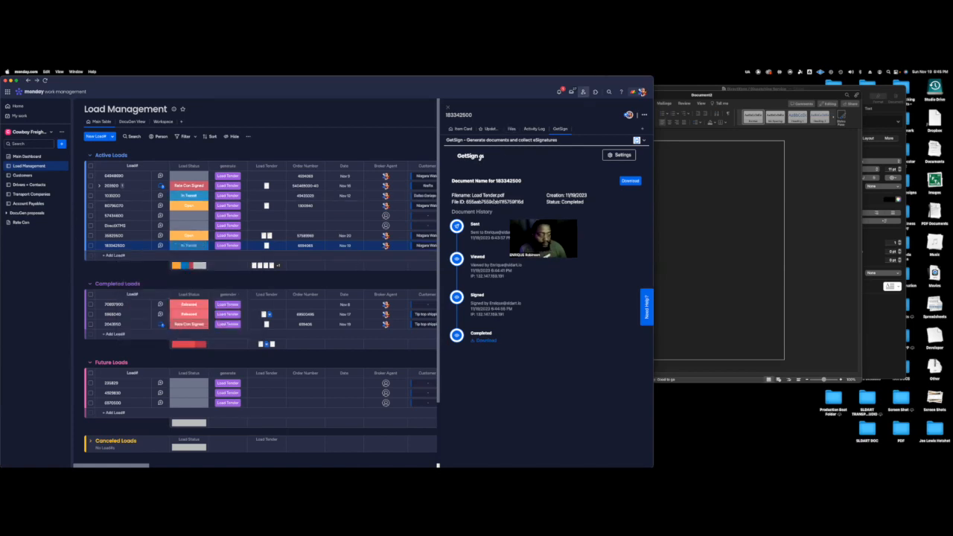
{"action": "left_click", "coordinate": [449, 108]}
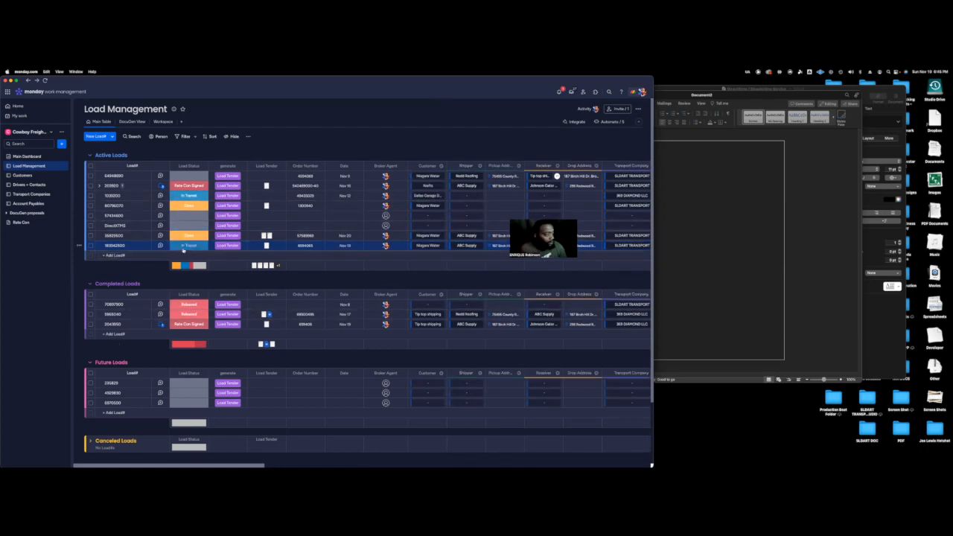
{"action": "left_click", "coordinate": [187, 246]}
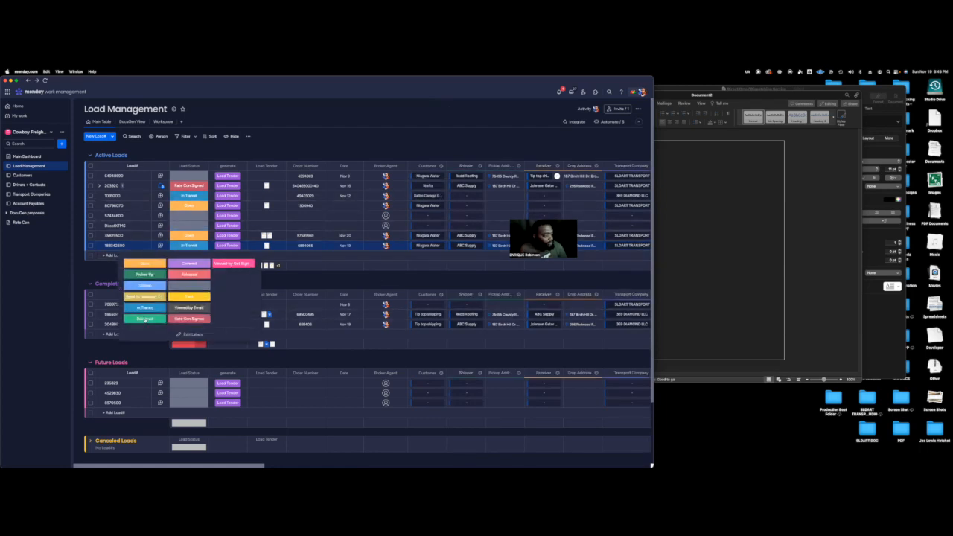
{"action": "left_click", "coordinate": [145, 318]}
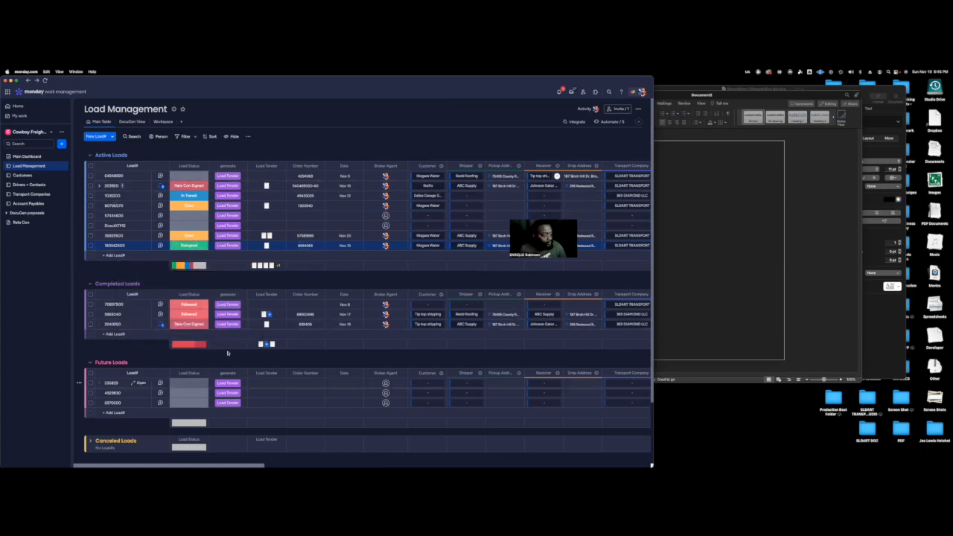
Upload a file from the computer to the BOL/POD field on the delivered load's Item Card.
{"action": "scroll", "coordinate": [200, 326], "scroll_direction": "right", "scroll_amount": 5}
{"action": "scroll", "coordinate": [201, 325], "scroll_direction": "right", "scroll_amount": 8}
{"action": "scroll", "coordinate": [473, 304], "scroll_direction": "right", "scroll_amount": 6}
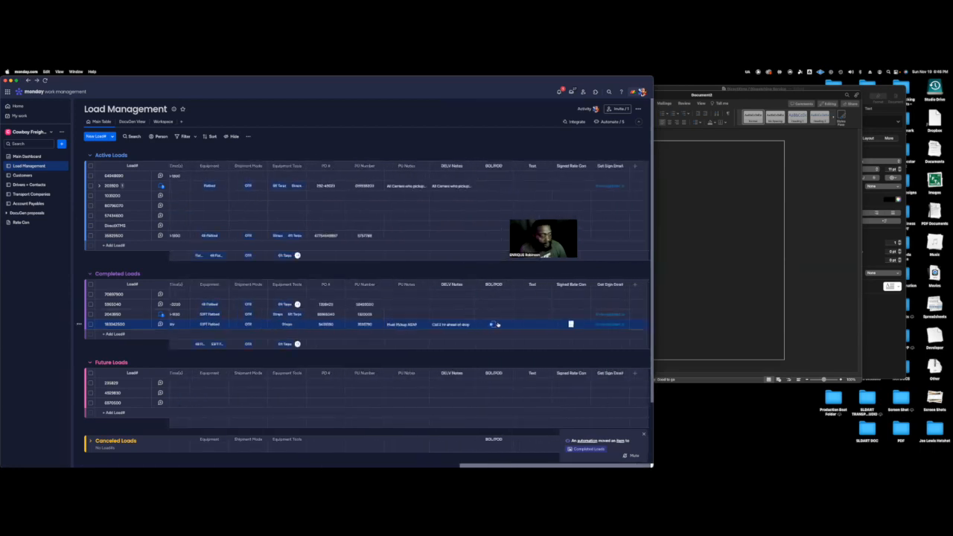
{"action": "scroll", "coordinate": [499, 325], "scroll_direction": "left", "scroll_amount": 14}
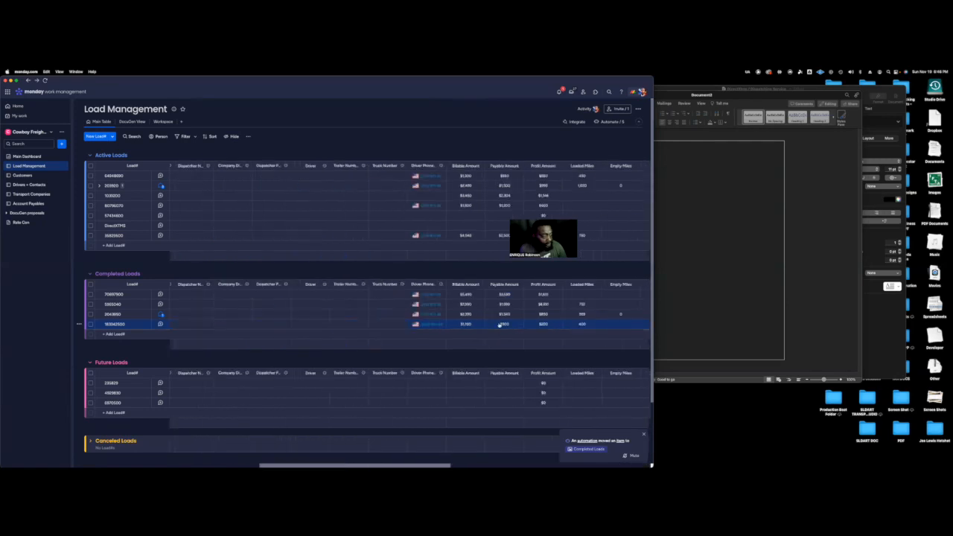
{"action": "left_click", "coordinate": [140, 324]}
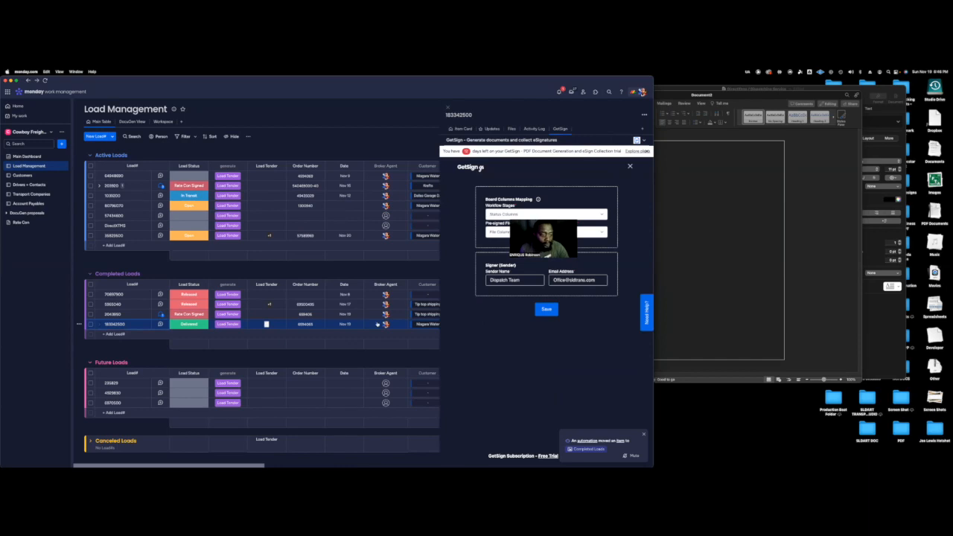
{"action": "left_click", "coordinate": [462, 128]}
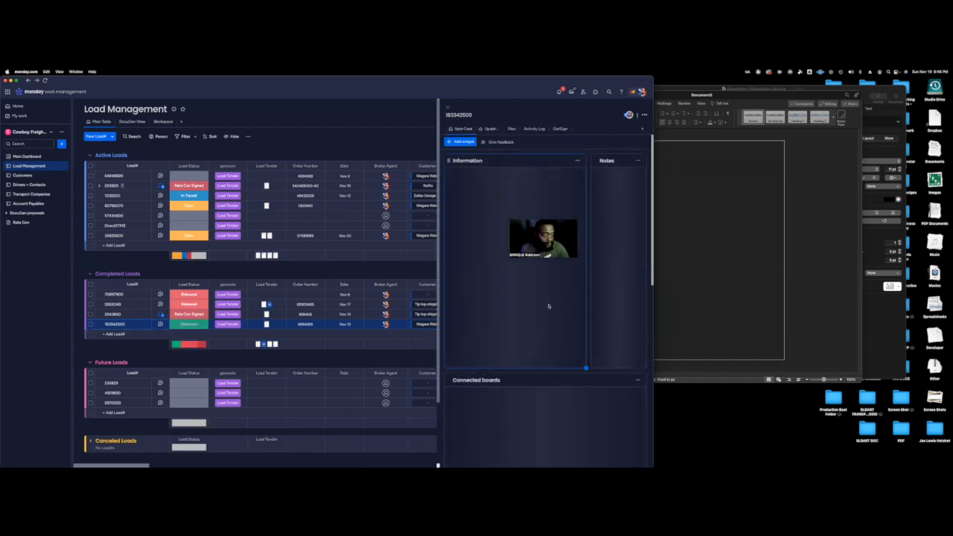
{"action": "scroll", "coordinate": [516, 319], "scroll_direction": "down", "scroll_amount": 10}
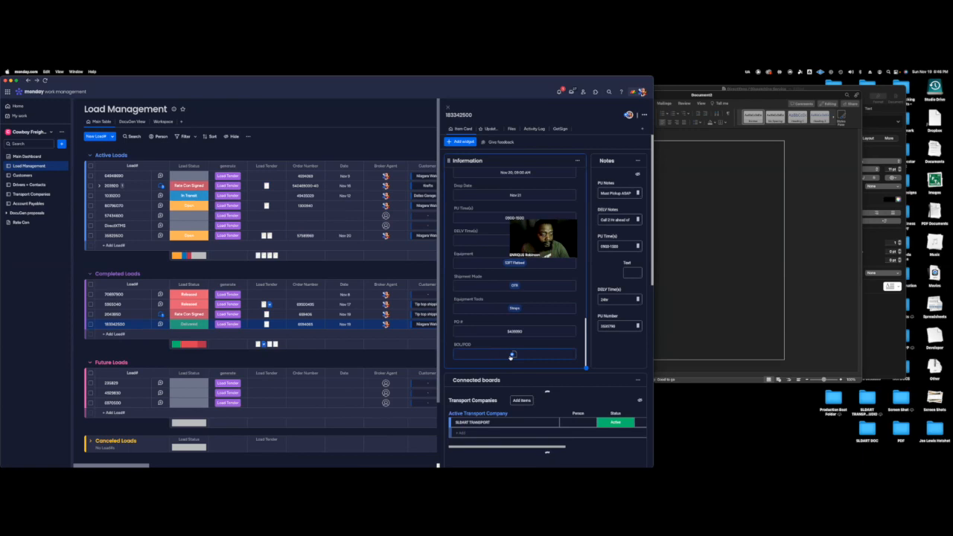
{"action": "left_click", "coordinate": [510, 355]}
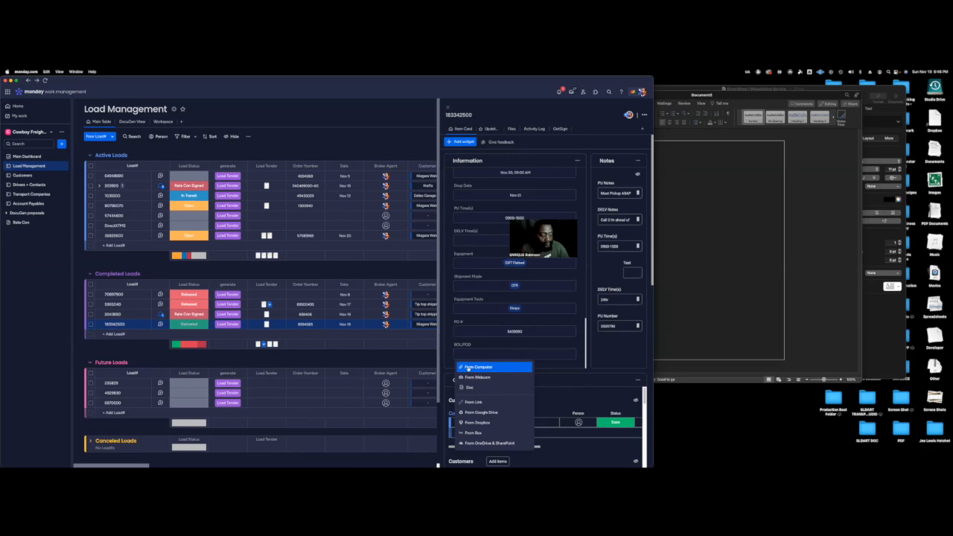
{"action": "left_click", "coordinate": [467, 368]}
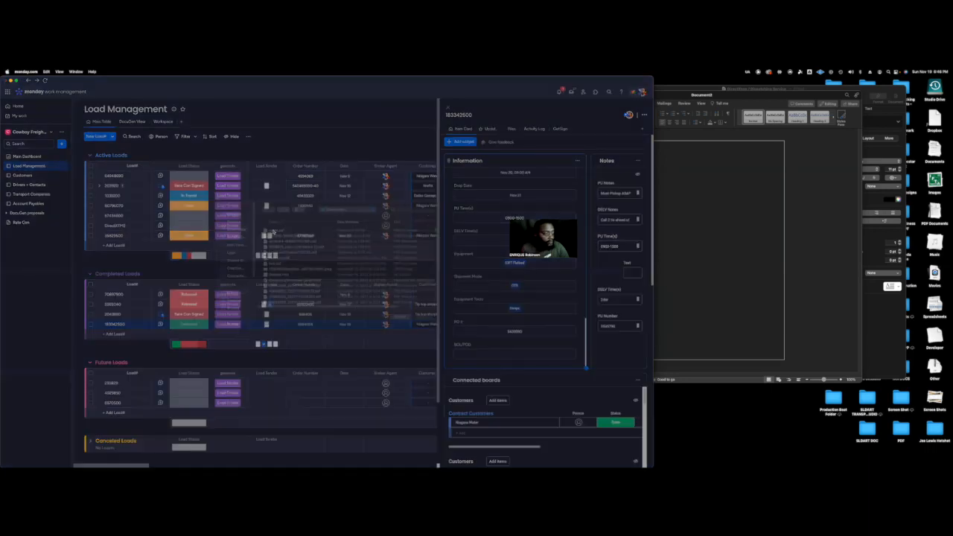
{"action": "left_click", "coordinate": [400, 326]}
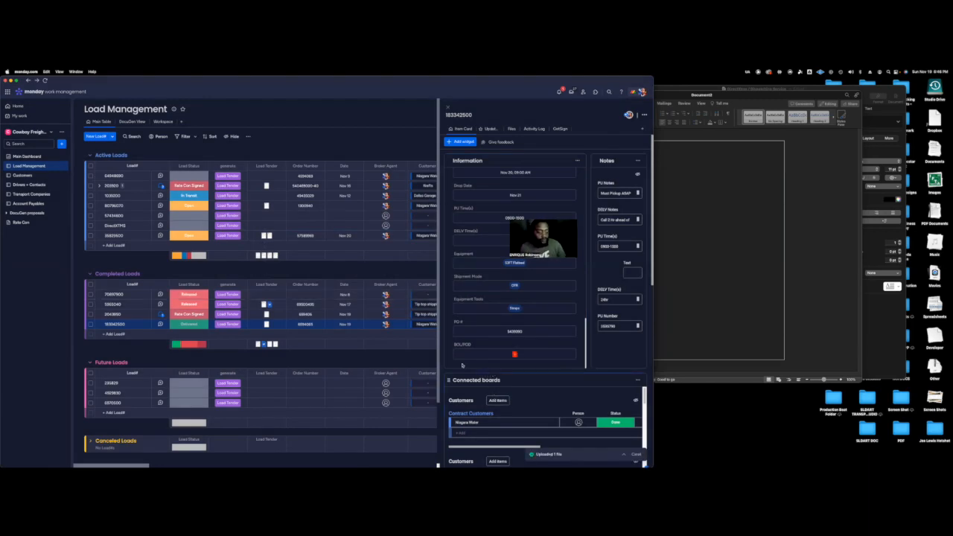
Set the delivered load's Load Status to Released in the Completed Loads group.
{"action": "left_click", "coordinate": [192, 324]}
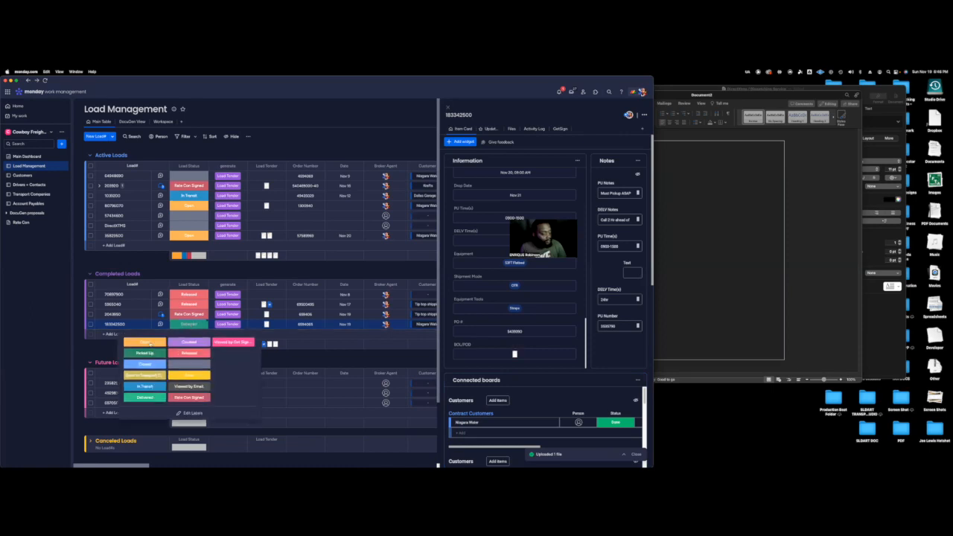
{"action": "left_click", "coordinate": [188, 353]}
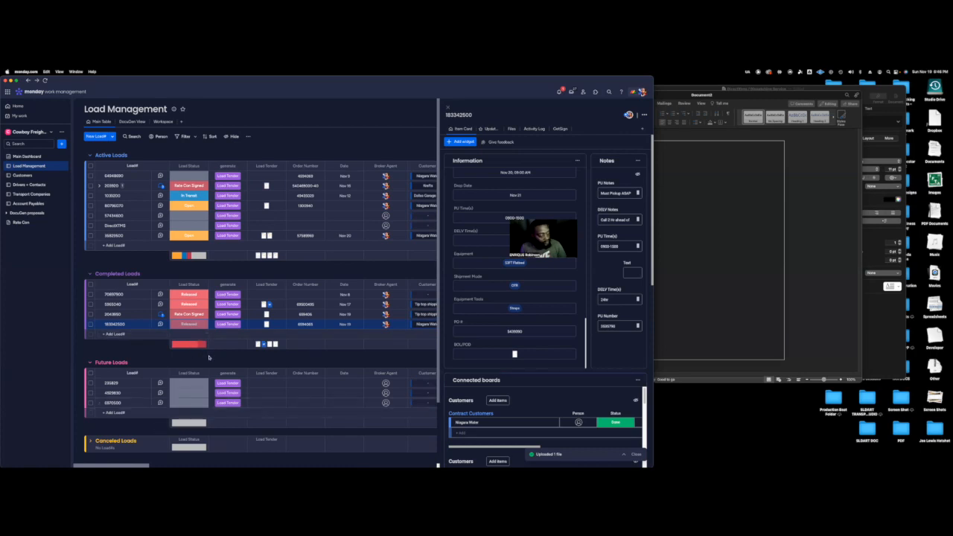
On the Account Payables board, link the last item in the Loads group to its matching completed load from Load Management.
{"action": "left_click", "coordinate": [29, 203]}
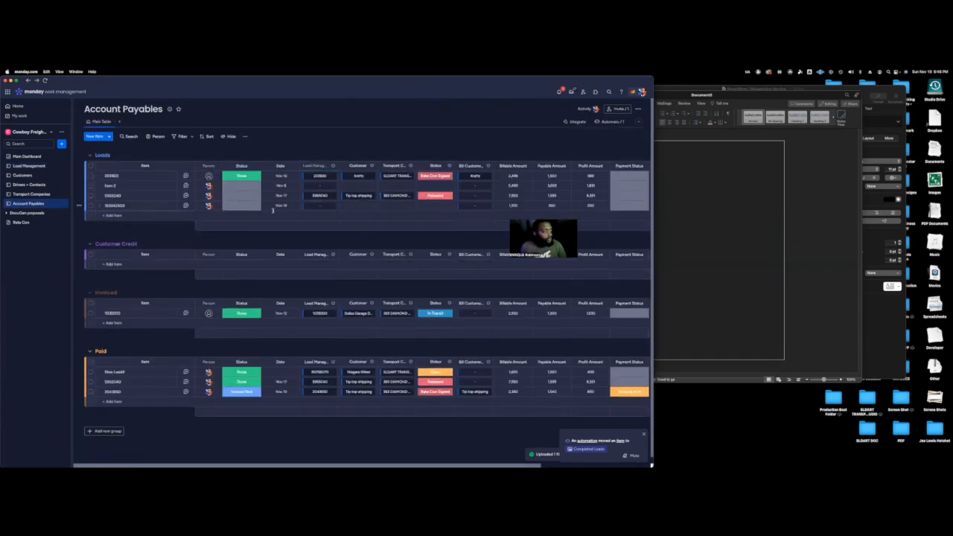
{"action": "left_click", "coordinate": [319, 205]}
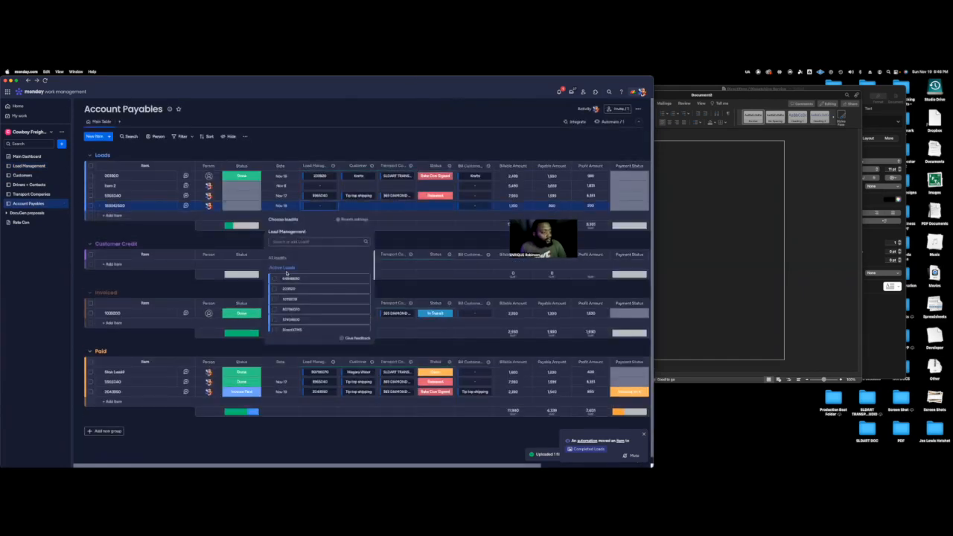
{"action": "scroll", "coordinate": [277, 278], "scroll_direction": "down", "scroll_amount": 5}
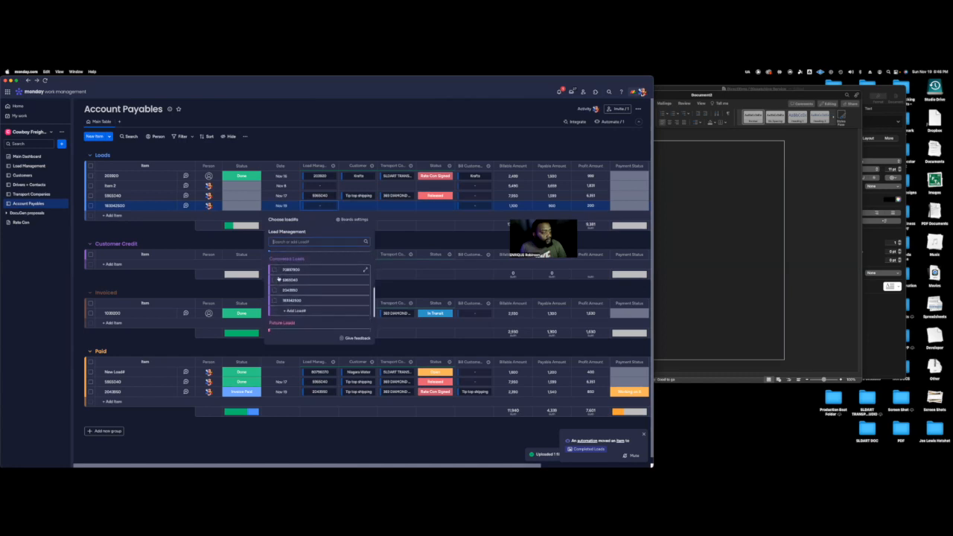
{"action": "left_click", "coordinate": [274, 299]}
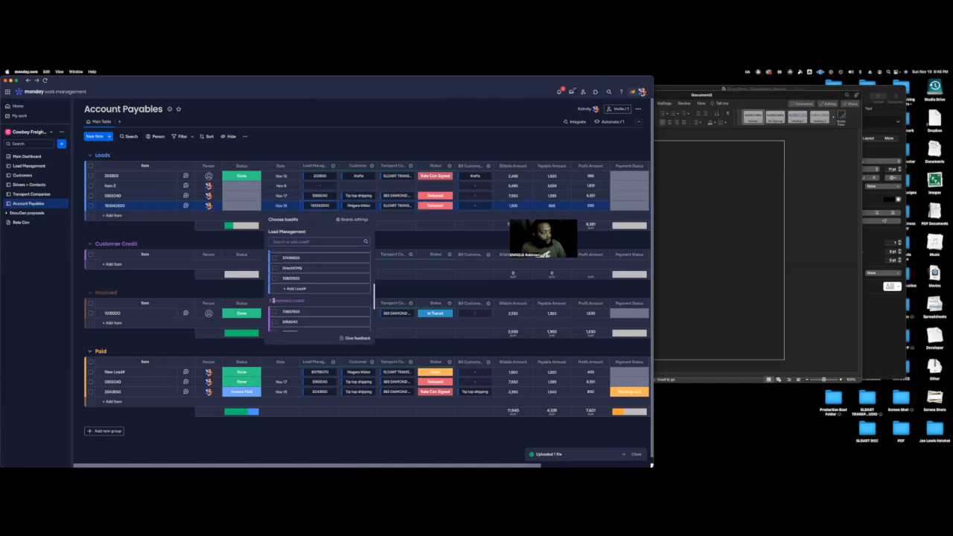
Set that payable item's Bill Customer to Niagara Water and review its amount, payment, Rate Confirmation and BOL/POD columns.
{"action": "left_click", "coordinate": [475, 206]}
{"action": "left_click", "coordinate": [449, 288]}
{"action": "scroll", "coordinate": [588, 205], "scroll_direction": "right", "scroll_amount": 5}
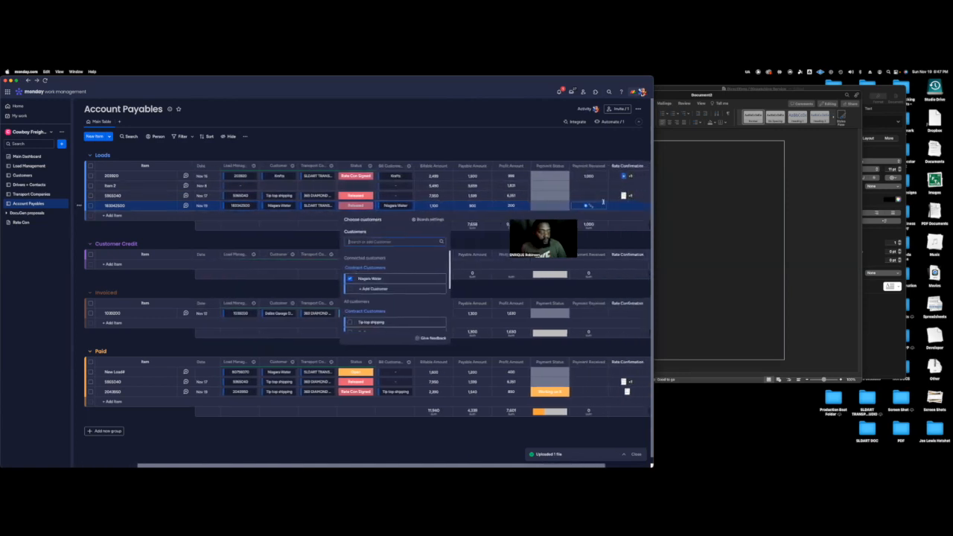
{"action": "scroll", "coordinate": [603, 201], "scroll_direction": "right", "scroll_amount": 3}
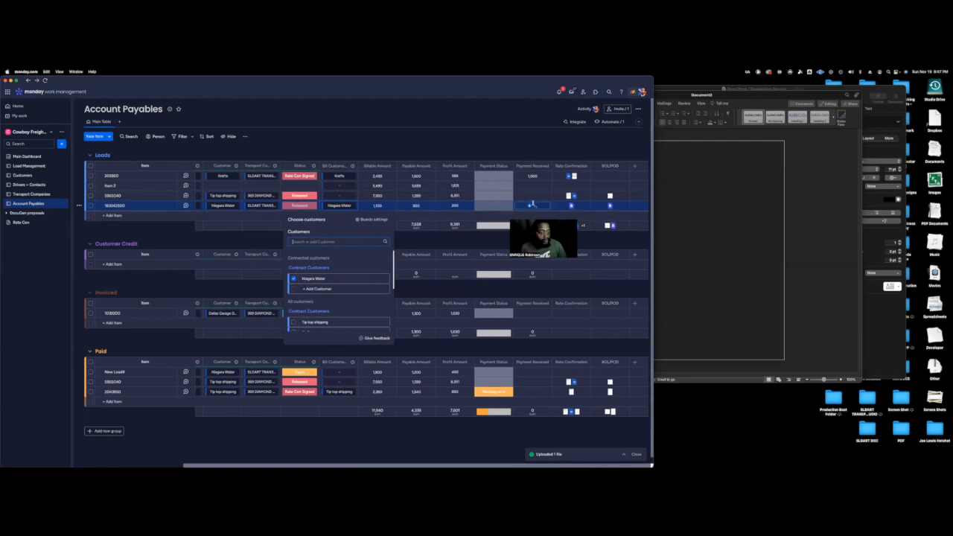
{"action": "scroll", "coordinate": [531, 204], "scroll_direction": "left", "scroll_amount": 6}
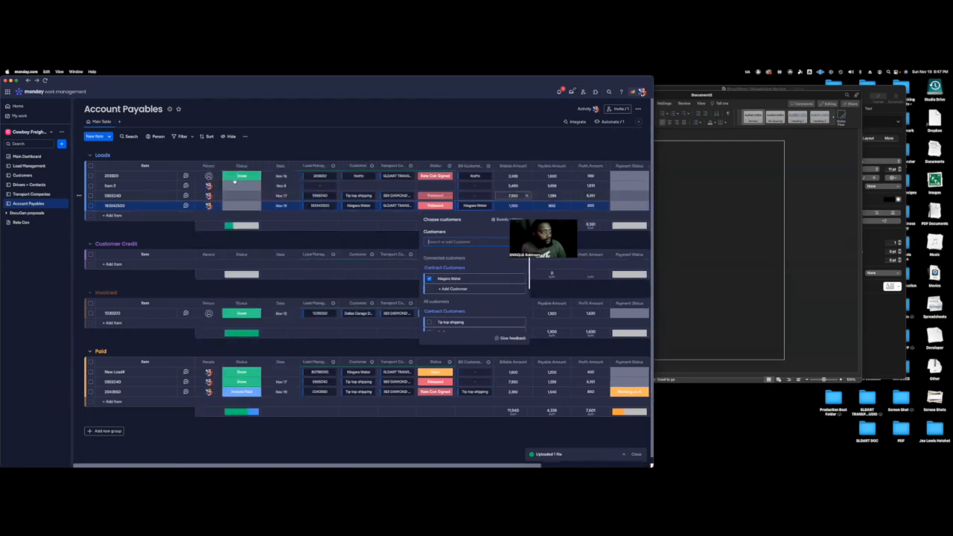
{"action": "scroll", "coordinate": [292, 200], "scroll_direction": "right", "scroll_amount": 6}
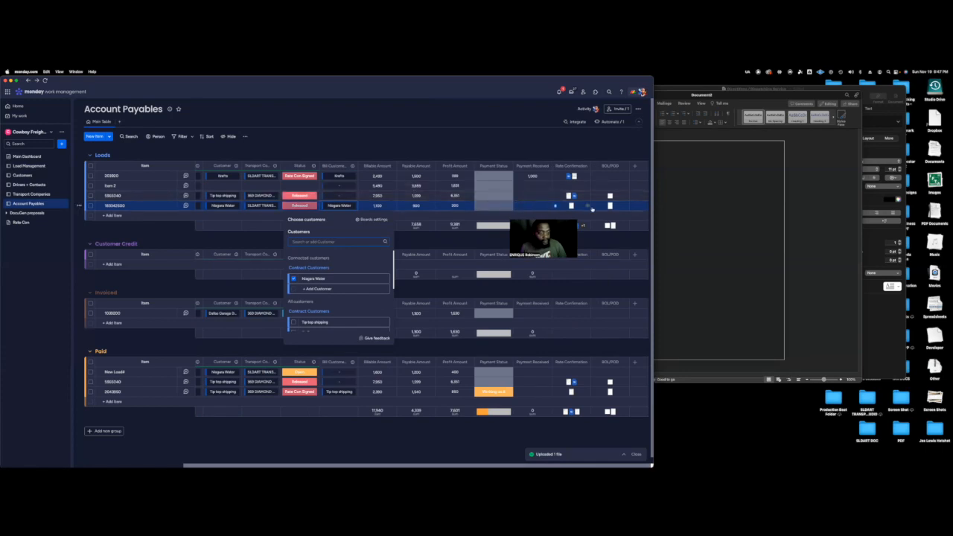
{"action": "scroll", "coordinate": [210, 206], "scroll_direction": "left", "scroll_amount": 6}
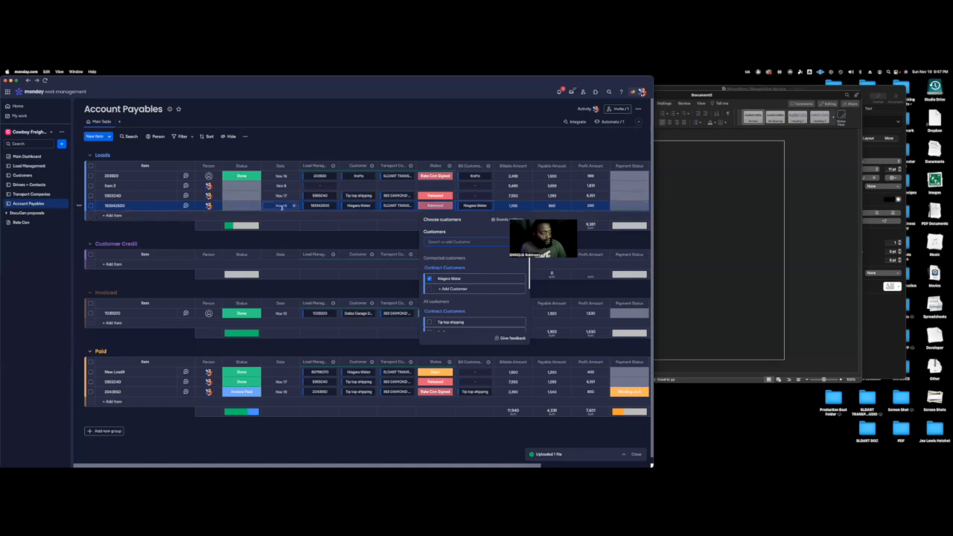
Set the payable item's Status to Done and review its amounts and documents in the Invoiced group.
{"action": "left_click", "coordinate": [237, 208]}
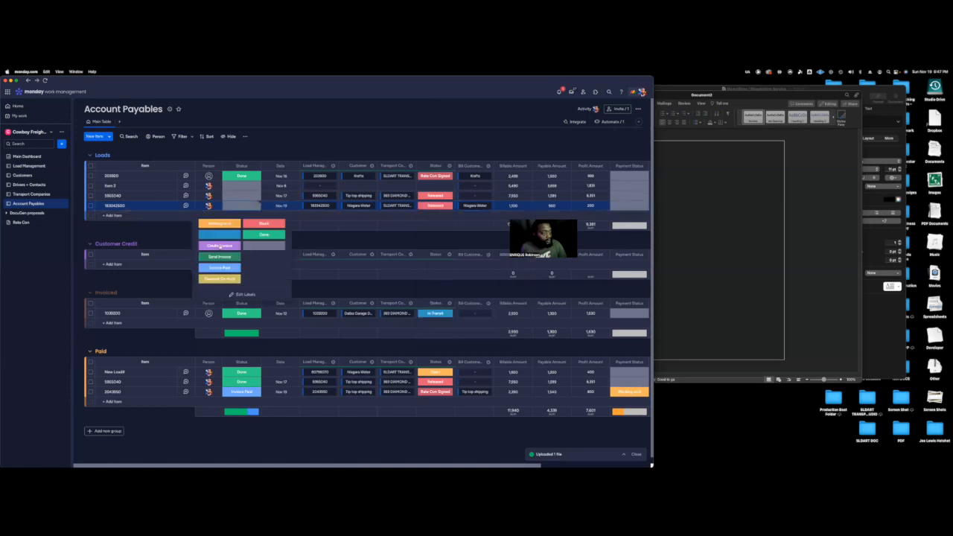
{"action": "left_click", "coordinate": [266, 230]}
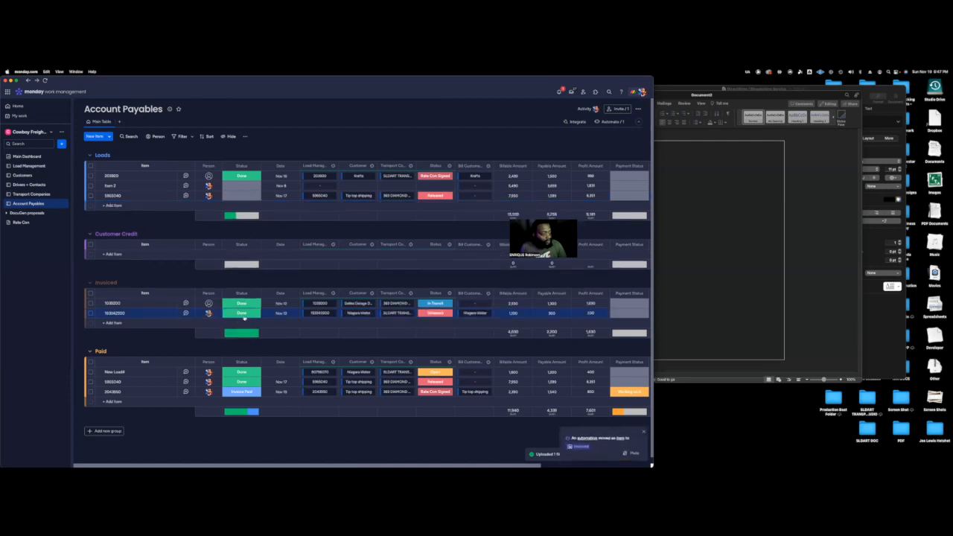
{"action": "scroll", "coordinate": [332, 313], "scroll_direction": "right", "scroll_amount": 3}
{"action": "scroll", "coordinate": [335, 318], "scroll_direction": "right", "scroll_amount": 2}
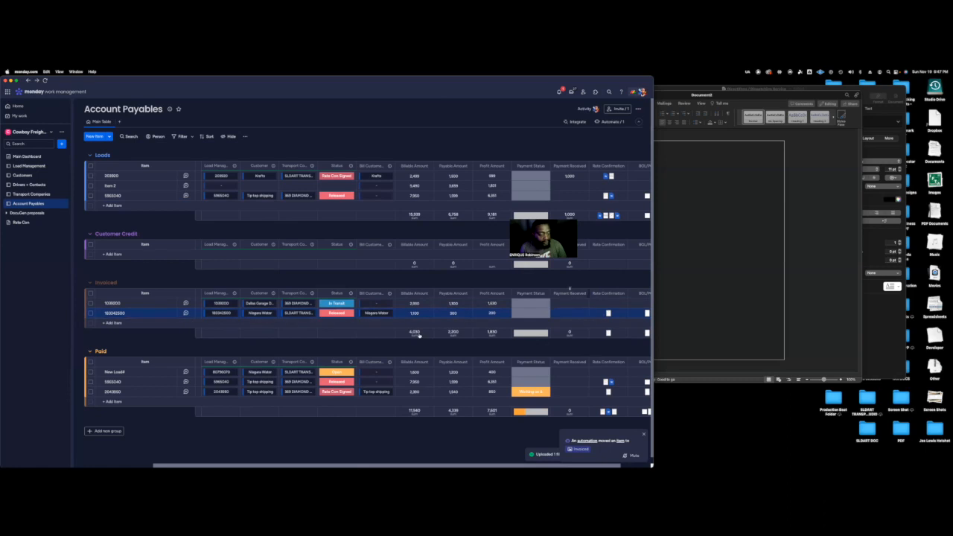
{"action": "scroll", "coordinate": [419, 336], "scroll_direction": "left", "scroll_amount": 5}
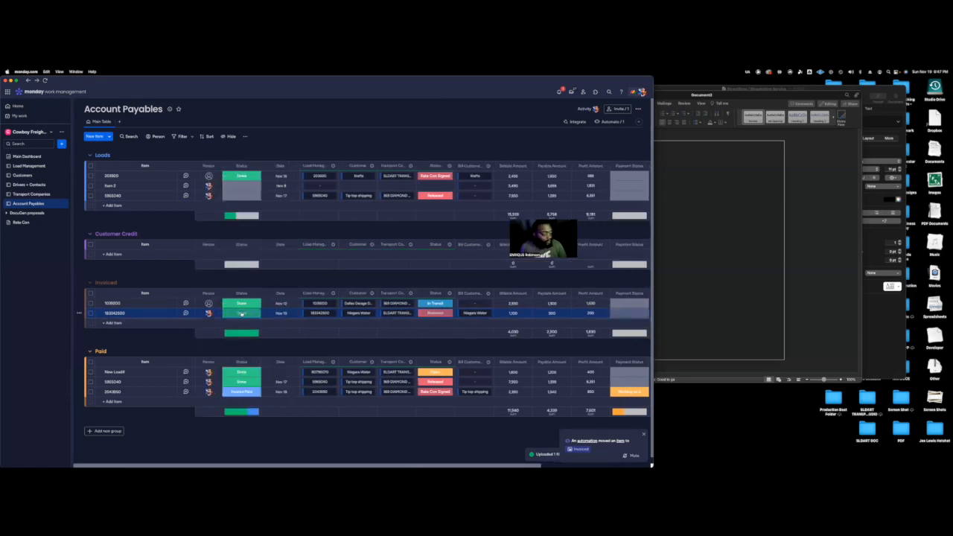
Move the newly invoiced Niagara Water item from the Invoiced group to the Paid group.
{"action": "left_click", "coordinate": [90, 314]}
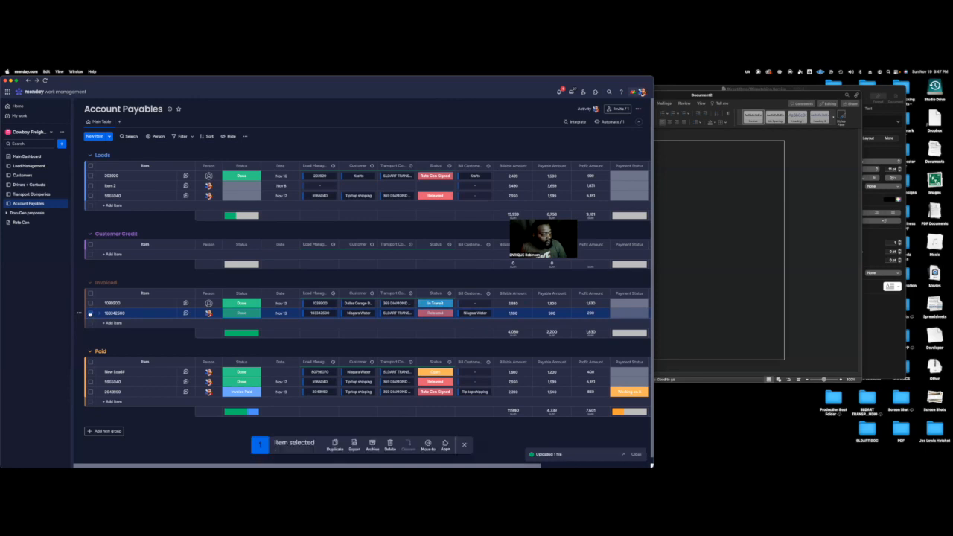
{"action": "left_click", "coordinate": [428, 447]}
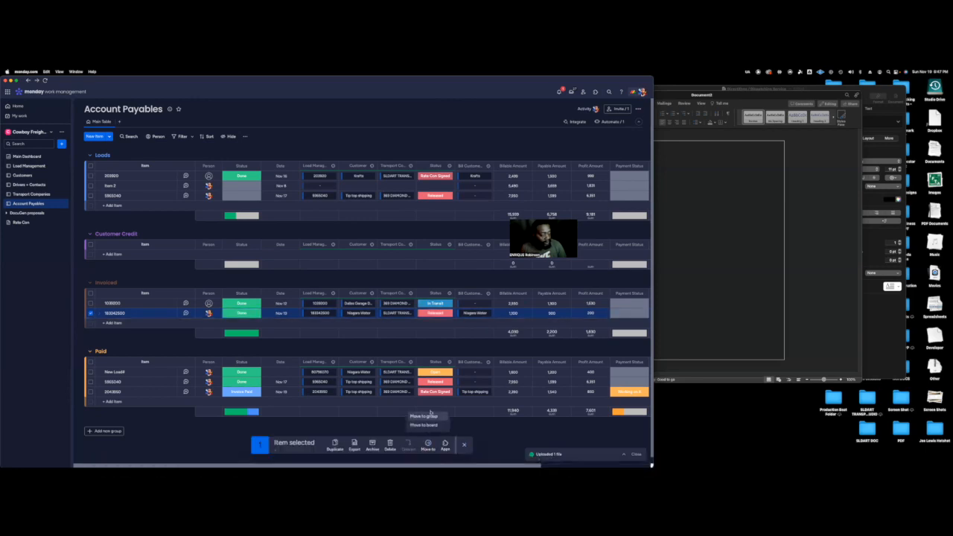
{"action": "left_click", "coordinate": [422, 417]}
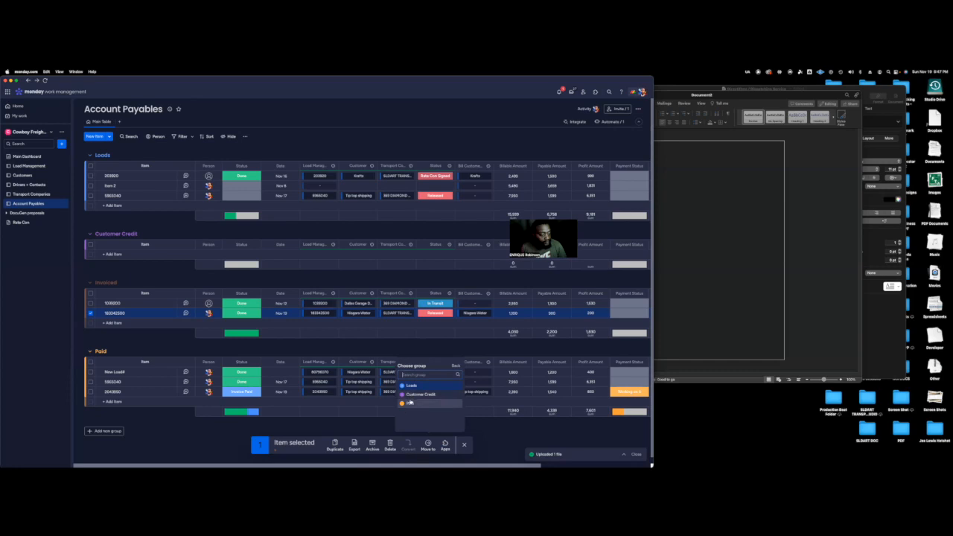
{"action": "left_click", "coordinate": [435, 373]}
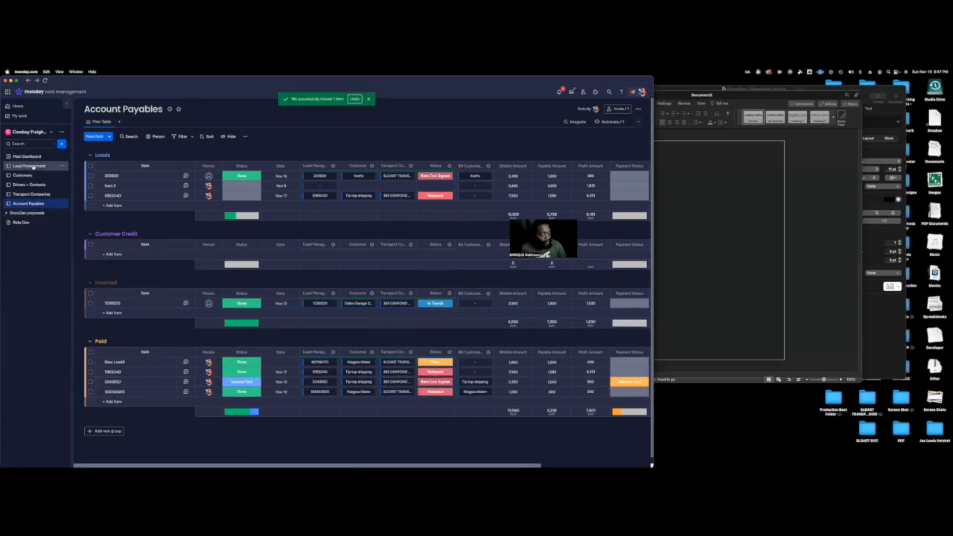
On the Customers board, examine the credit columns of the contract customers and the first load linked to Niagara Water.
{"action": "left_click", "coordinate": [21, 175]}
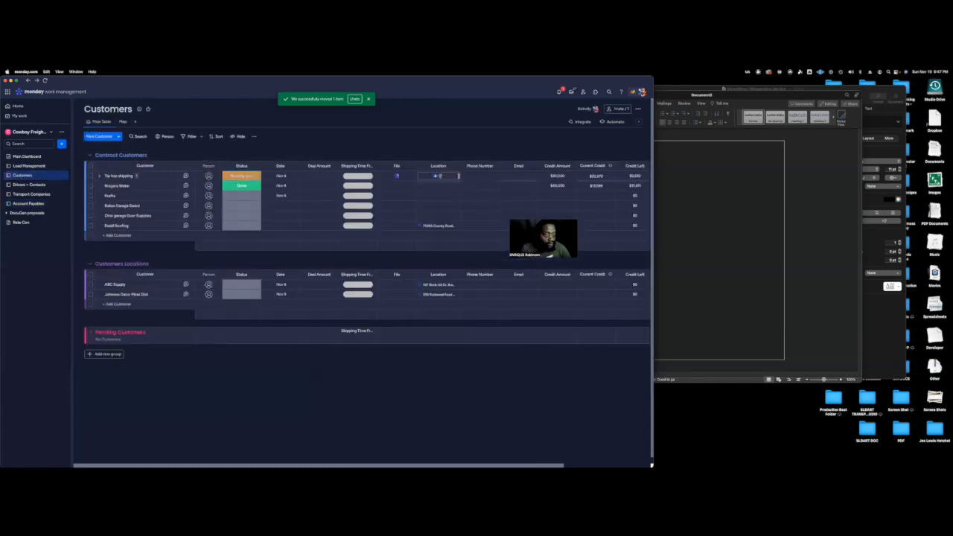
{"action": "scroll", "coordinate": [459, 176], "scroll_direction": "right", "scroll_amount": 3}
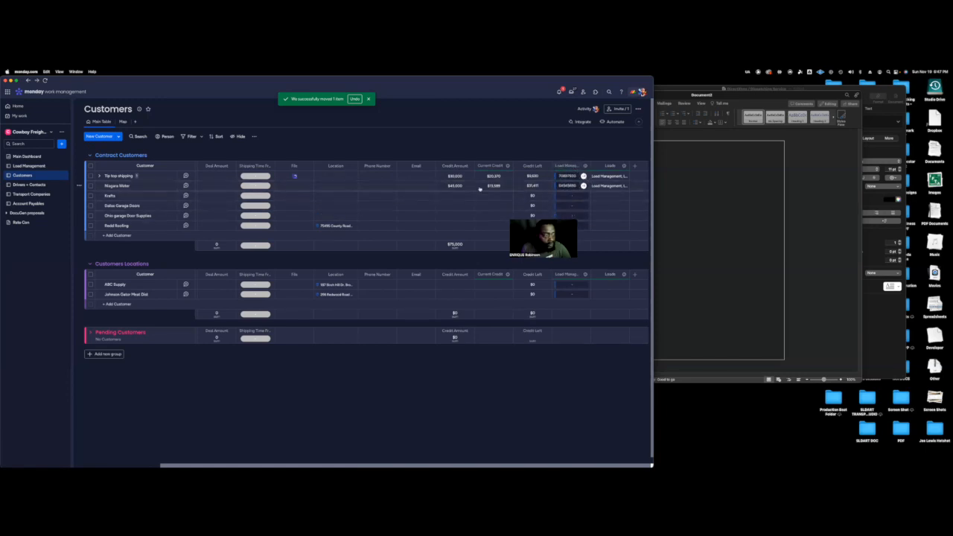
{"action": "scroll", "coordinate": [357, 186], "scroll_direction": "left", "scroll_amount": 3}
{"action": "scroll", "coordinate": [365, 184], "scroll_direction": "right", "scroll_amount": 3}
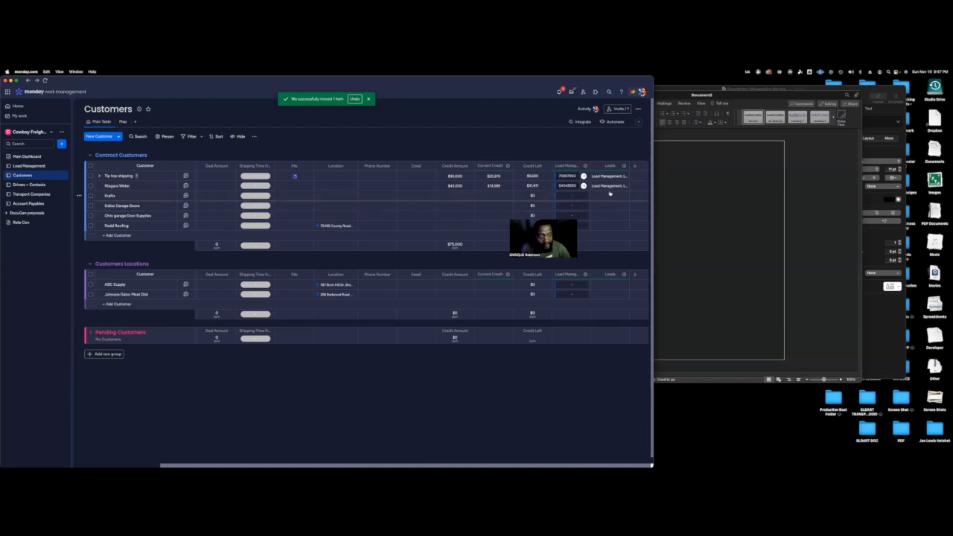
{"action": "left_click", "coordinate": [566, 185]}
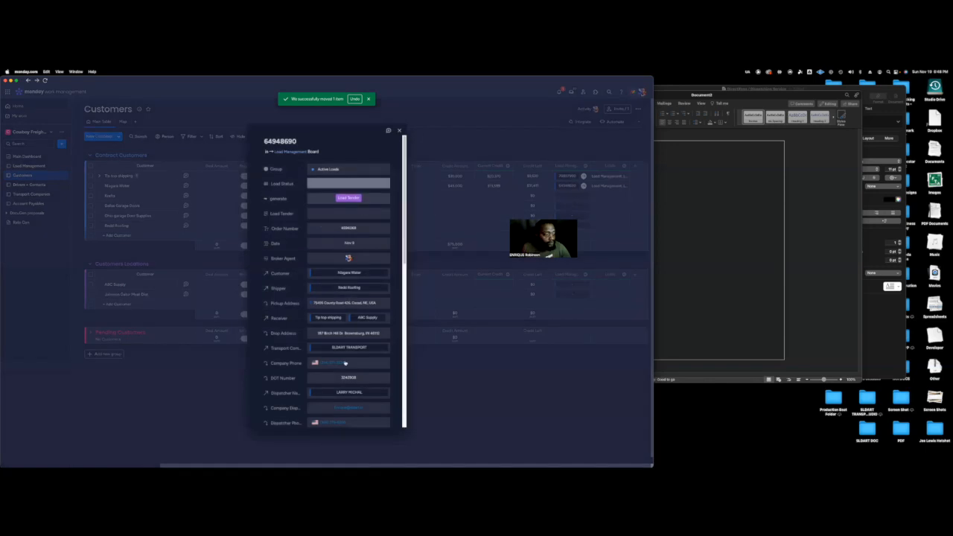
{"action": "left_click", "coordinate": [400, 131]}
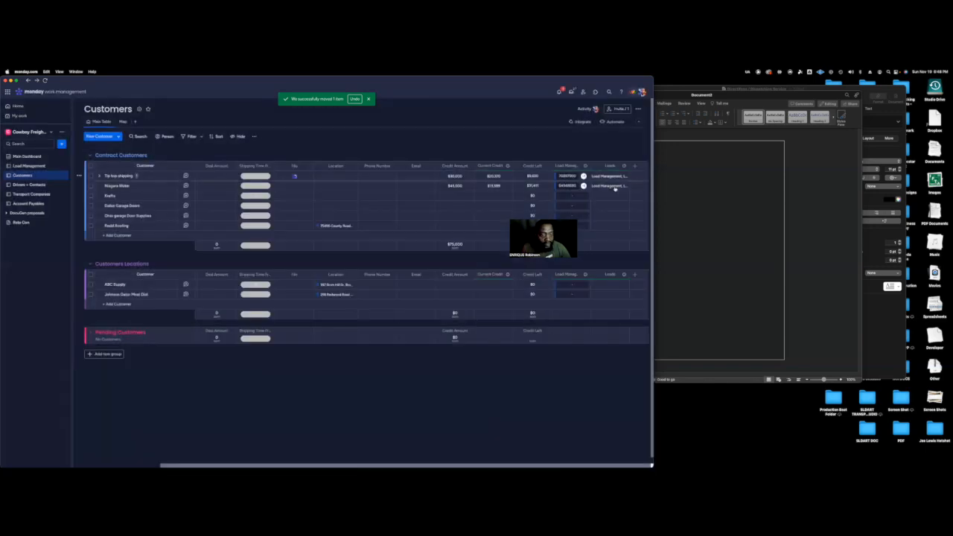
Unlink every load except the first from Niagara Water's Load Management column on the Customers board.
{"action": "mouse_move", "coordinate": [608, 206]}
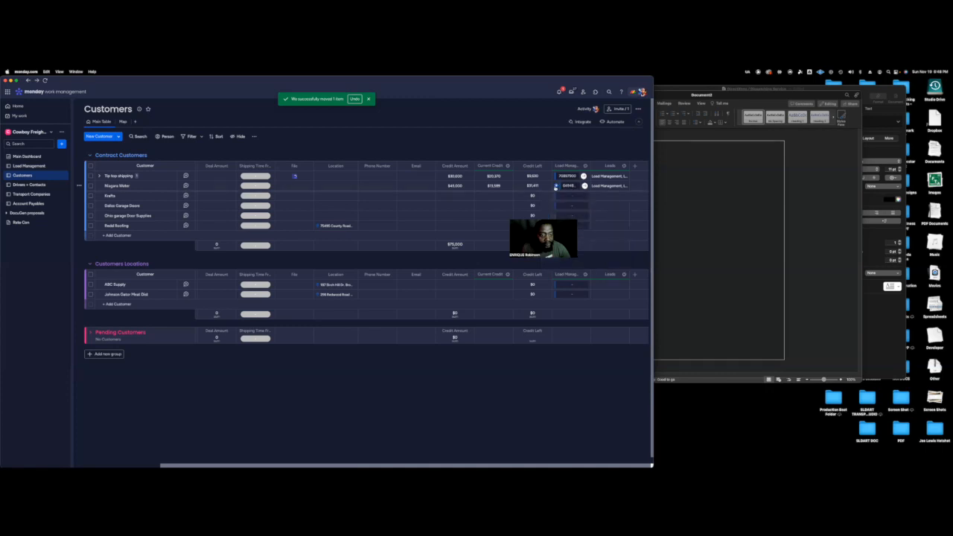
{"action": "left_click", "coordinate": [555, 187]}
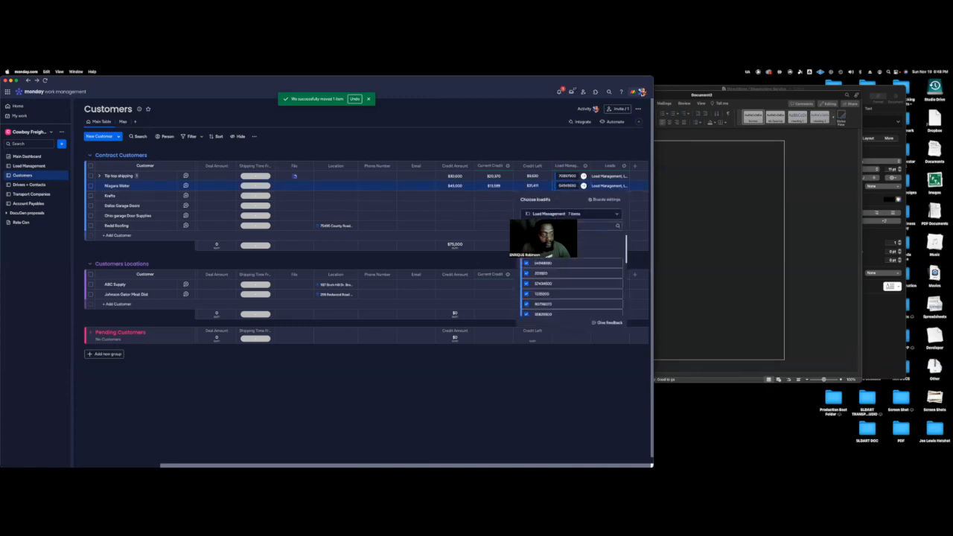
{"action": "scroll", "coordinate": [533, 276], "scroll_direction": "down", "scroll_amount": 3}
{"action": "left_click", "coordinate": [525, 297]}
{"action": "left_click", "coordinate": [525, 287]}
{"action": "left_click", "coordinate": [525, 276]}
{"action": "left_click", "coordinate": [527, 266]}
{"action": "left_click", "coordinate": [526, 255]}
{"action": "left_click", "coordinate": [526, 246]}
{"action": "left_click", "coordinate": [633, 200]}
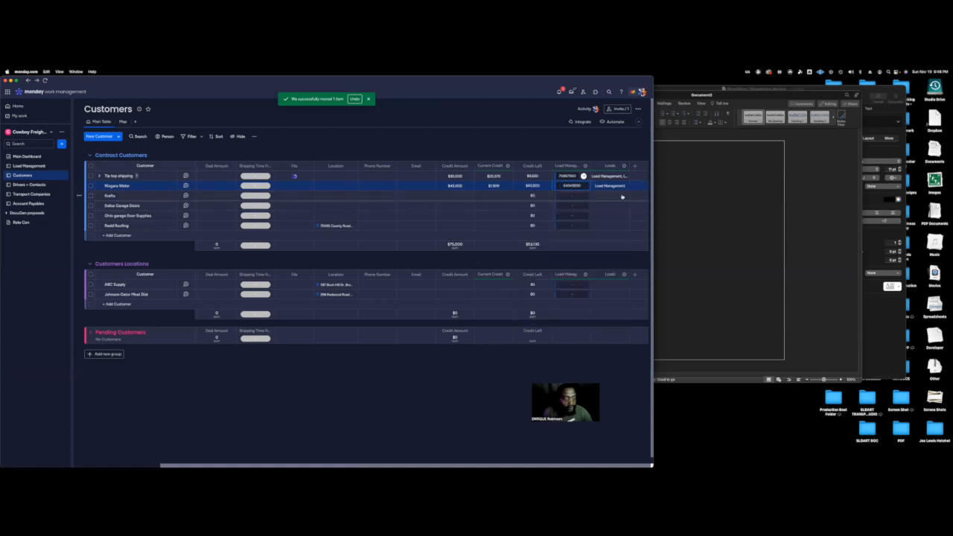
{"action": "scroll", "coordinate": [223, 290], "scroll_direction": "down", "scroll_amount": 1}
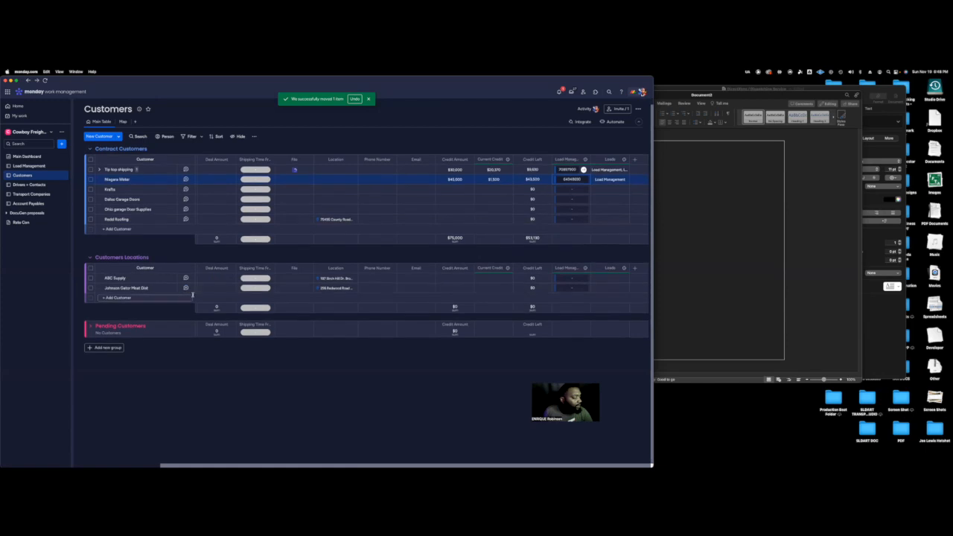